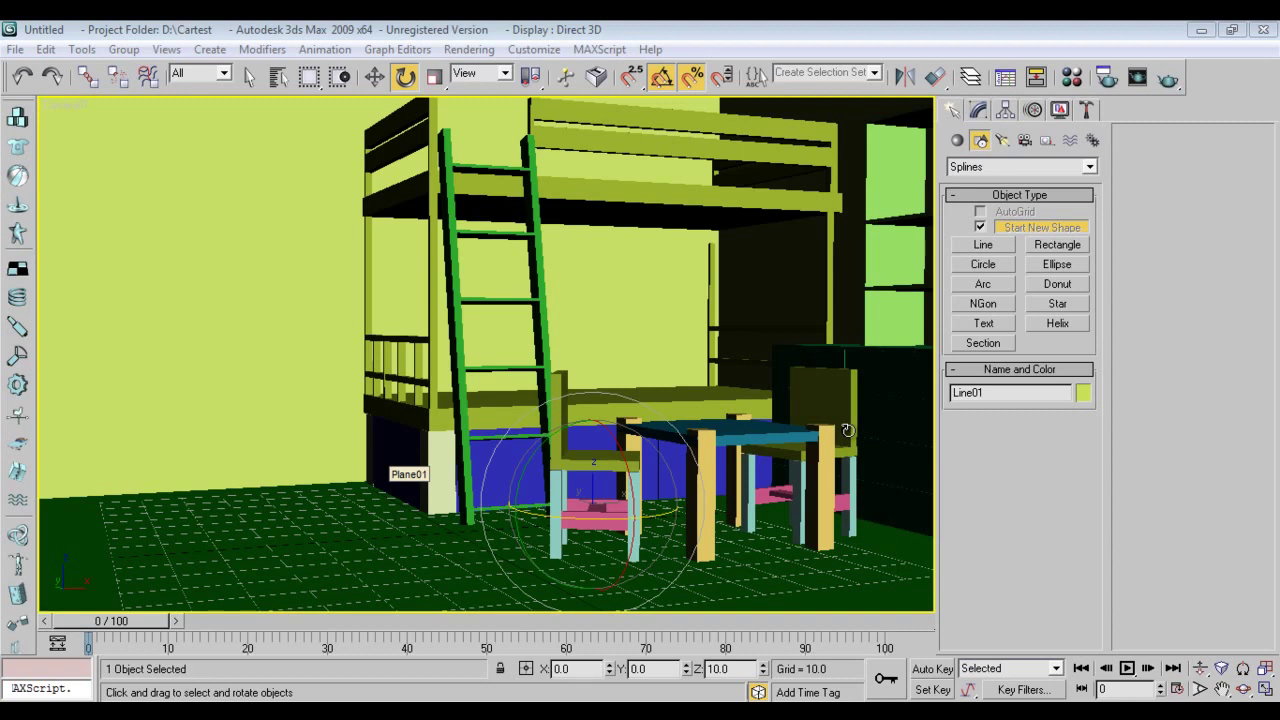
Activate the Move tool and switch from the camera to the perspective view facing the drawer cabinet.
right_click(683, 370)
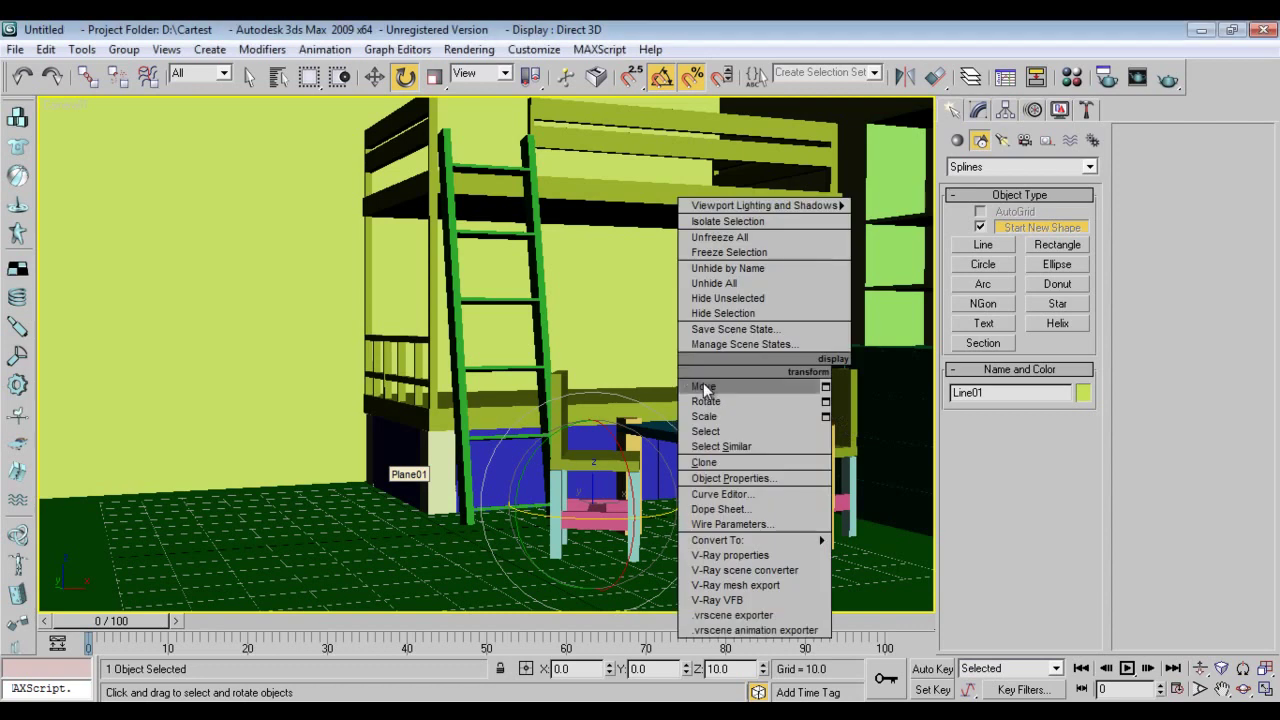
left_click(705, 389)
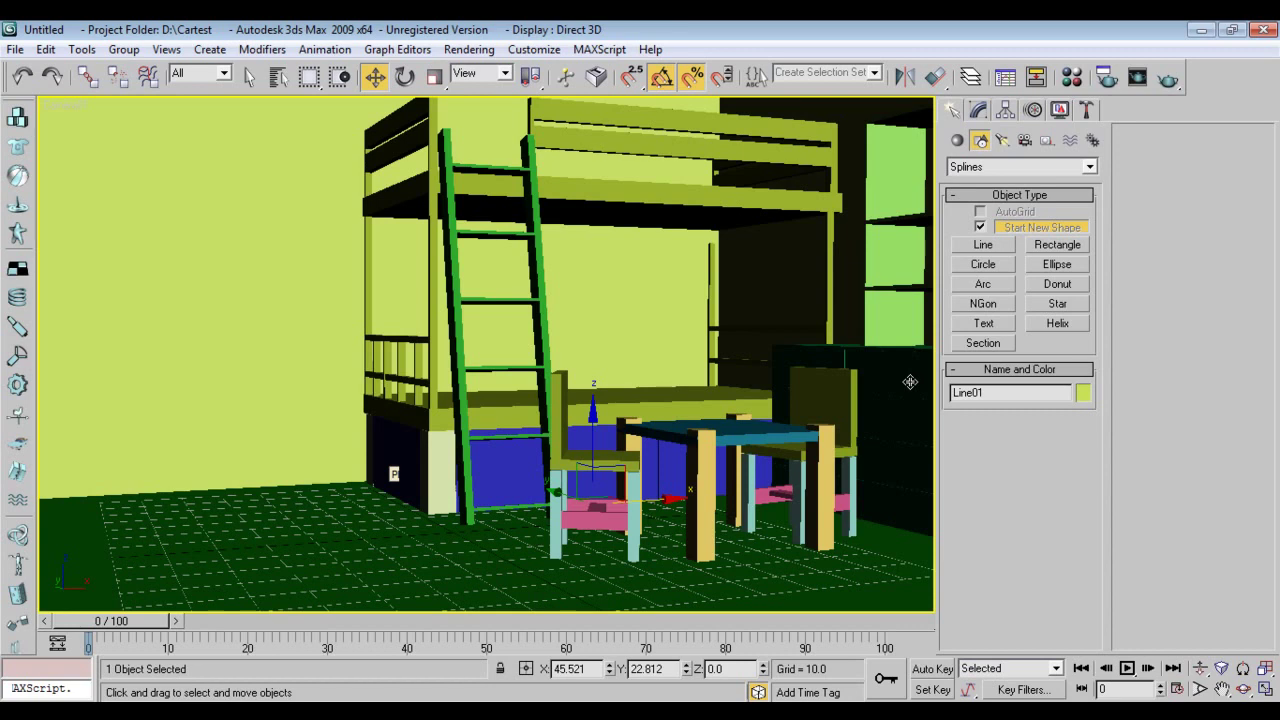
right_click(509, 364)
left_click(558, 378)
key("p")
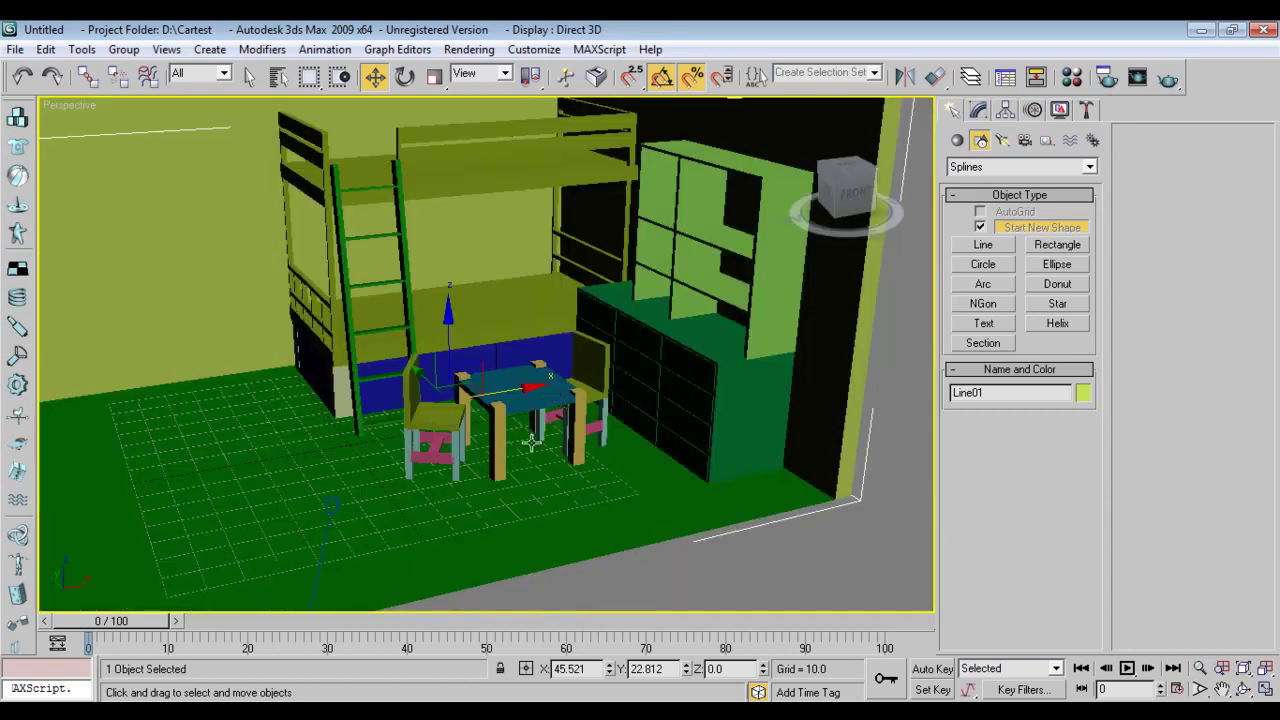
middle_click_drag(495, 478, 594, 388, "alt")
scroll(602, 367, "up", 4)
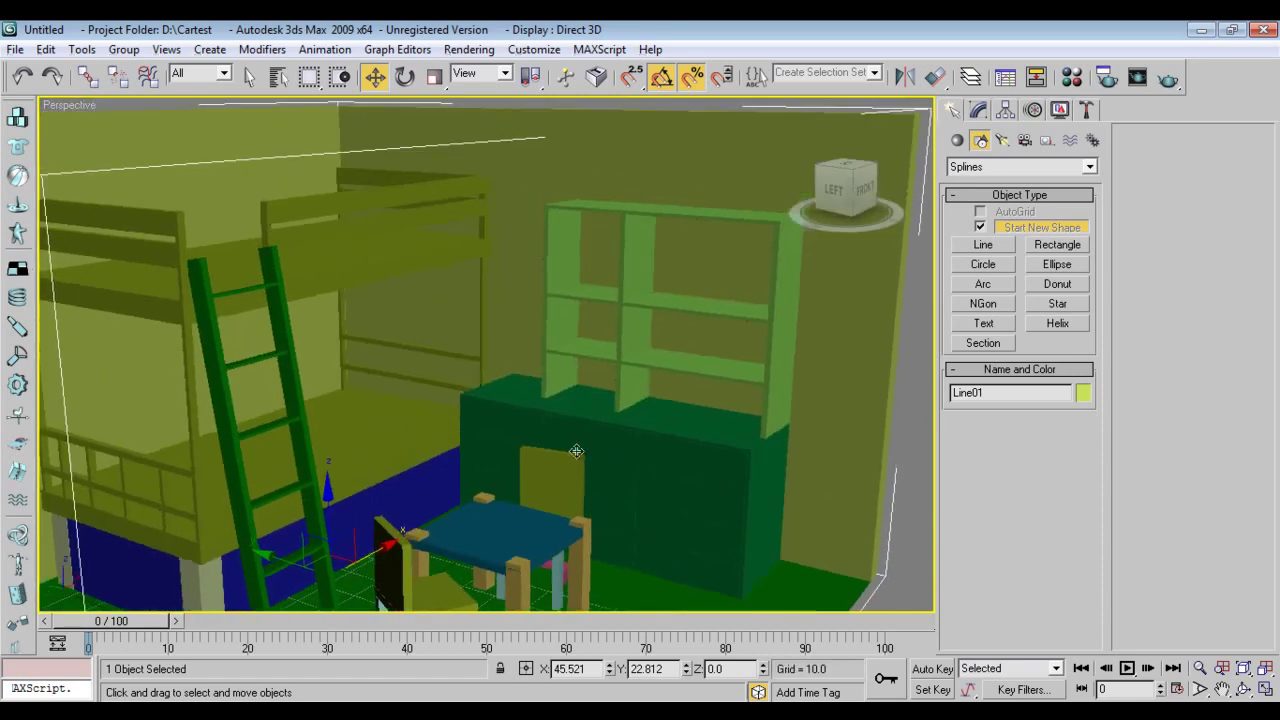
Select the drawer cabinet together with the shelf unit above it and move both along the wall, away from the bunk bed.
left_click(866, 515)
left_click(716, 470)
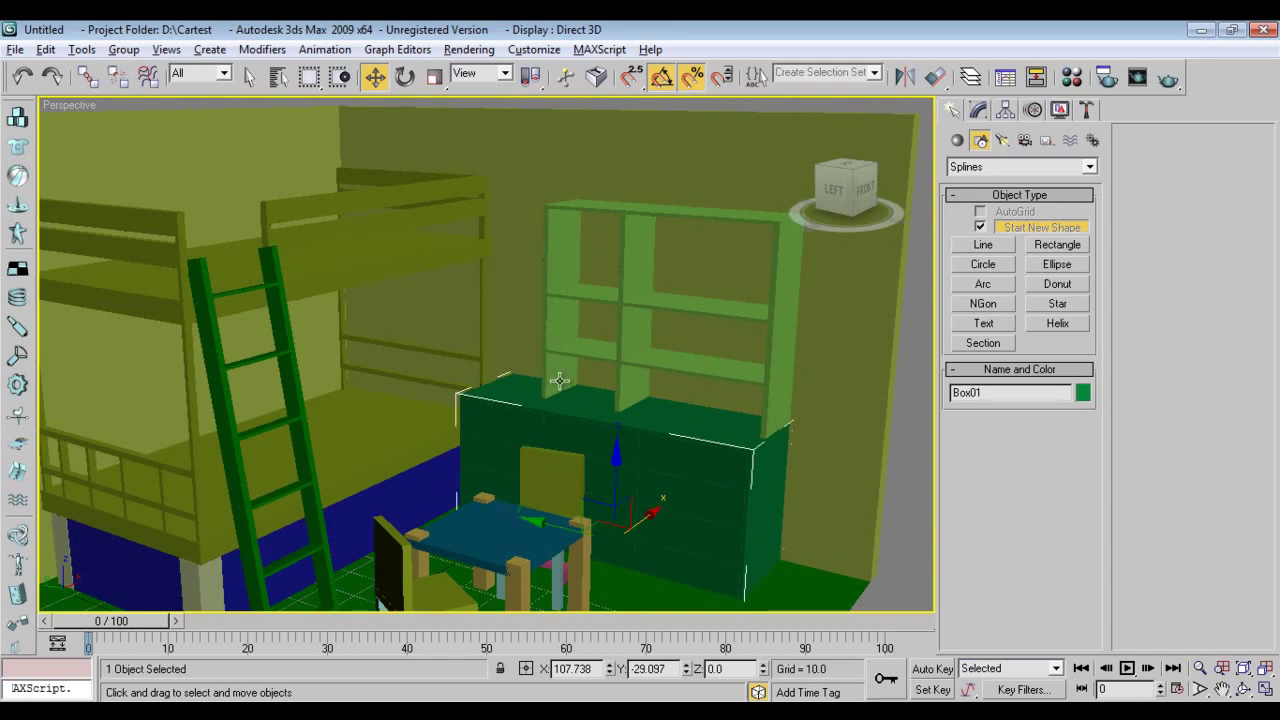
middle_click_drag(560, 380, 488, 388, "alt")
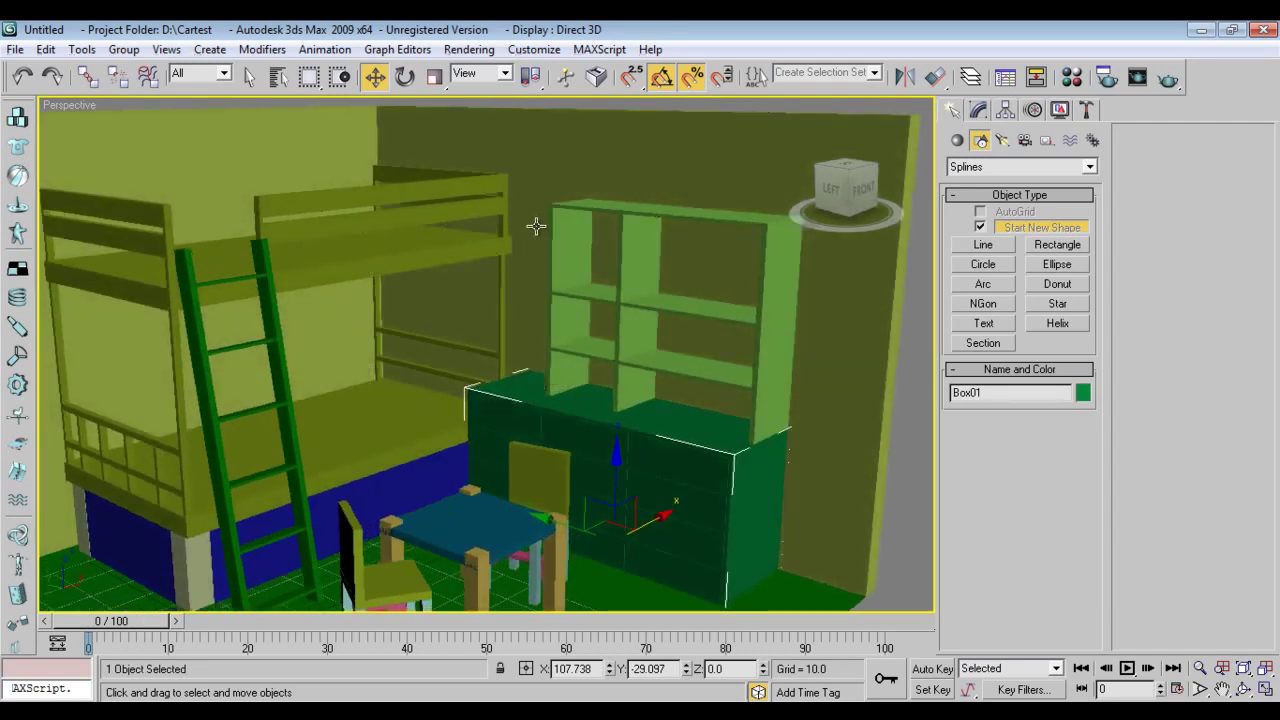
scroll(437, 390, "down", 3)
scroll(453, 376, "up", 4)
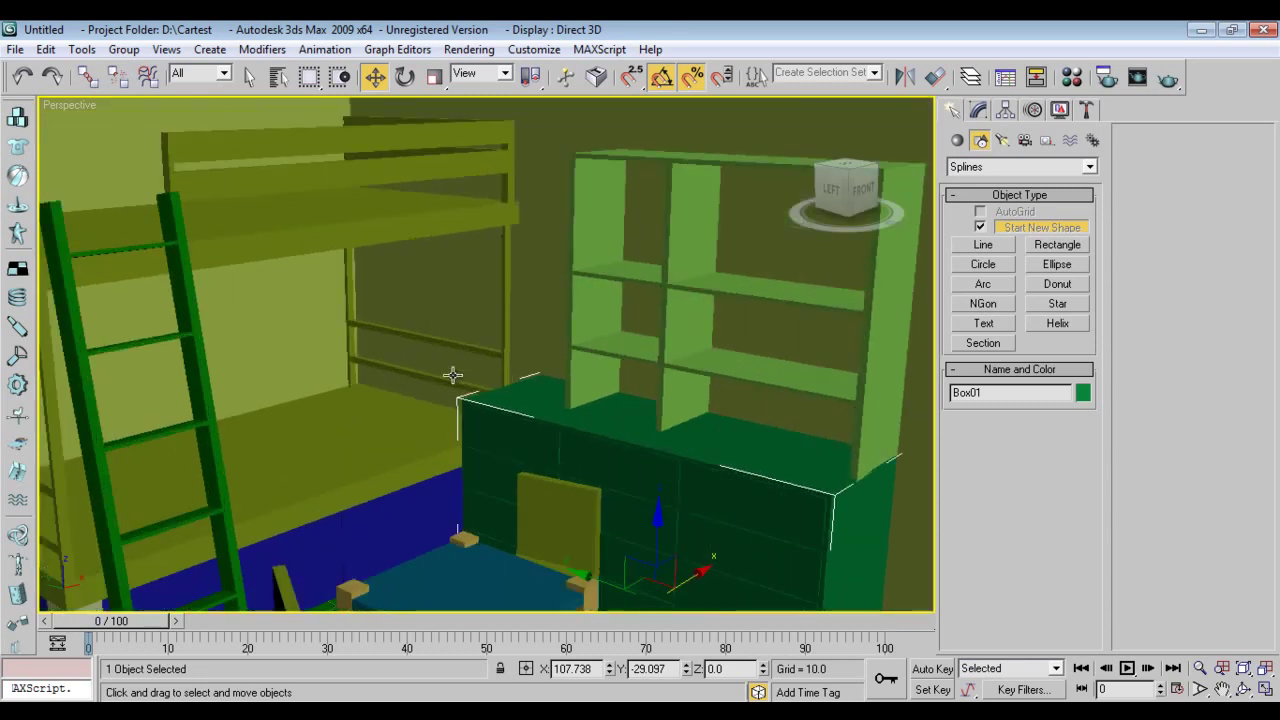
scroll(580, 446, "up", 2)
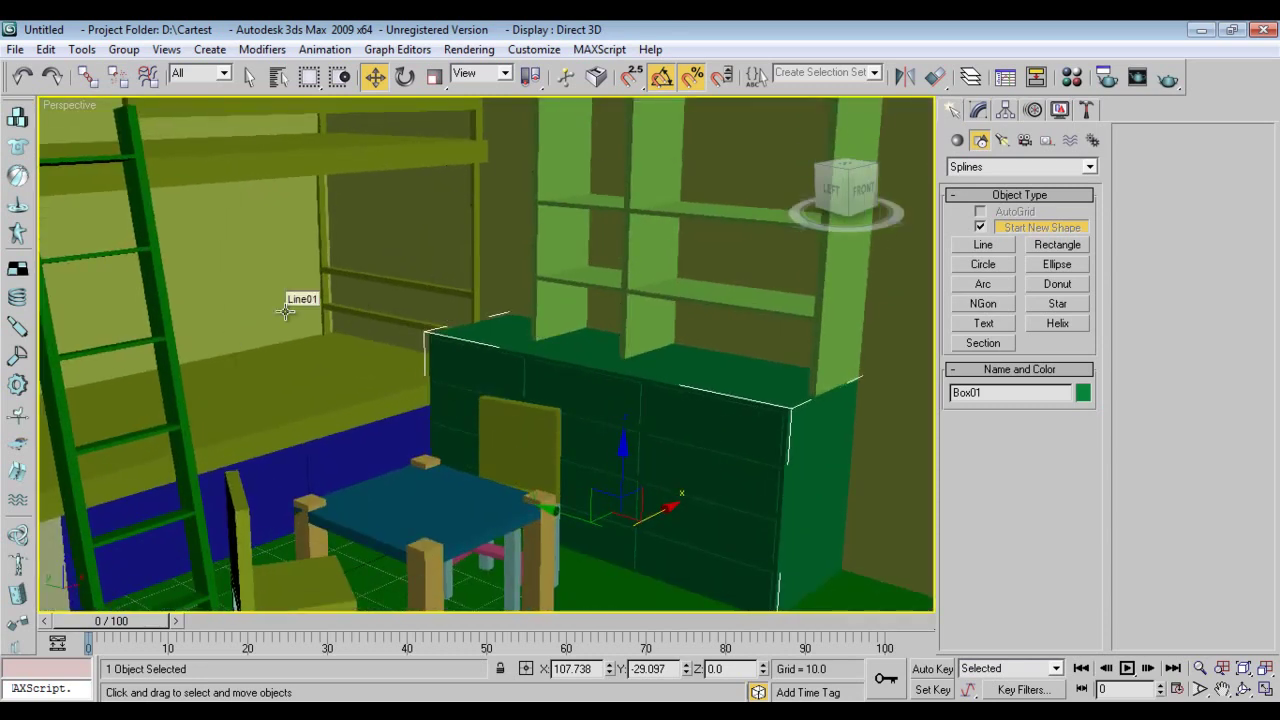
left_click(639, 280, "ctrl")
left_click_drag(586, 327, 679, 388)
scroll(713, 443, "down", 3)
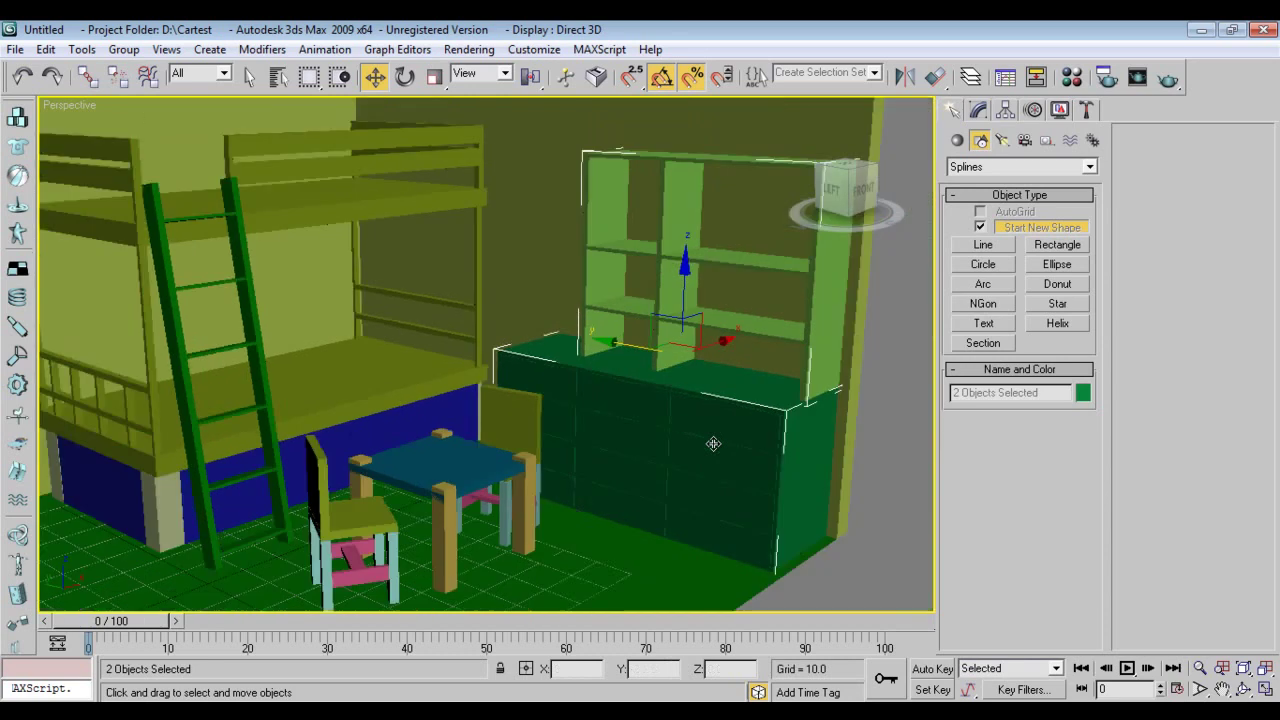
Scale the cabinet and shelf unit narrower along the wall and return to the Move tool.
key("r")
left_click_drag(771, 371, 750, 373)
right_click(688, 388)
left_click(698, 403)
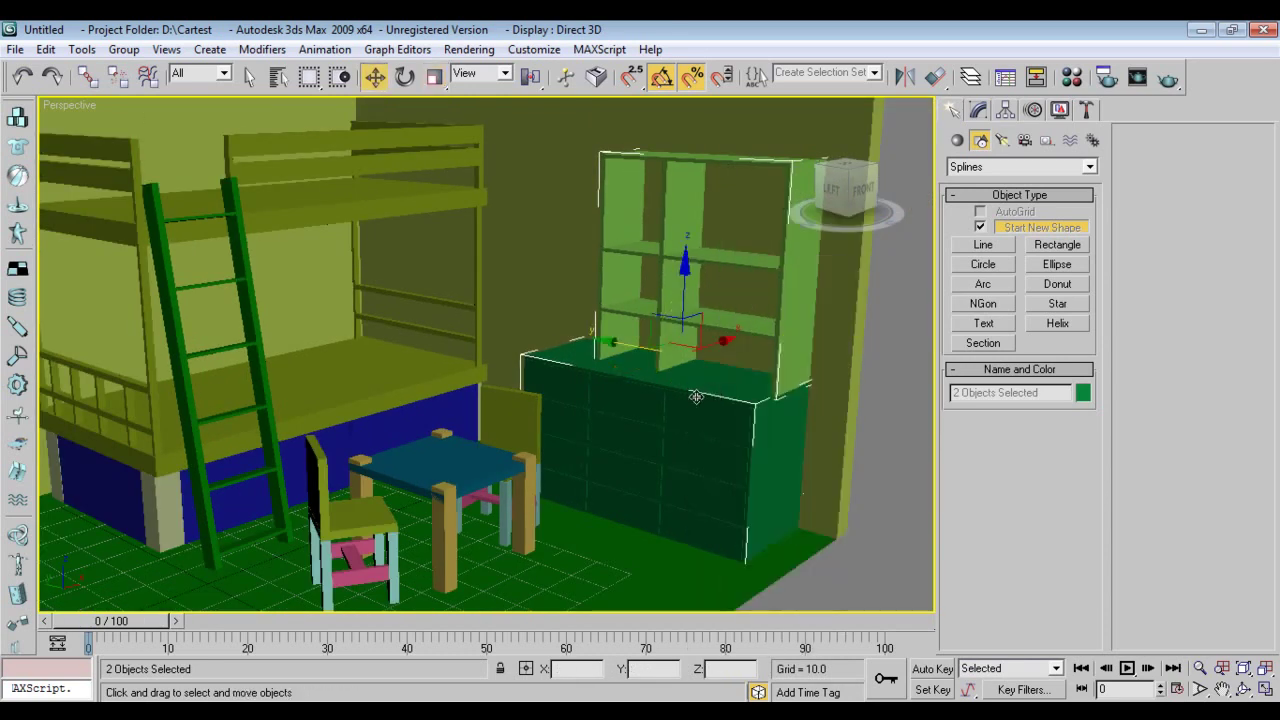
Switch to the camera view and orbit the camera until the cabinet and shelf unit come into the frame.
middle_click_drag(555, 436, 634, 427, "alt")
middle_click_drag(597, 355, 590, 355, "alt")
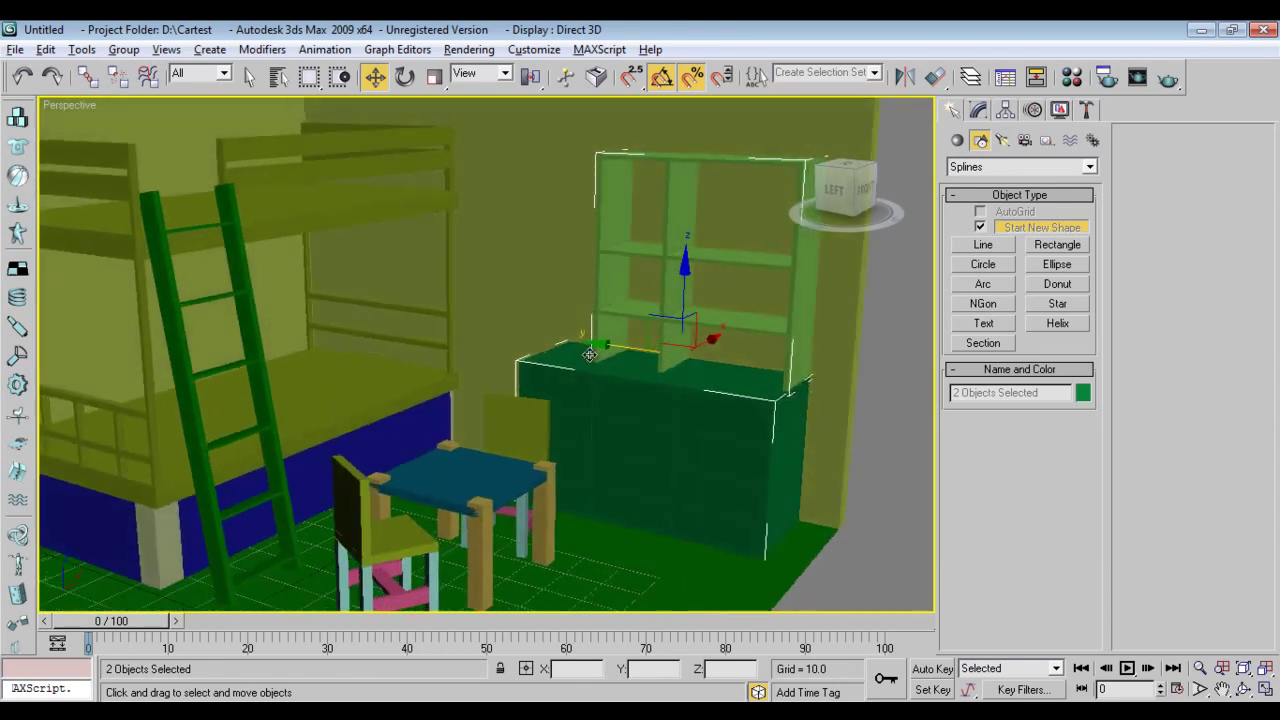
key("c")
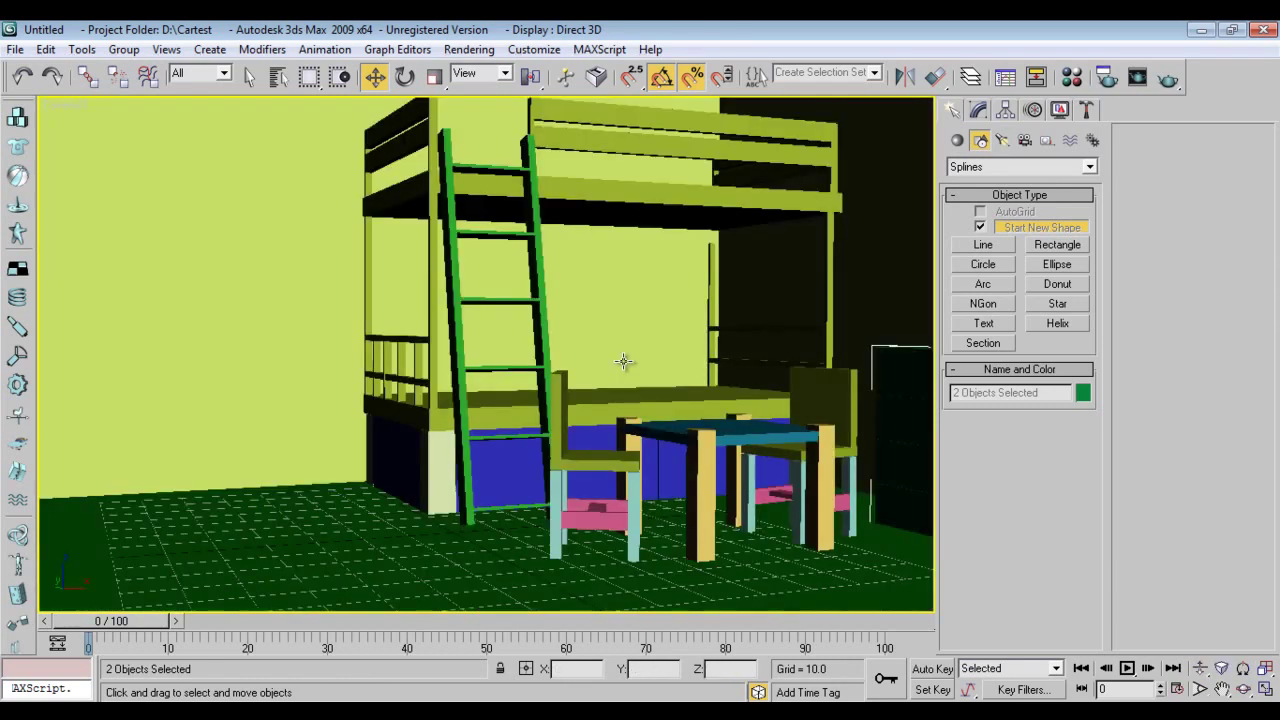
left_click(1243, 689)
left_click_drag(771, 380, 799, 380)
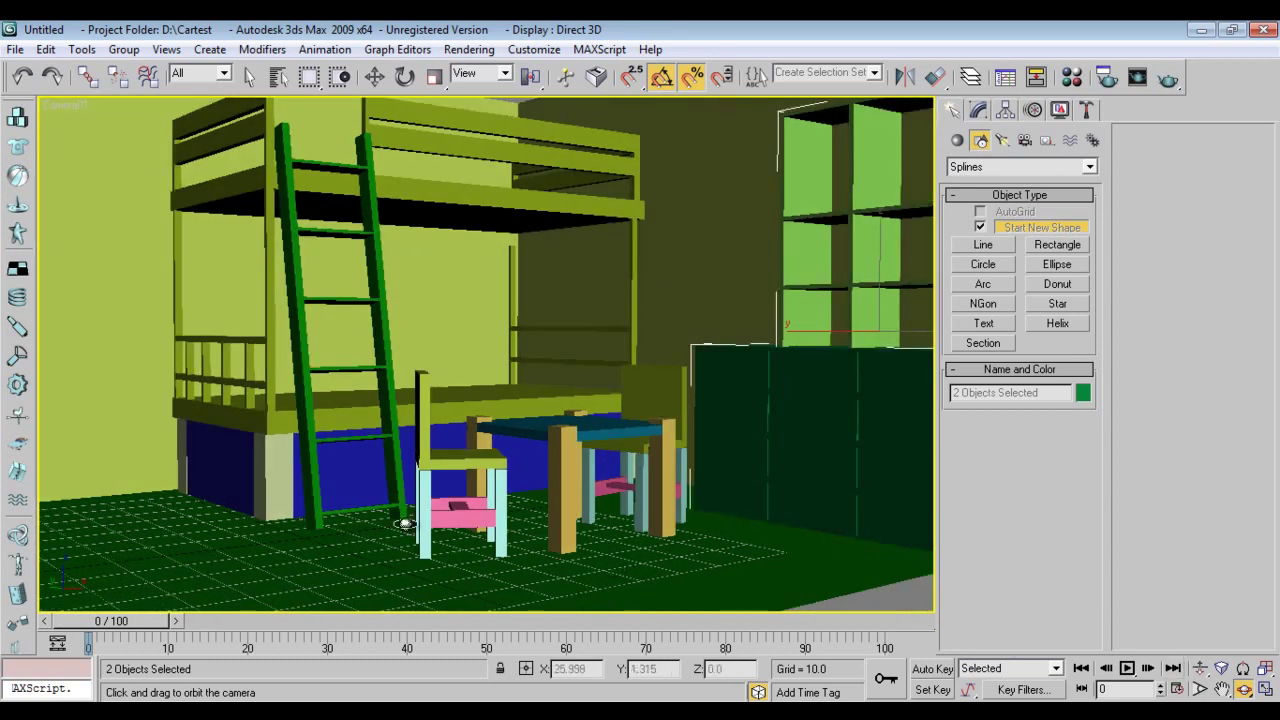
left_click_drag(609, 394, 604, 391)
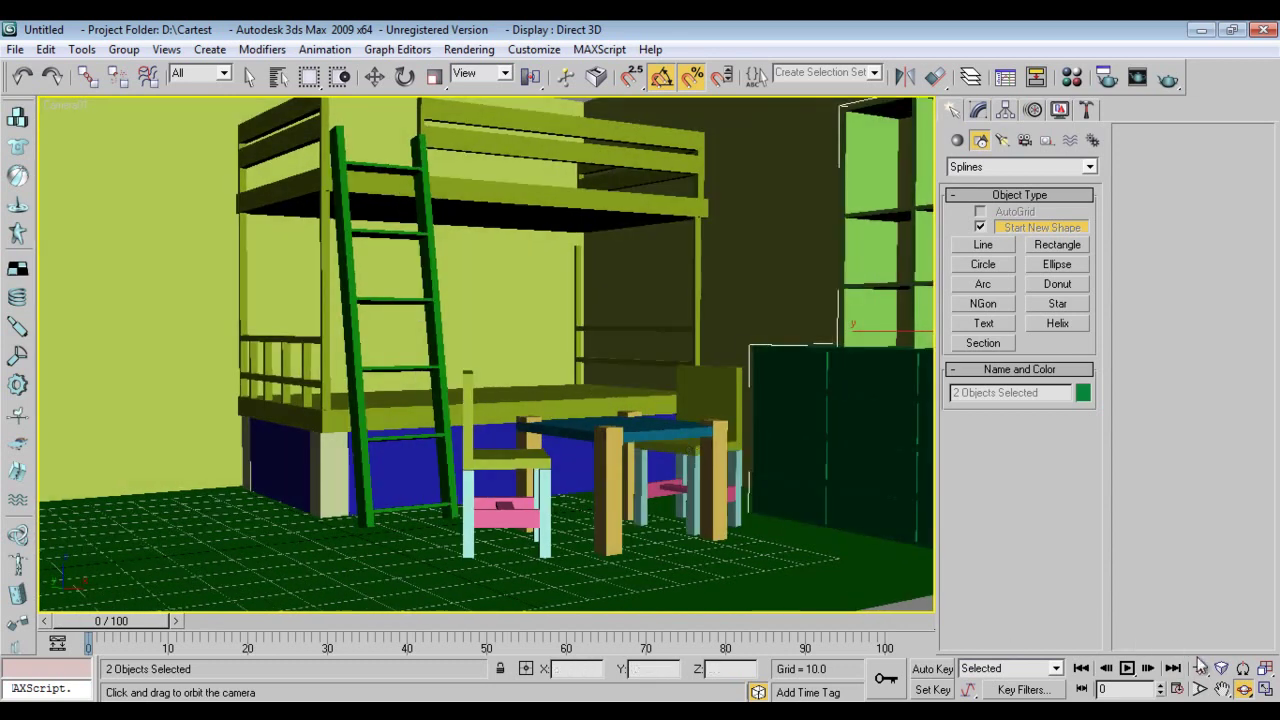
Truck and dolly the camera slightly to refine the framing of the furniture, then reactivate the Move tool.
left_click(1222, 689)
left_click_drag(855, 445, 844, 440)
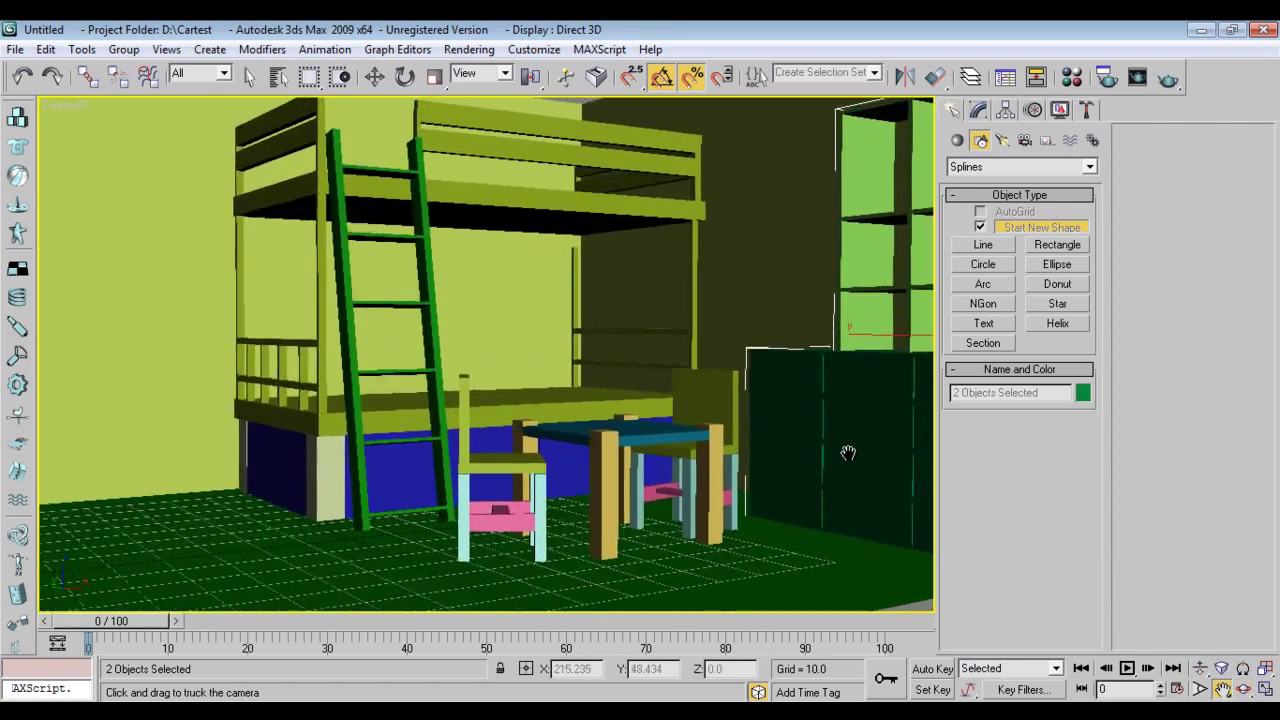
left_click(1200, 668)
left_click_drag(606, 470, 608, 470)
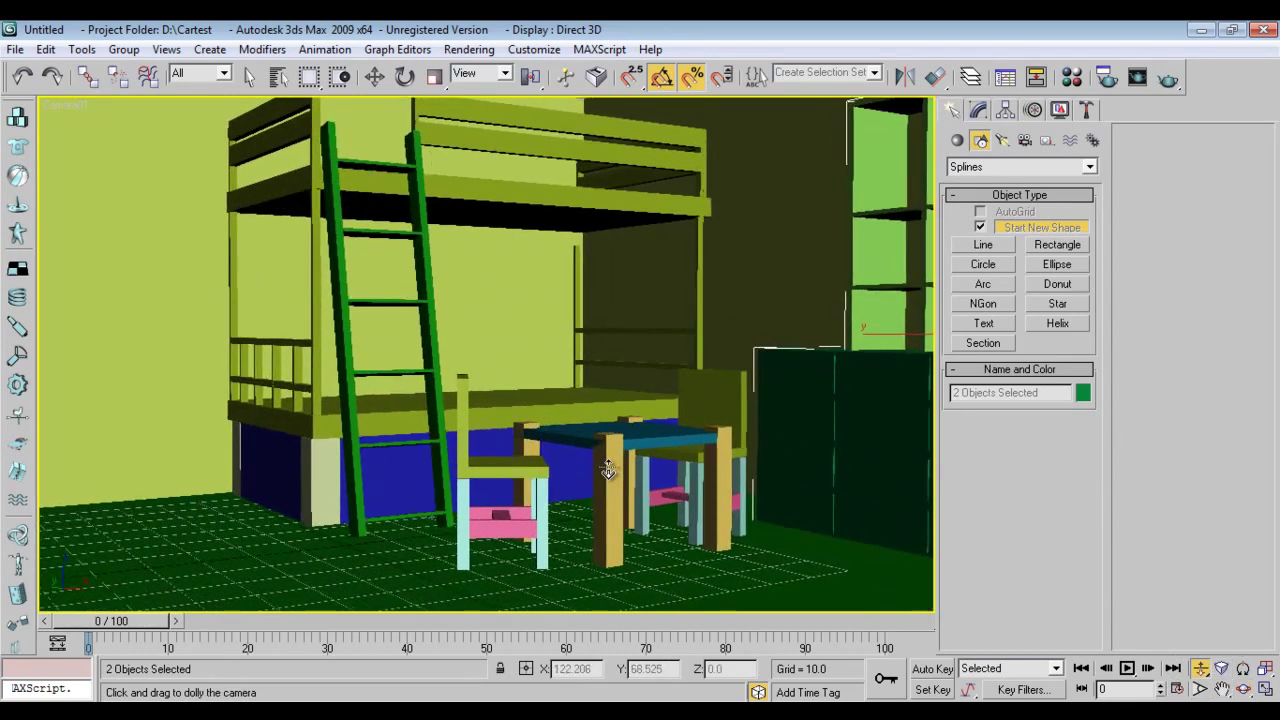
key("w")
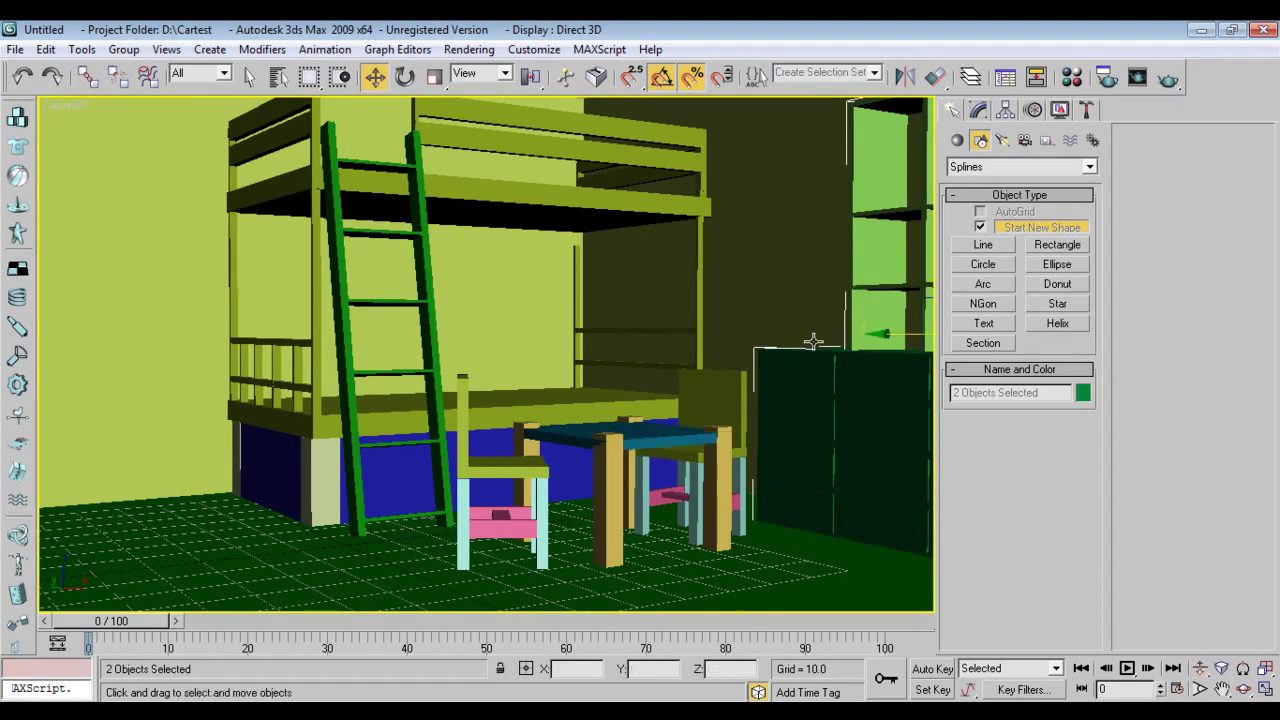
Create a box about 49.4 long, 39.2 wide and 11.3 high in the left view, between the bunk bed and the shelf unit.
key("p")
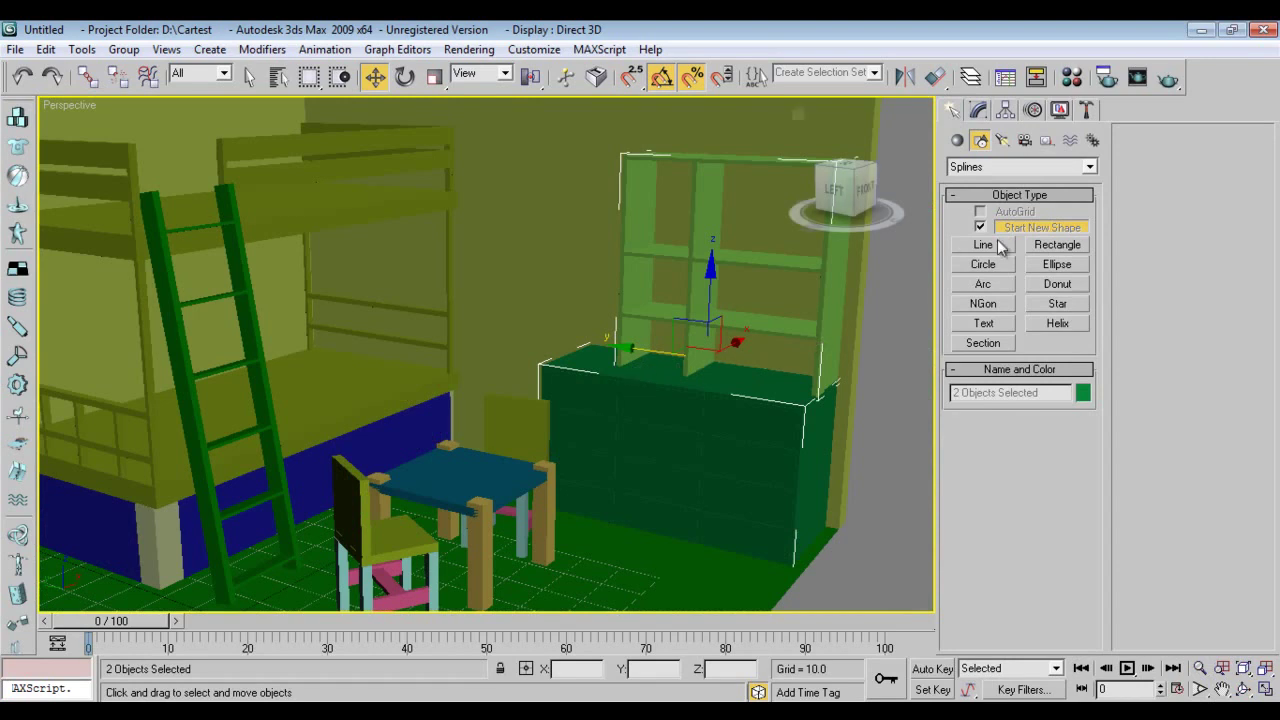
left_click(957, 140)
left_click(984, 230)
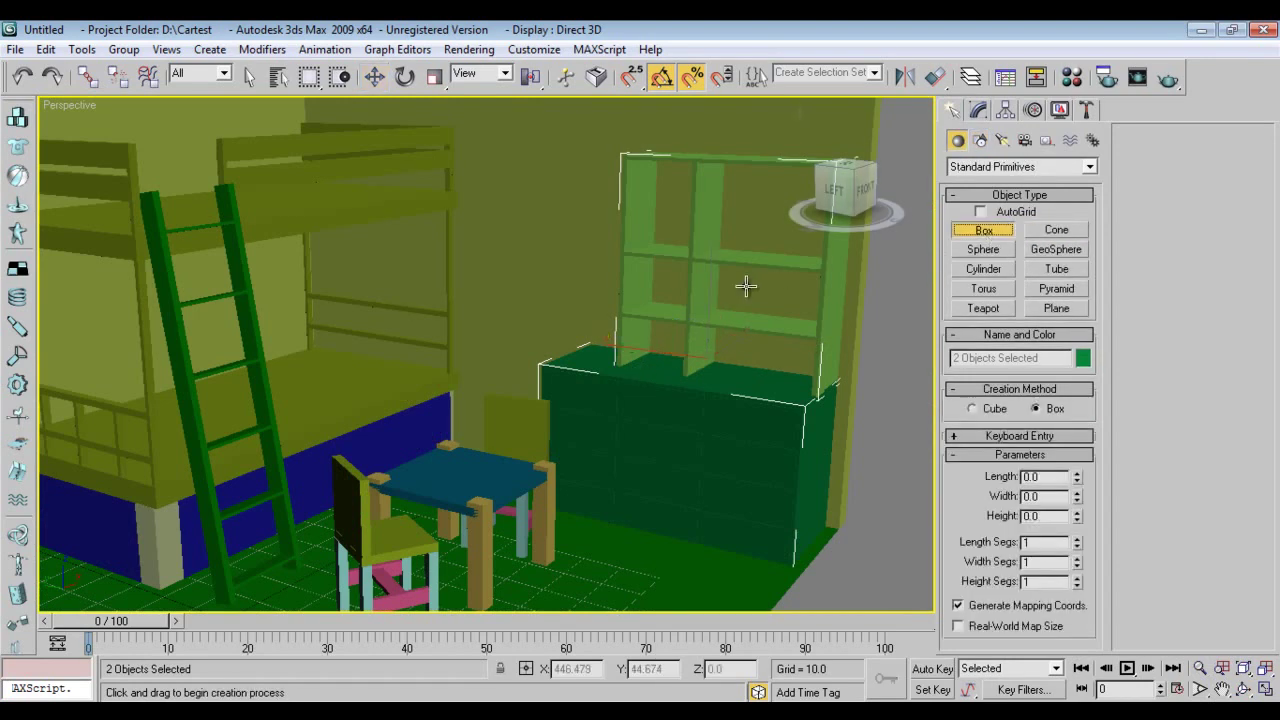
key("f")
scroll(567, 391, "down", 3)
key("F3")
middle_click_drag(597, 287, 568, 423)
scroll(572, 393, "down", 3)
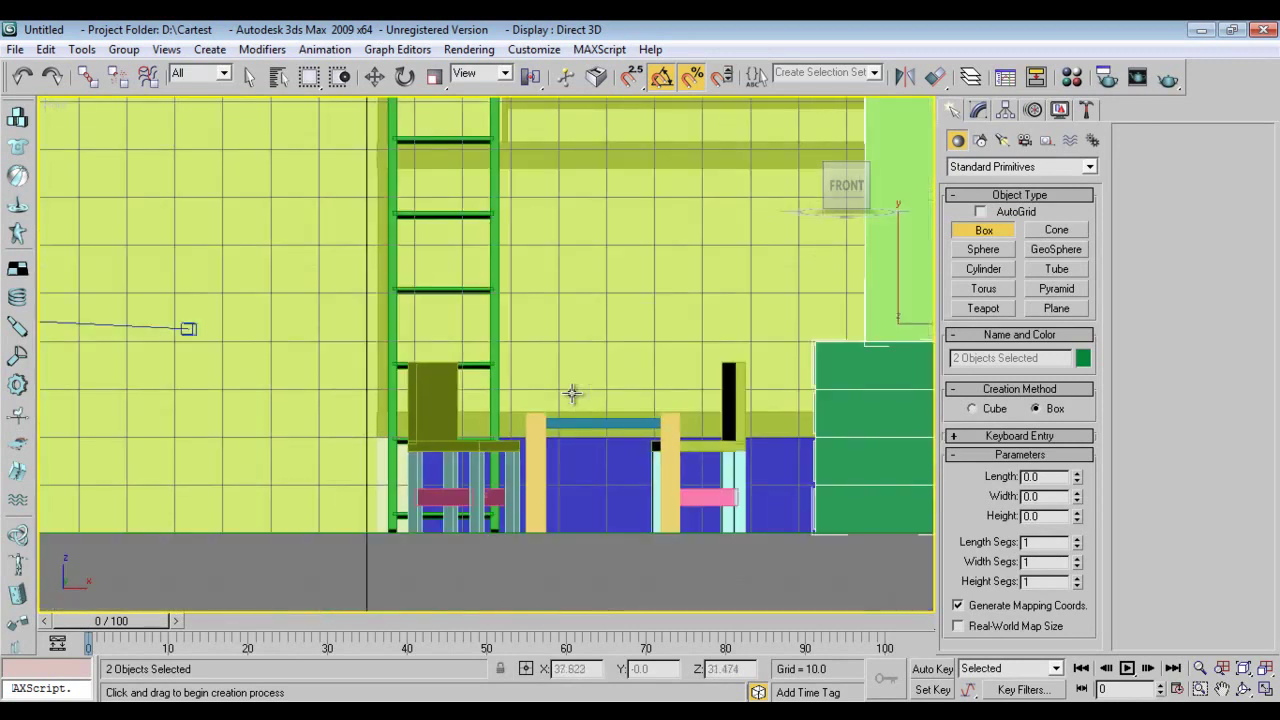
key("l")
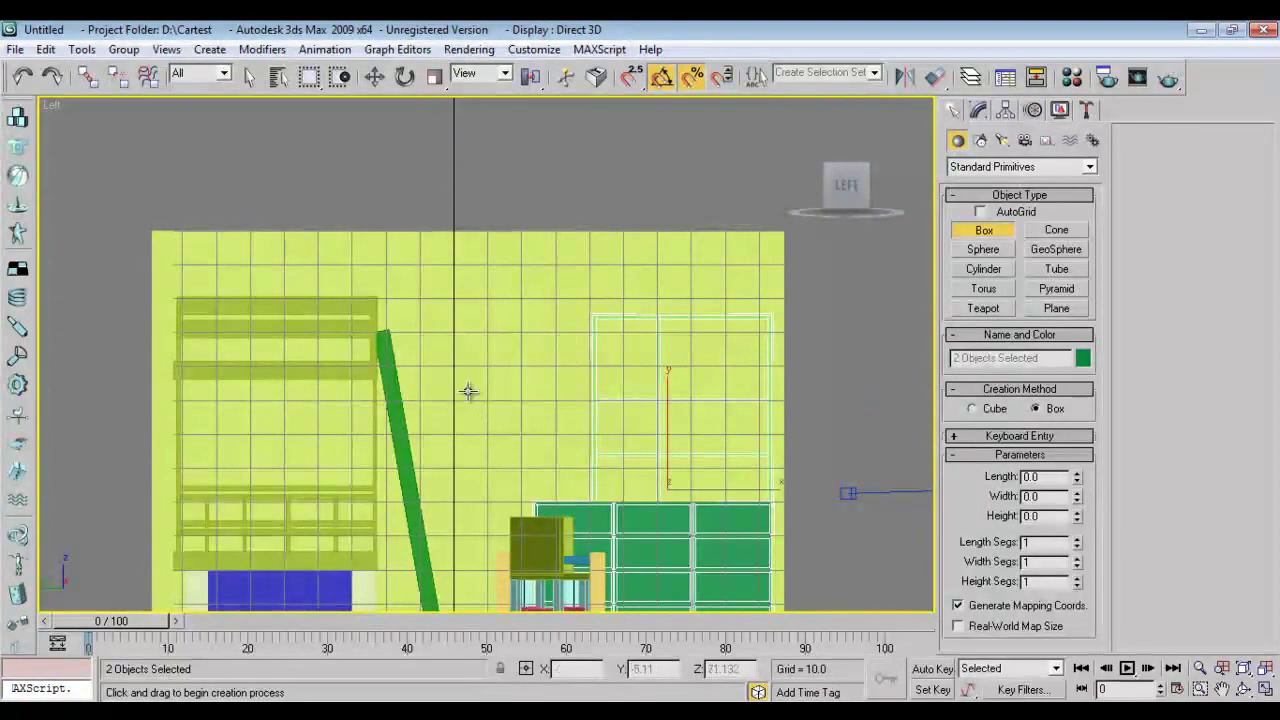
key("F3")
middle_click_drag(472, 490, 482, 416)
mouse_move(429, 251)
left_mouse_down()
mouse_move(466, 341)
mouse_move(562, 418)
left_mouse_up()
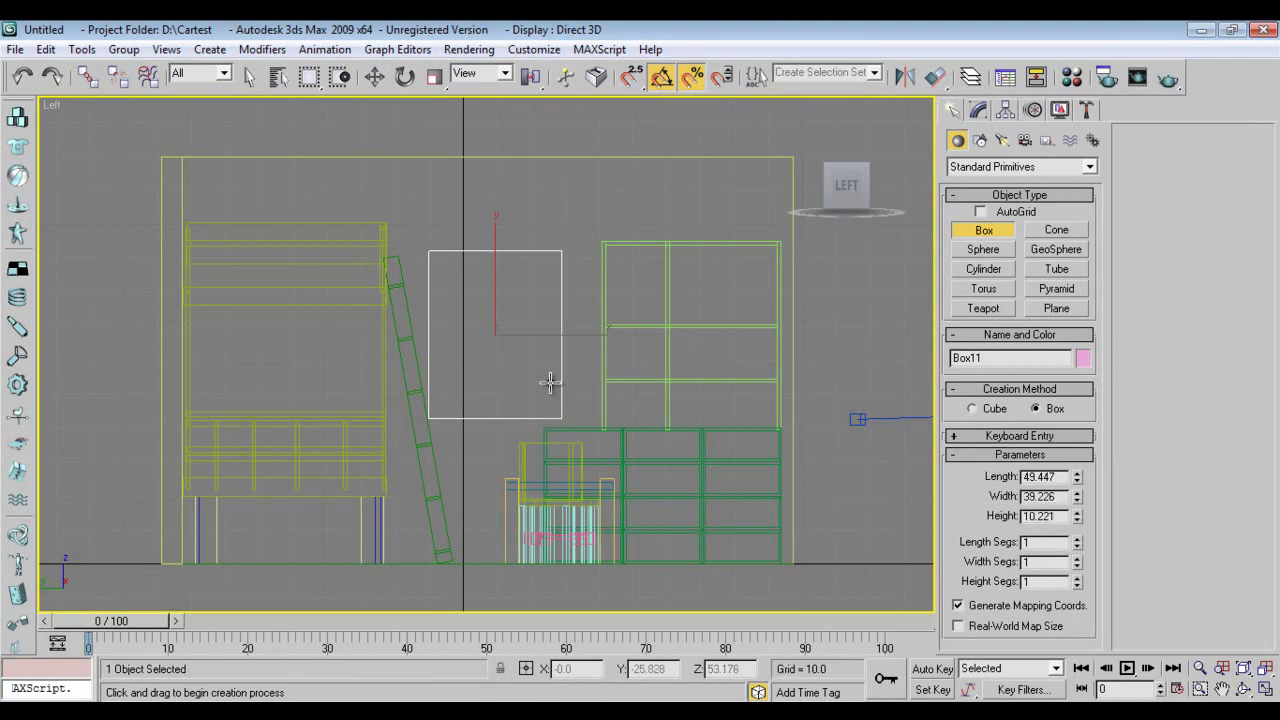
Shift the box horizontally in the left view toward the bunk bed ladder, clear of the shelf unit.
key("w")
left_click_drag(551, 334, 536, 332)
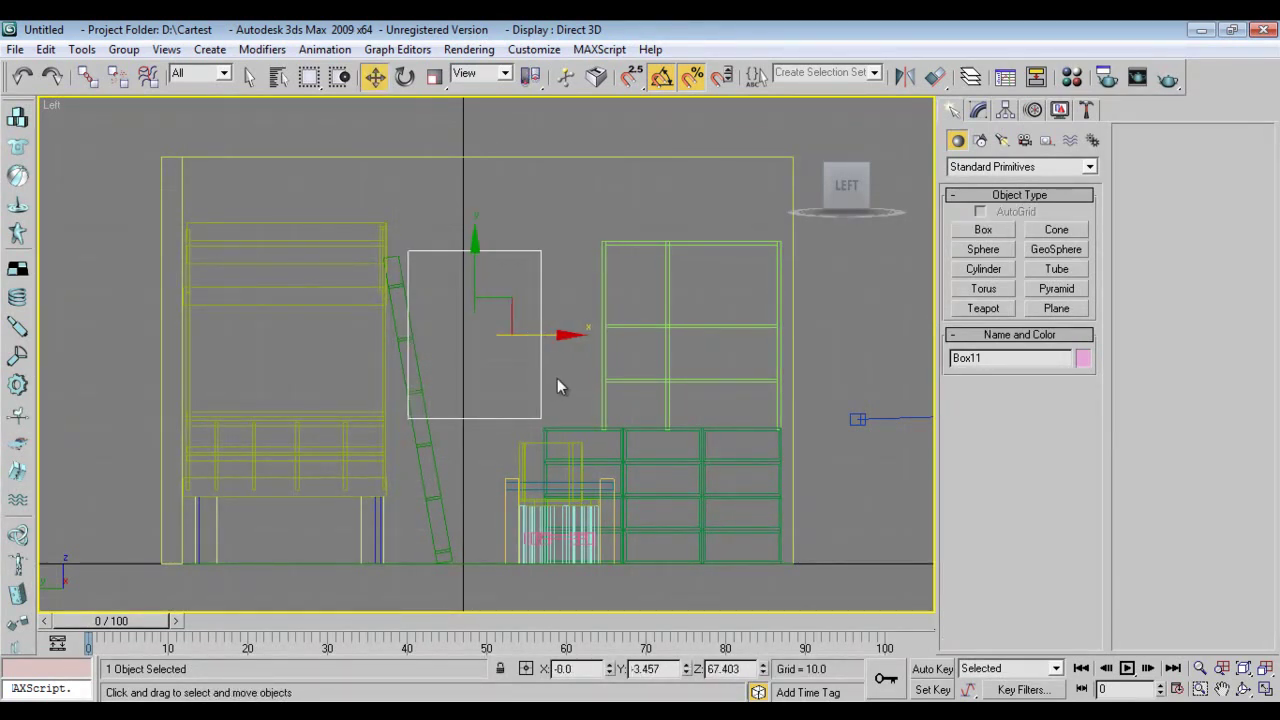
scroll(541, 430, "up", 5)
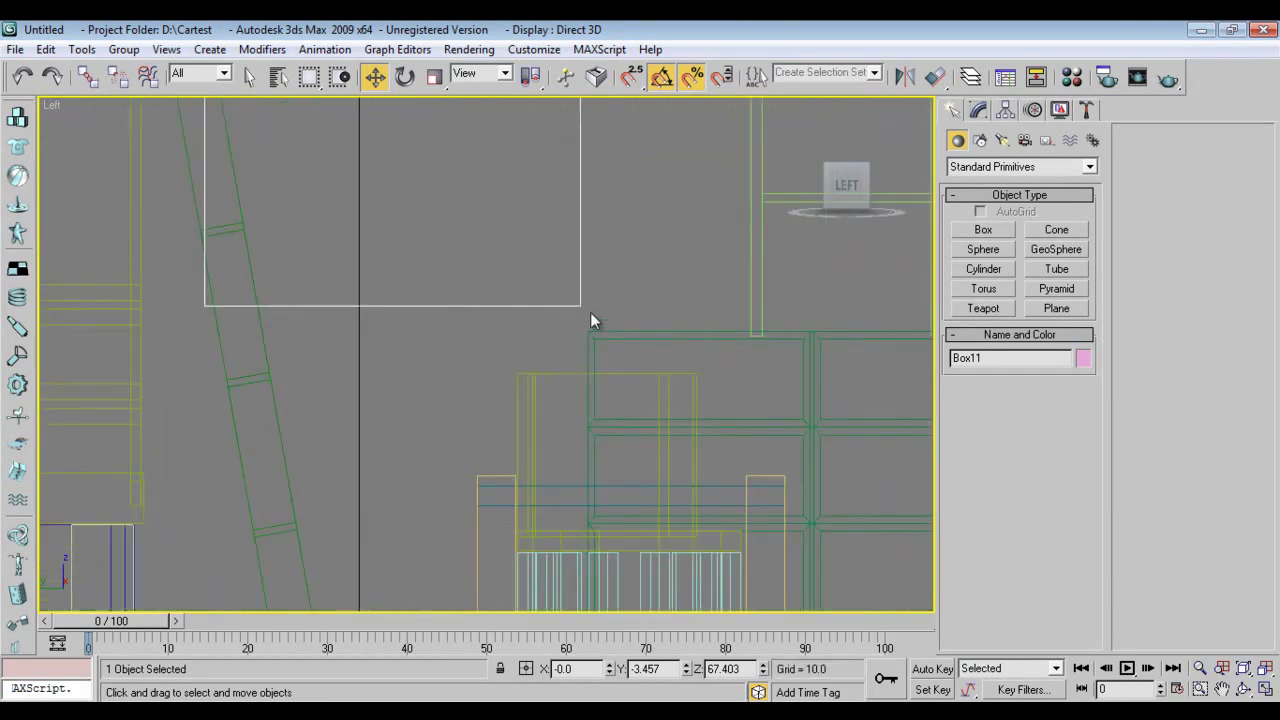
middle_click_drag(596, 147, 560, 226)
left_click_drag(453, 277, 456, 277)
scroll(458, 256, "down", 3)
middle_click_drag(455, 252, 464, 317)
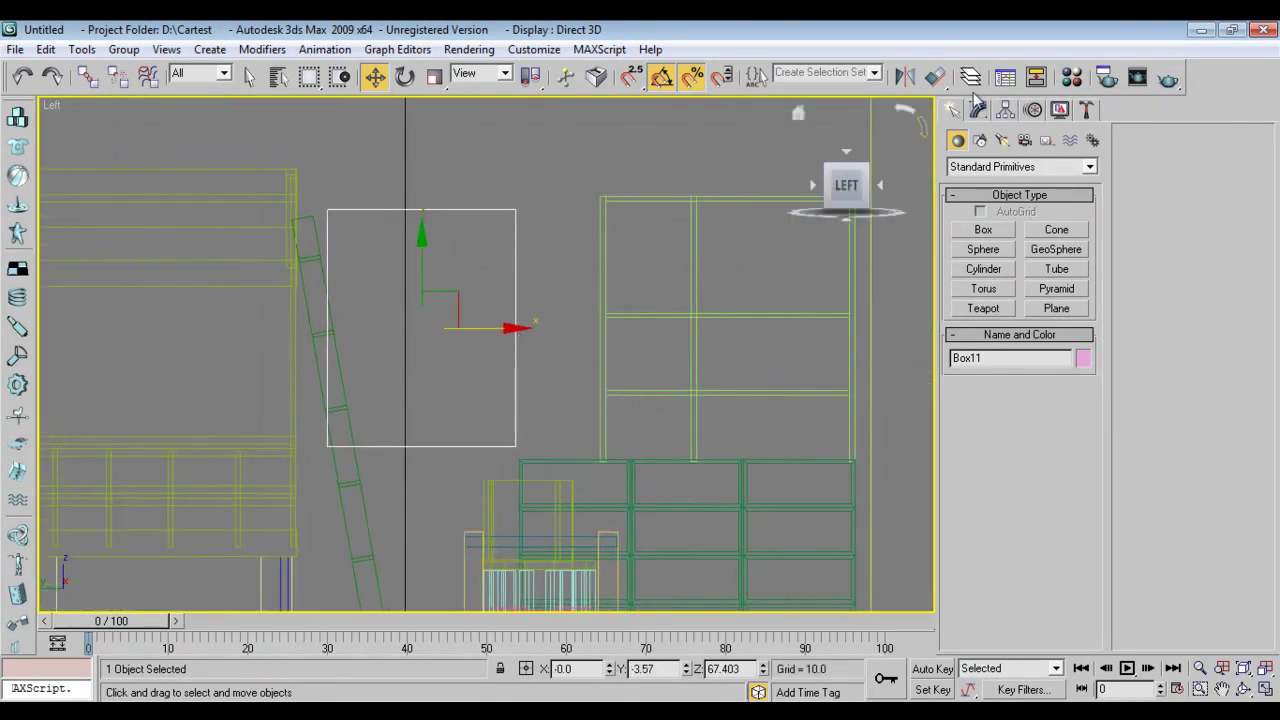
Increase the box's height parameter and move the box along X until it passes through the wall beside the shelf unit.
left_click(984, 114)
key("p")
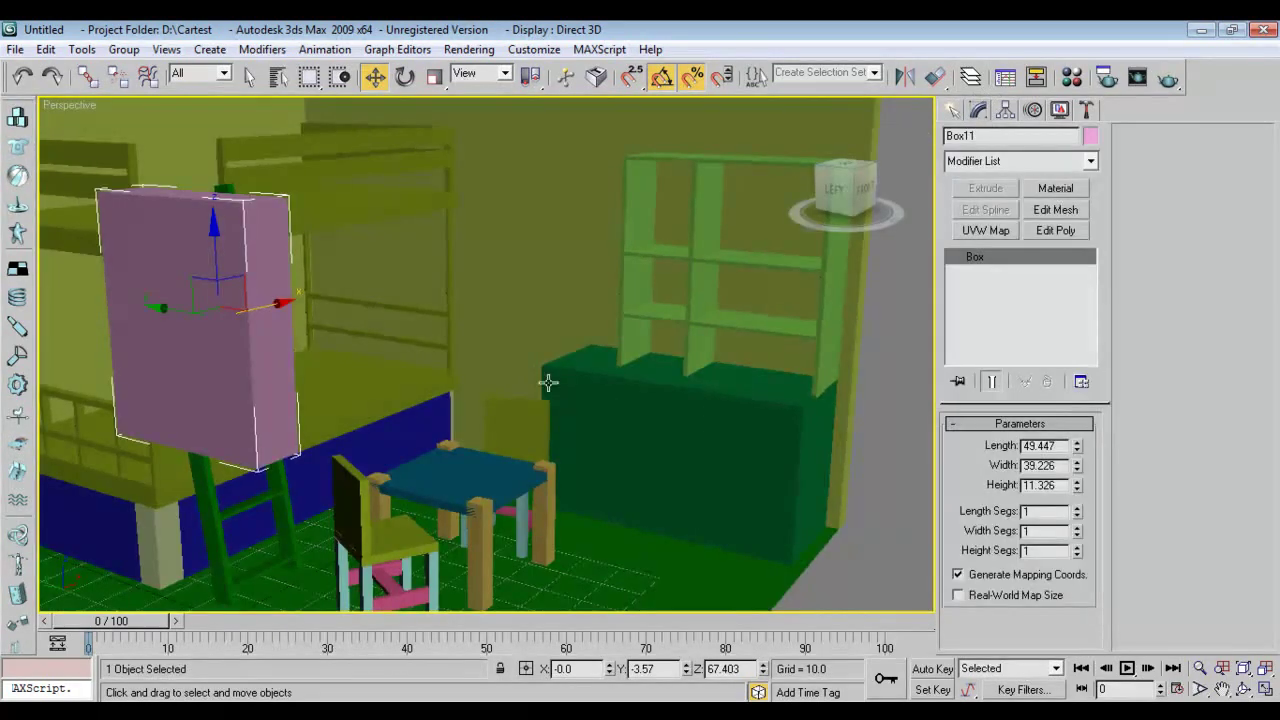
left_click_drag(1077, 490, 1077, 425)
left_click_drag(265, 305, 596, 192)
scroll(545, 394, "down", 2)
middle_click_drag(545, 394, 506, 506)
Cut a window opening by subtracting the box from the room walls with a Boolean Subtraction (A-B).
left_click(646, 281)
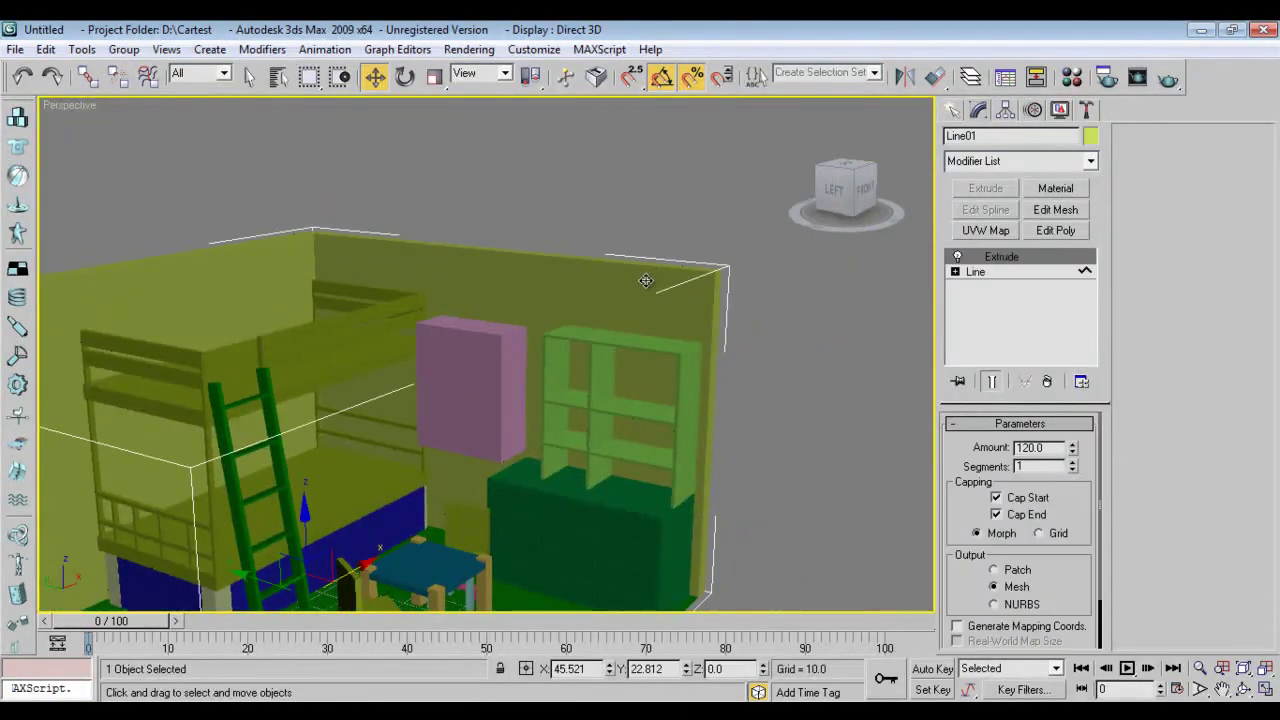
left_click(953, 111)
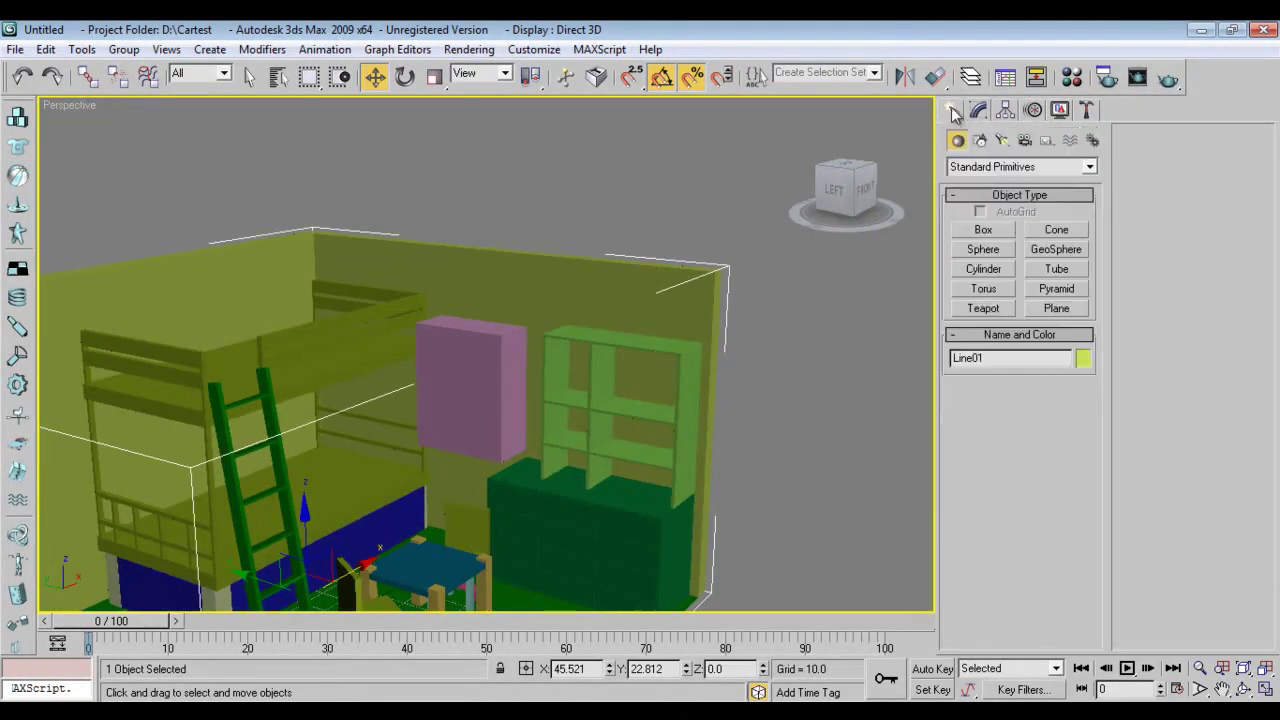
left_click(975, 167)
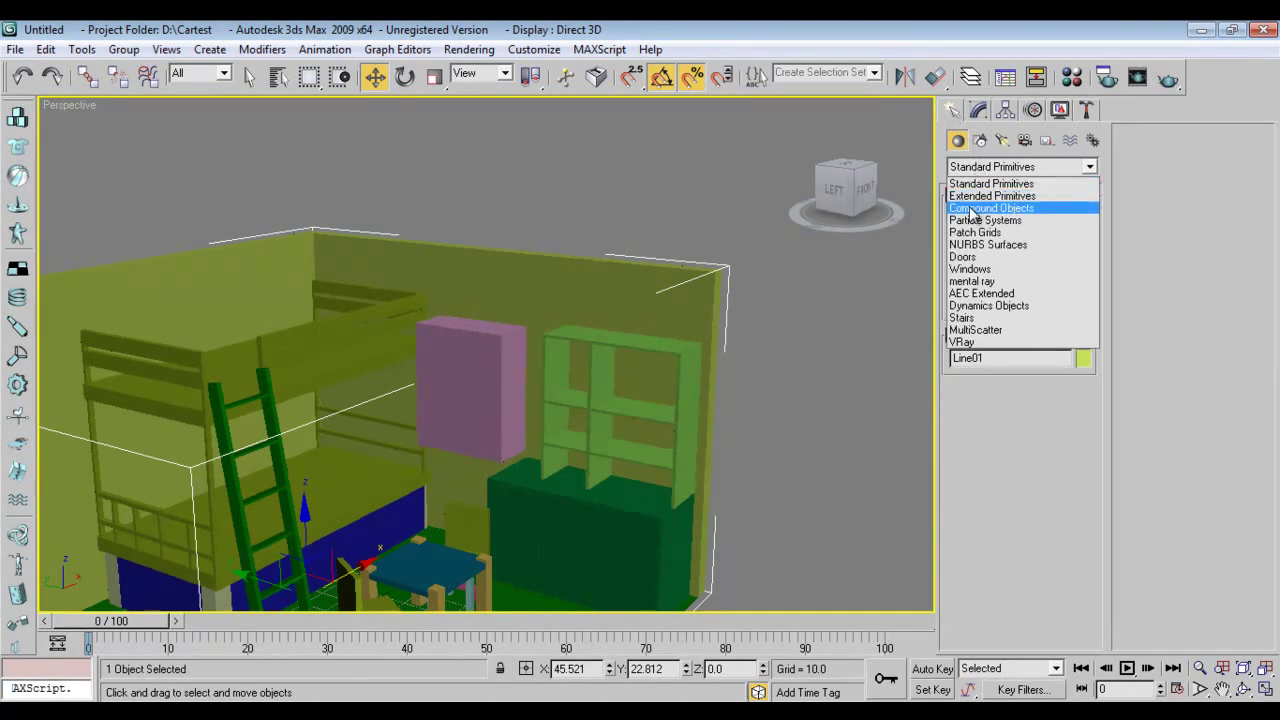
left_click(991, 208)
left_click(986, 290)
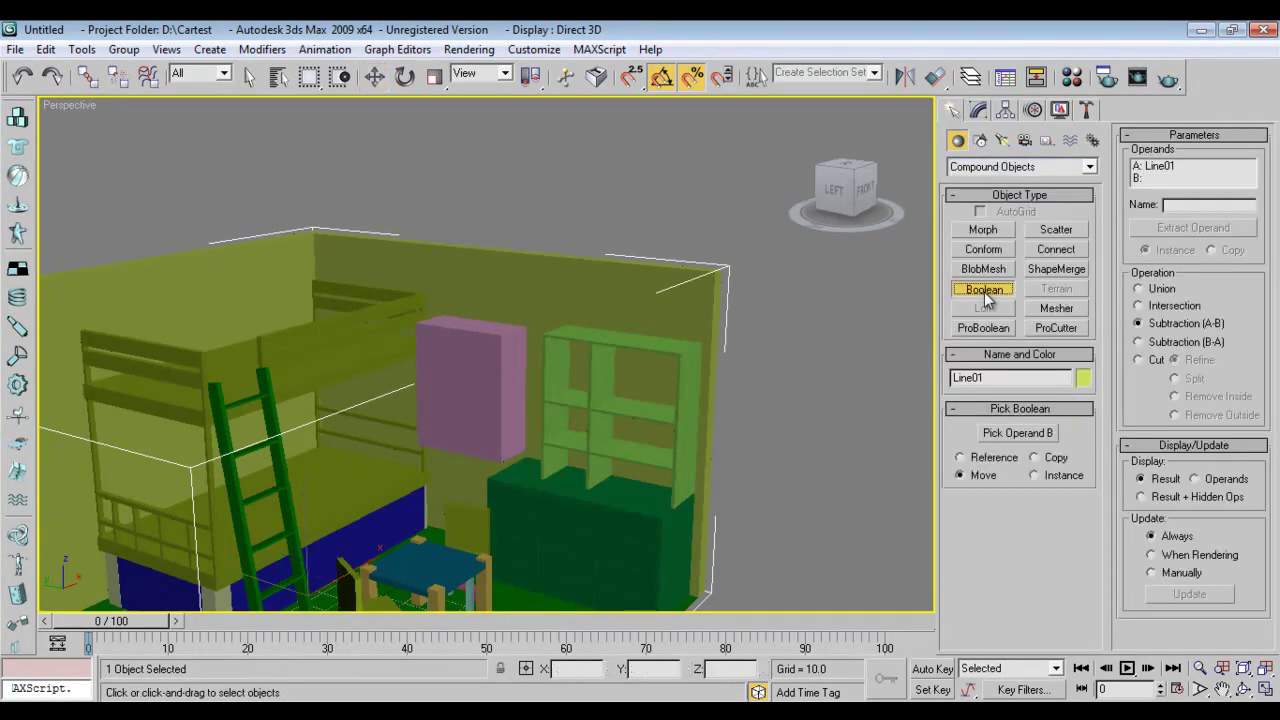
left_click(1020, 434)
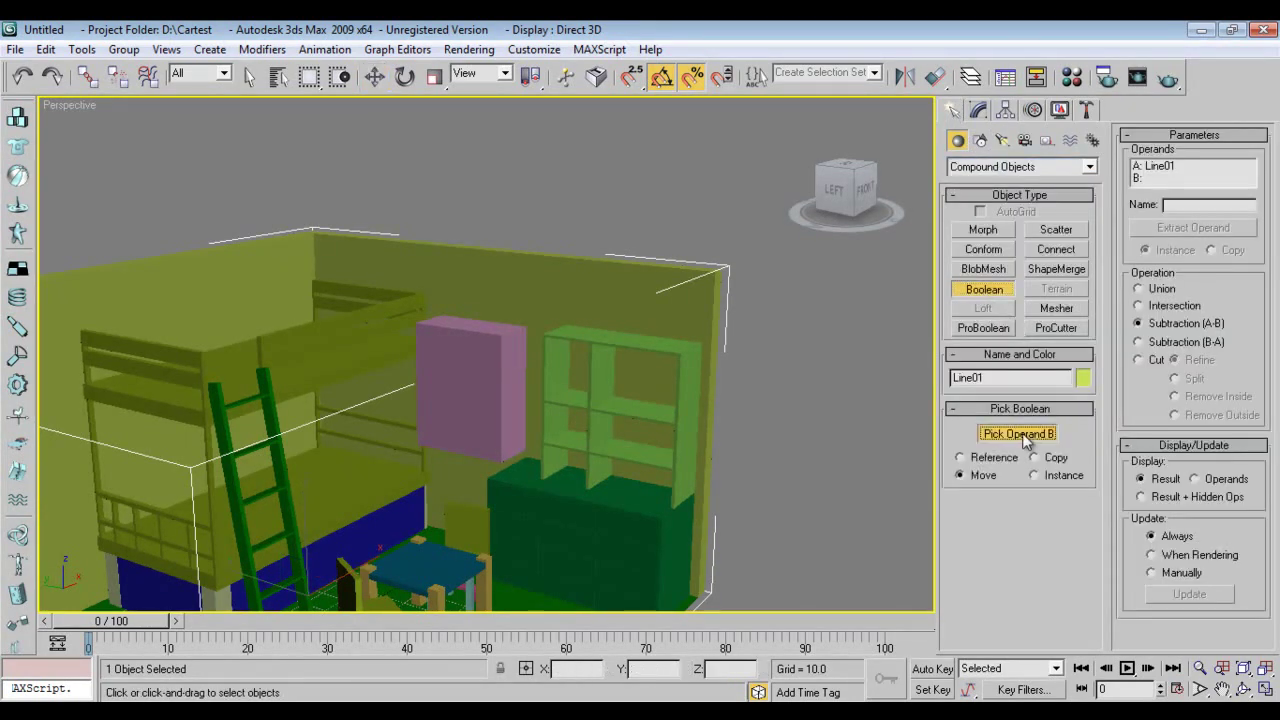
left_click(475, 393)
key("w")
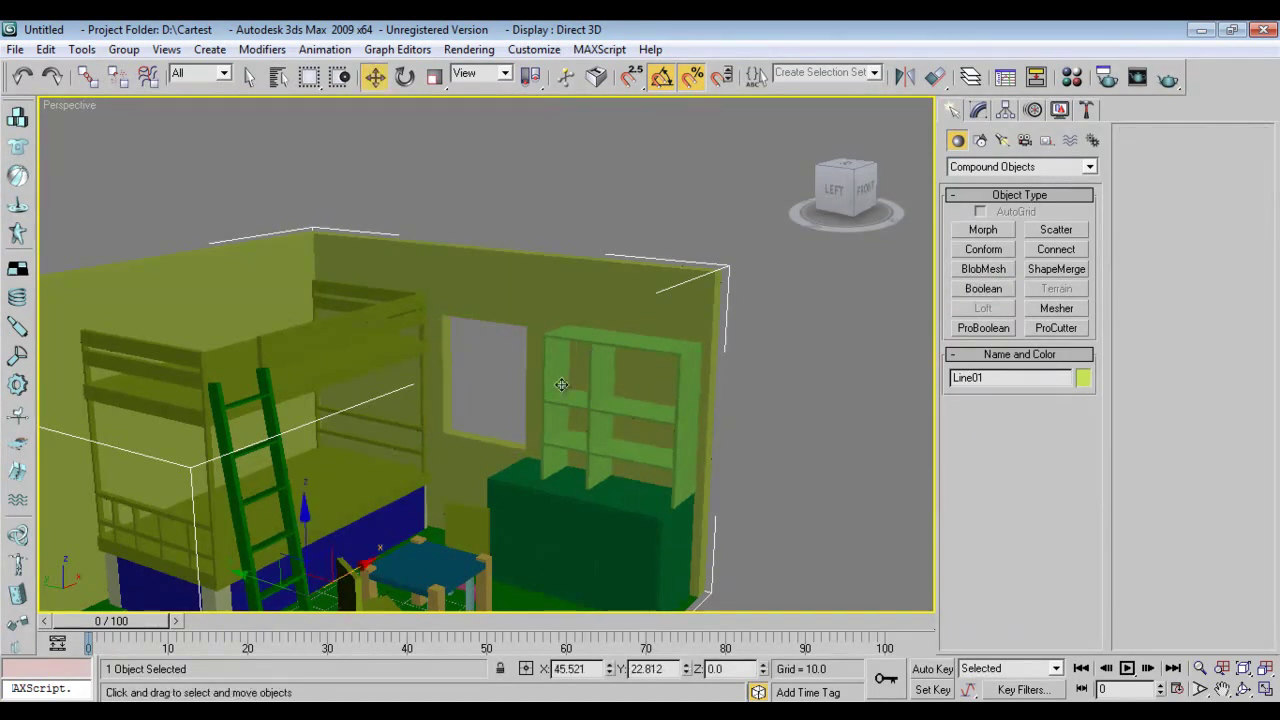
Deselect the walls and examine the new window opening between the bunk bed and the shelf unit.
middle_click_drag(561, 385, 590, 375, "alt")
middle_click_drag(600, 434, 526, 436, "alt")
scroll(484, 398, "up", 4)
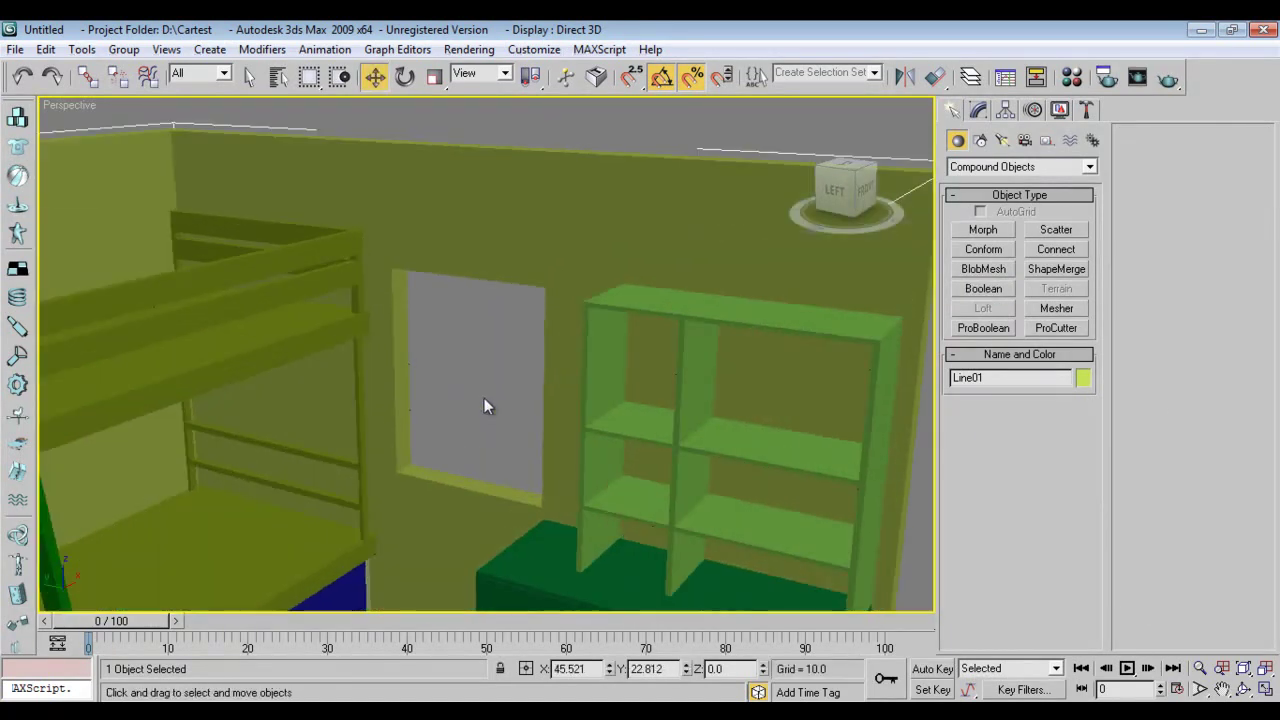
right_click(554, 358)
left_click(569, 382)
scroll(603, 190, "down", 4)
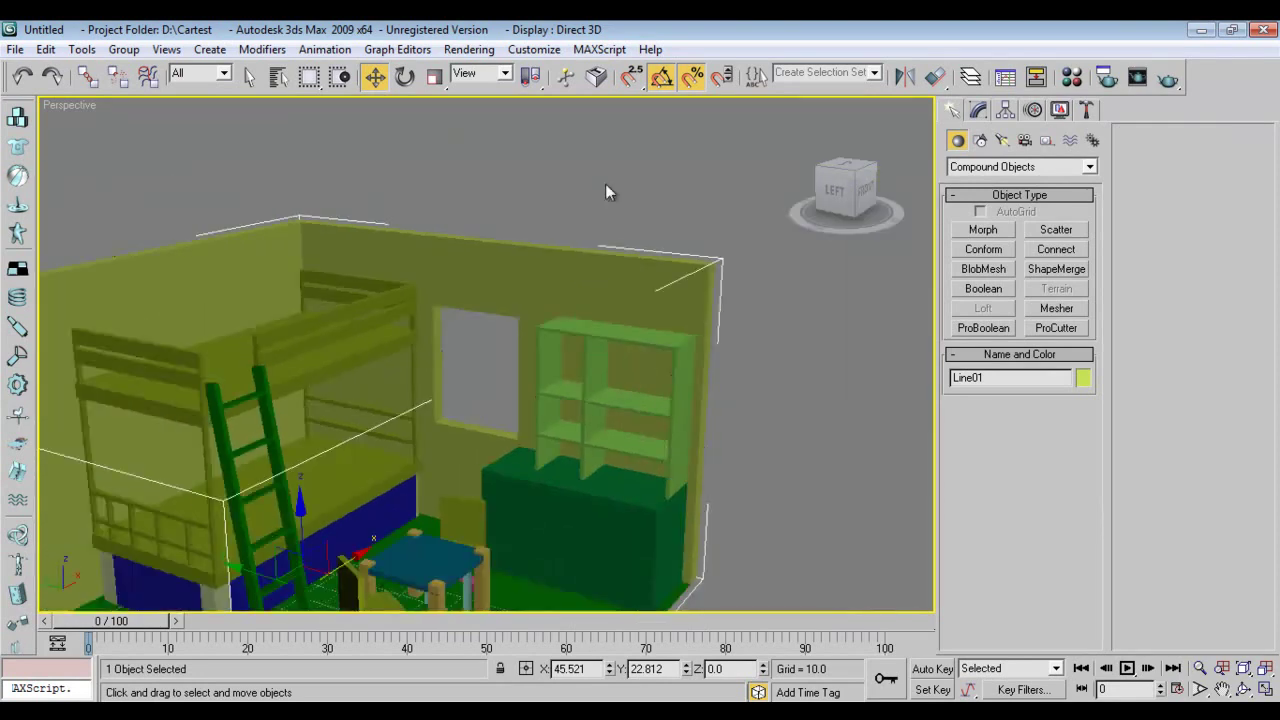
left_click(605, 183)
middle_click_drag(540, 393, 515, 395, "alt")
scroll(516, 384, "up", 4)
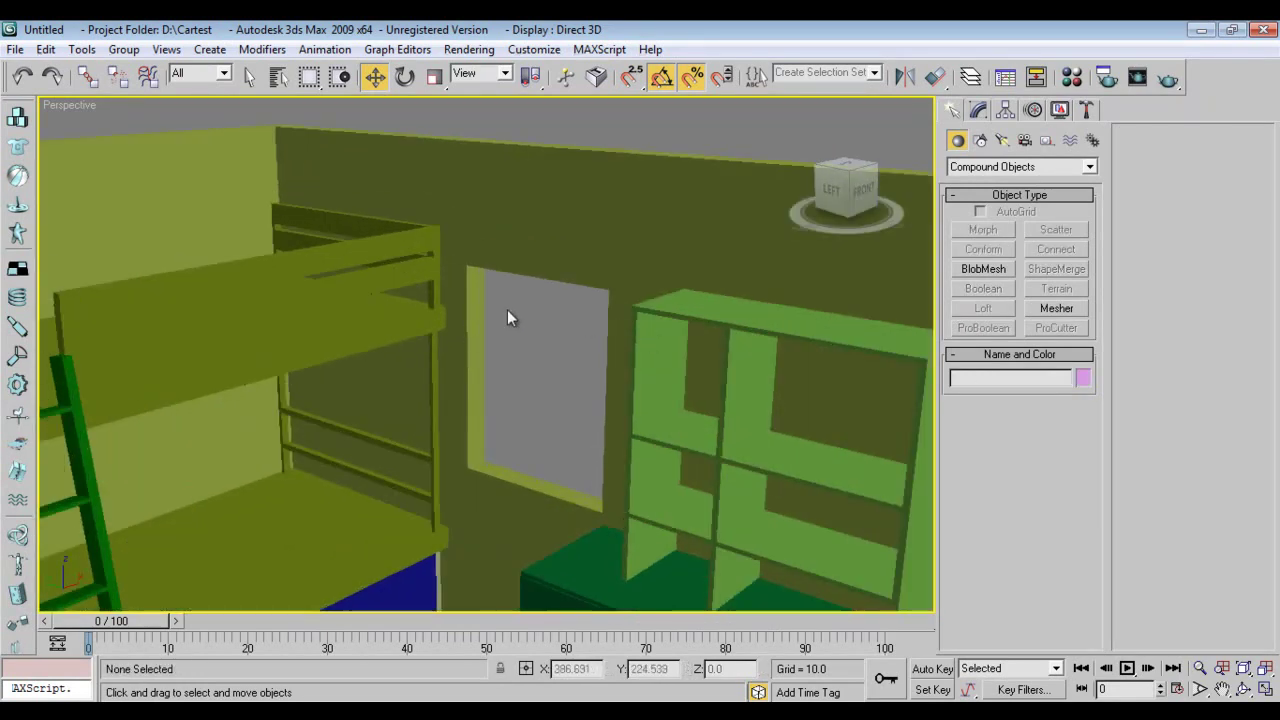
middle_click_drag(536, 333, 612, 439)
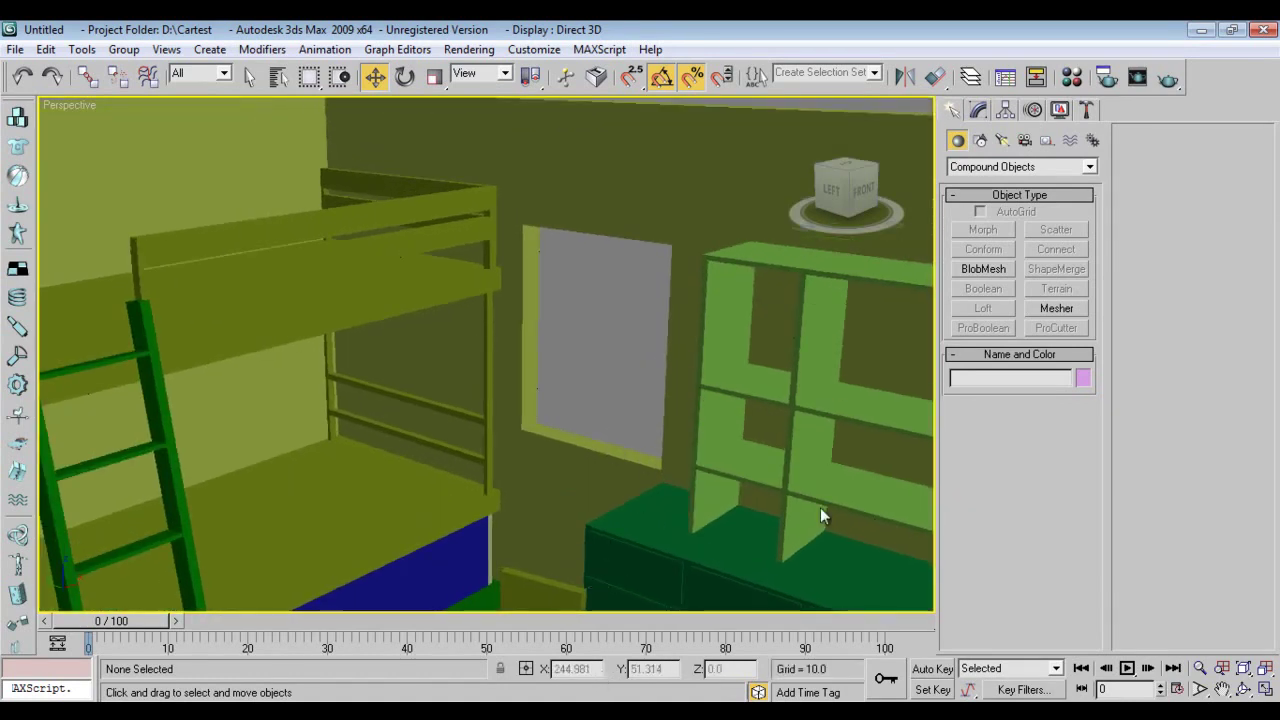
right_click(645, 402)
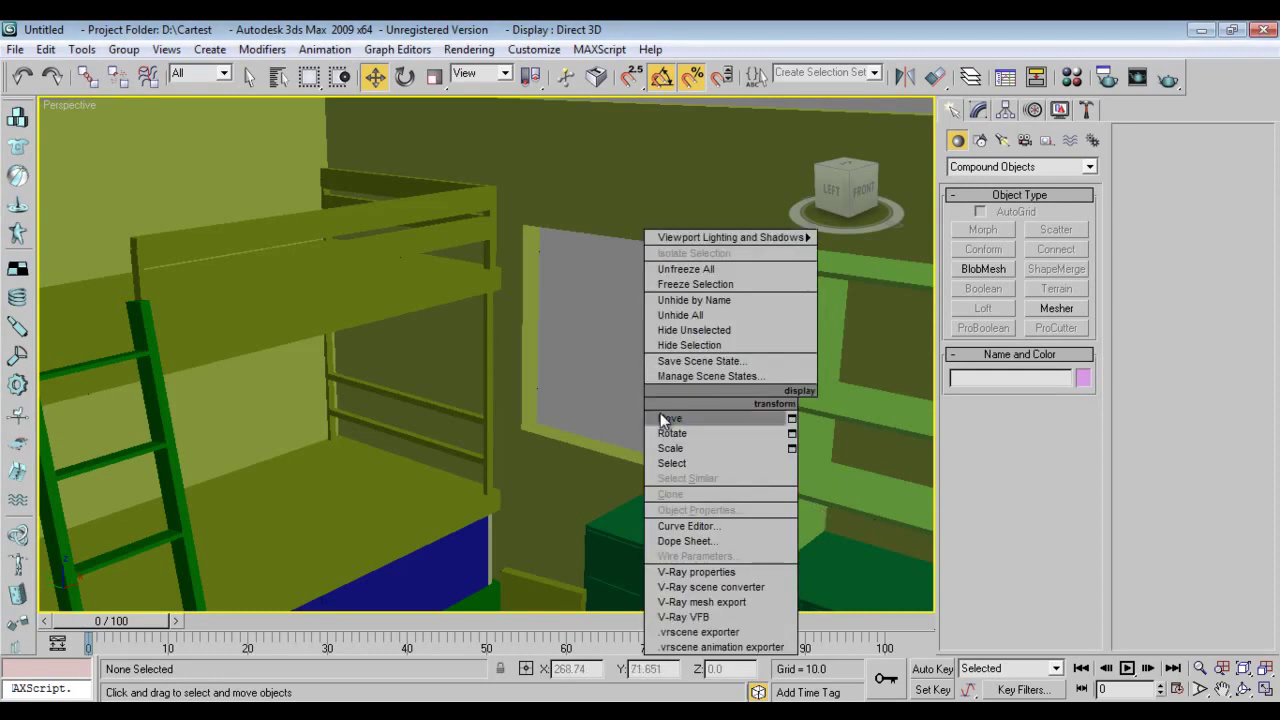
left_click(660, 414)
middle_click_drag(625, 412, 662, 355)
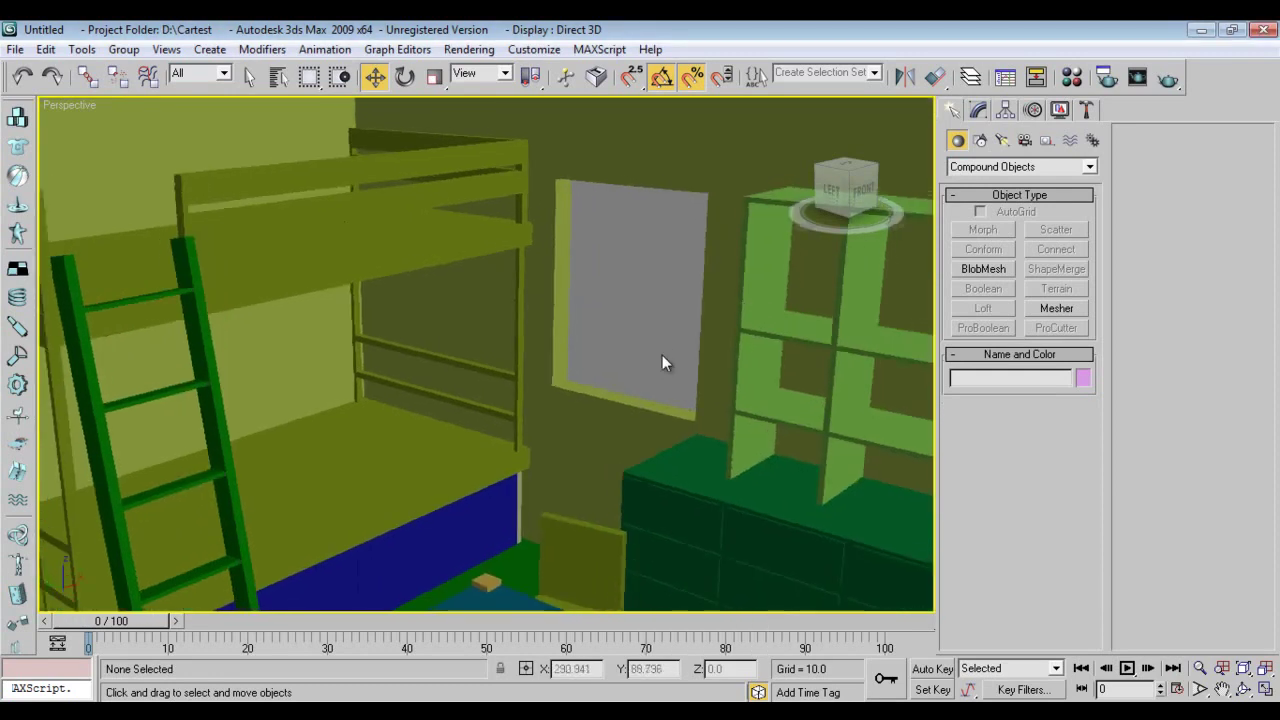
Create a thin box about 44 wide and 1.5 long in the left view and lower it onto the window opening's upper edge.
key("l")
scroll(659, 363, "up", 8)
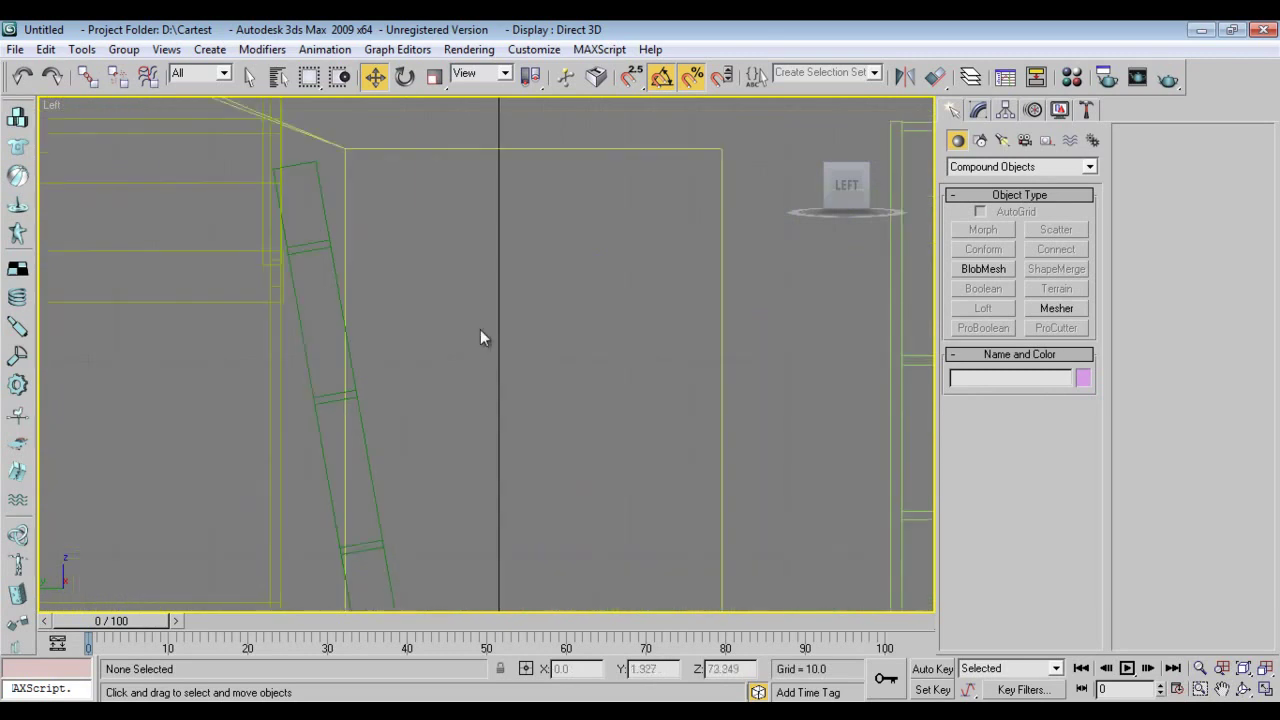
left_click(965, 167)
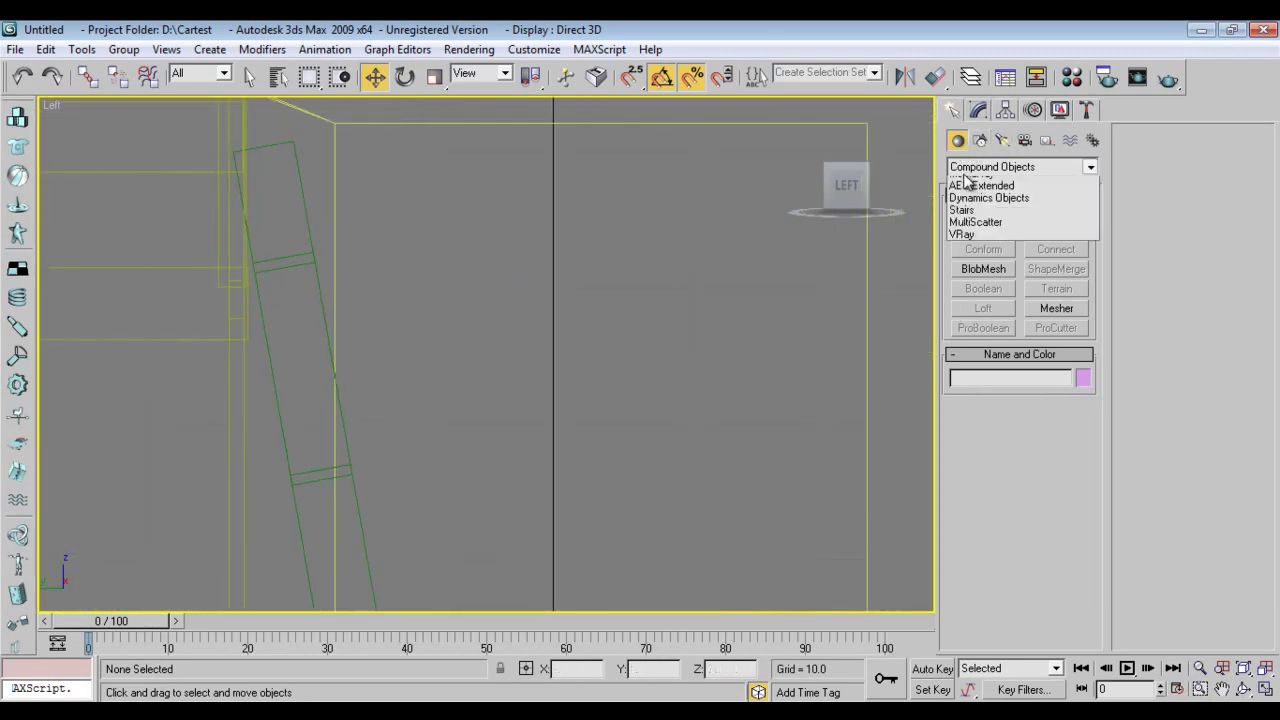
left_click(969, 185)
left_click(984, 230)
scroll(534, 406, "up", 6)
scroll(535, 405, "down", 2)
middle_click_drag(537, 400, 410, 447)
scroll(335, 412, "down", 1)
left_click_drag(213, 341, 812, 361)
key("w")
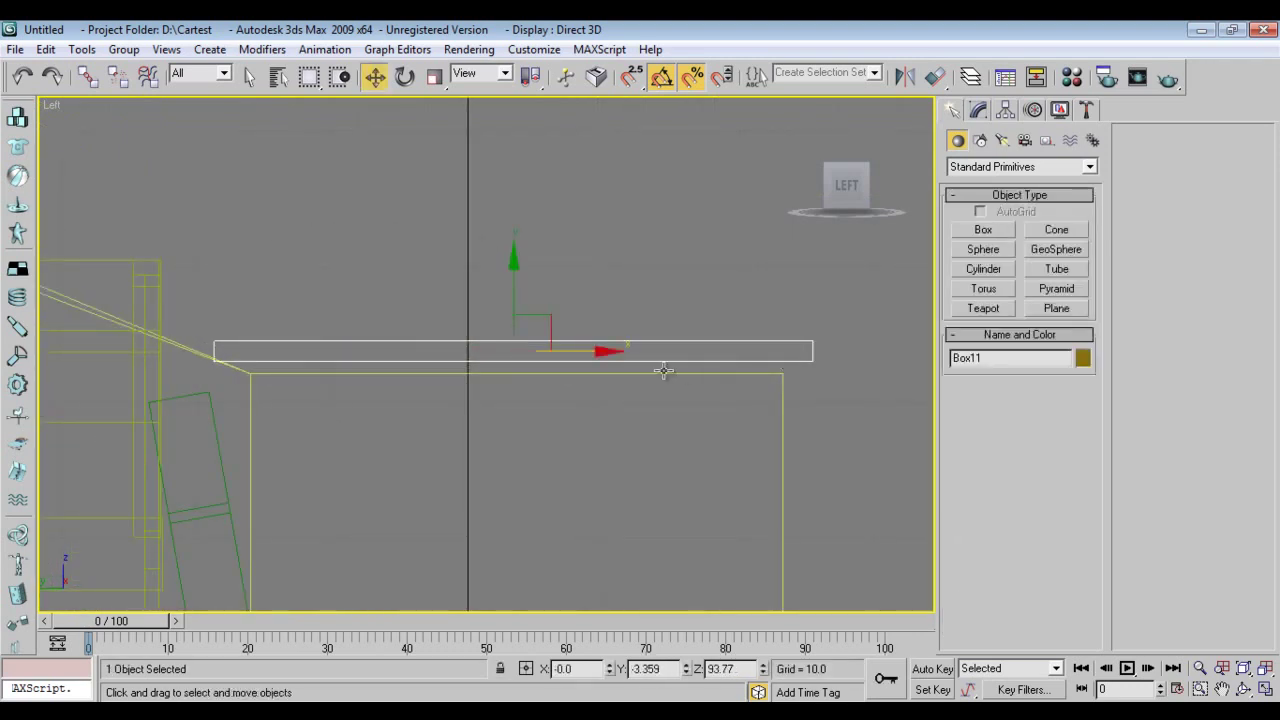
left_click_drag(514, 291, 514, 303)
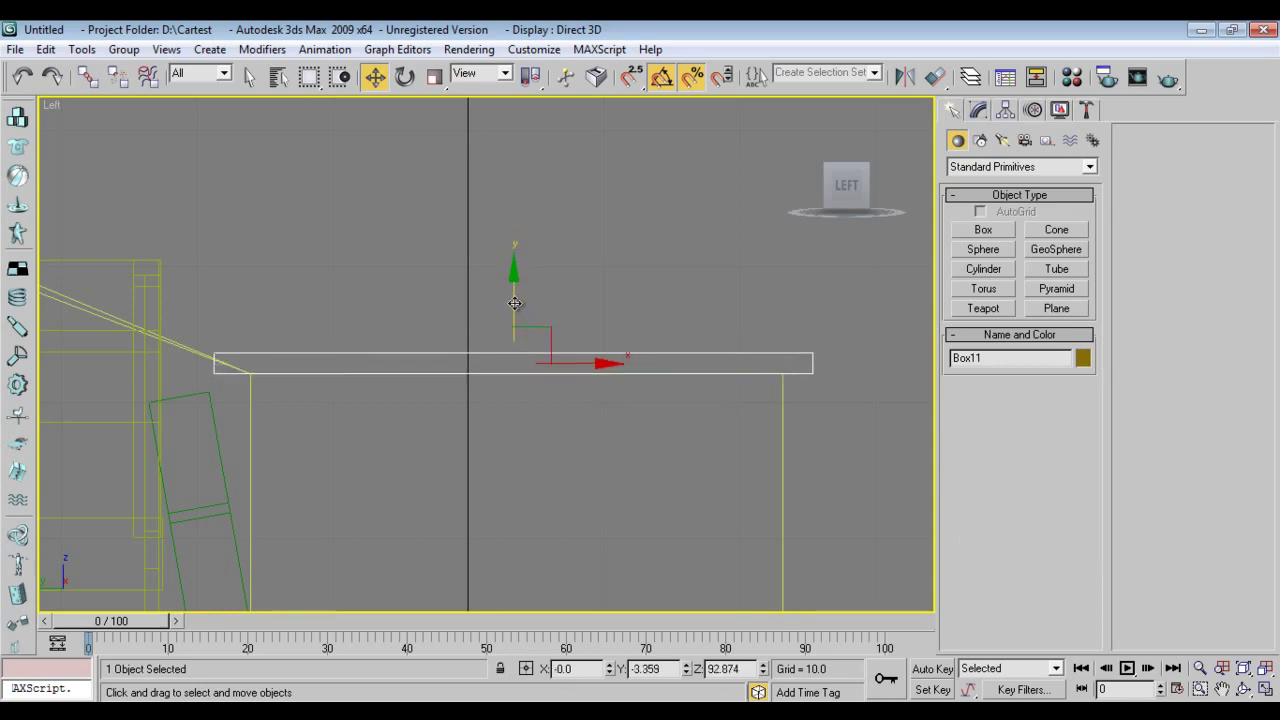
Move the bar along X to about 122, against the wall above the window, and set its length to 1.93 and width to 47.218.
key("p")
scroll(598, 412, "down", 4)
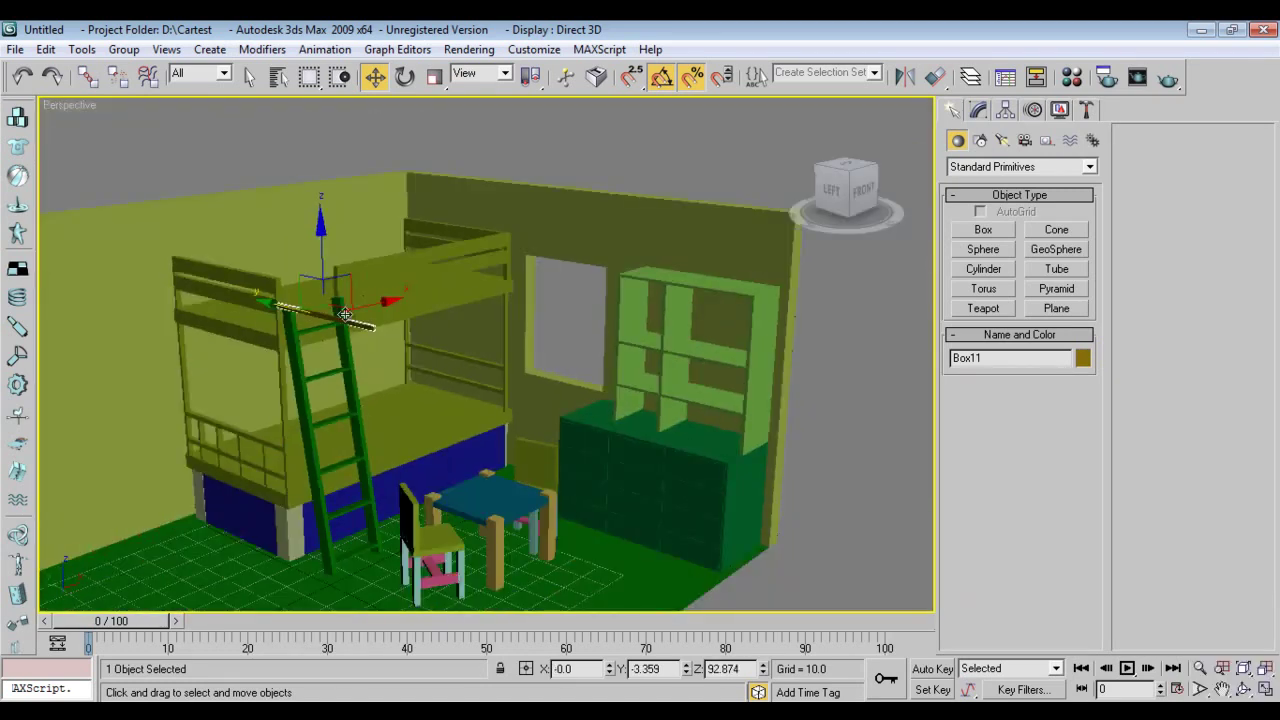
left_click_drag(372, 301, 612, 228)
key("z")
left_click_drag(536, 334, 526, 337)
left_click(978, 110)
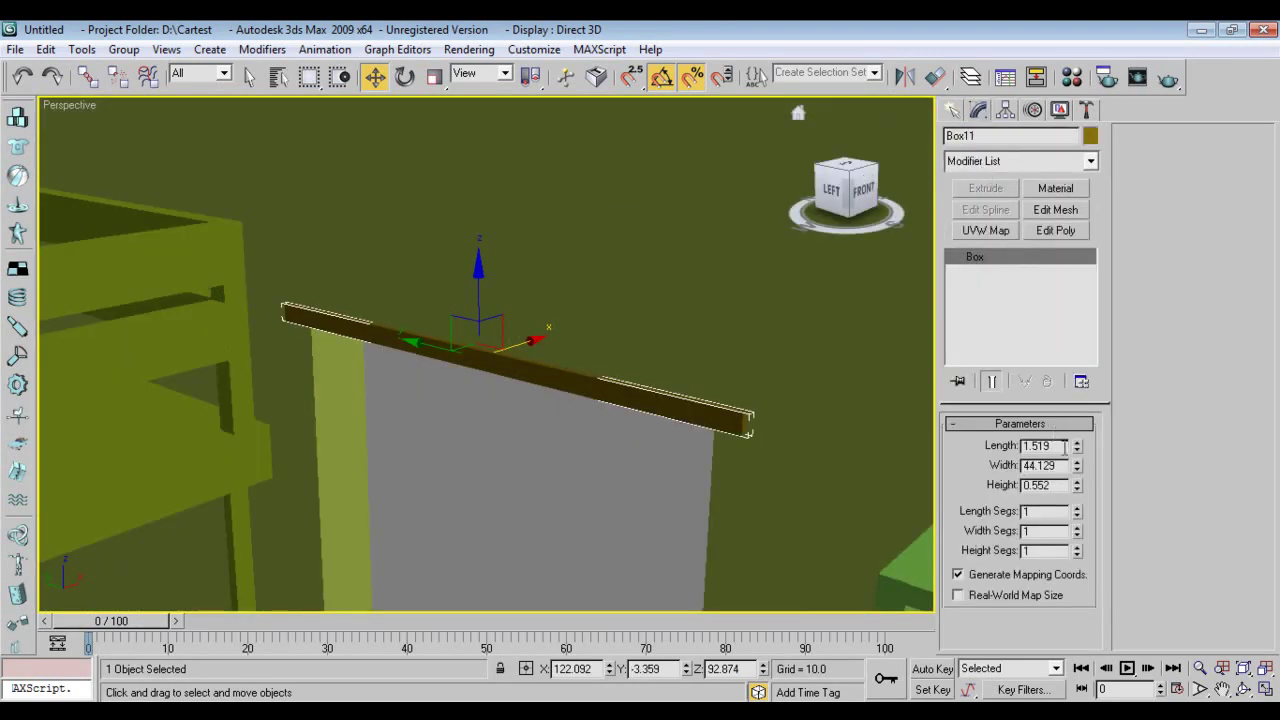
left_click_drag(1078, 472, 1080, 428)
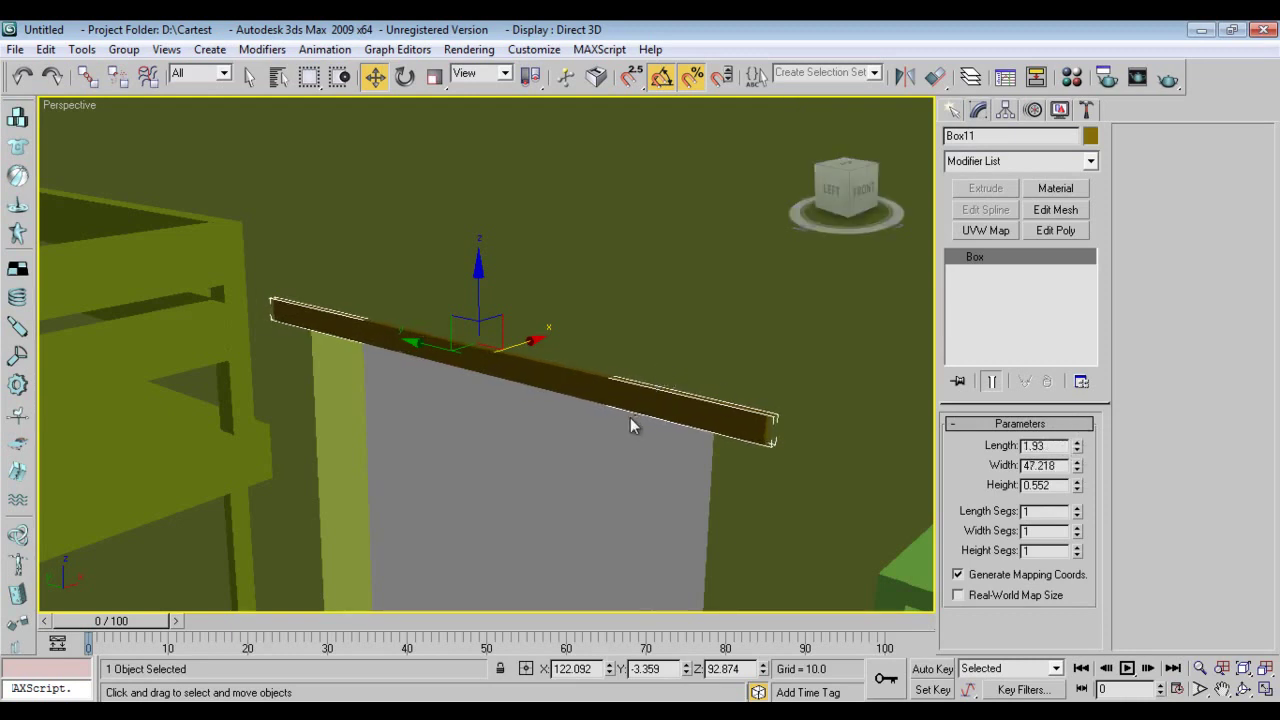
Copy the header bar straight down so that the duplicate sits directly beneath it.
key("l")
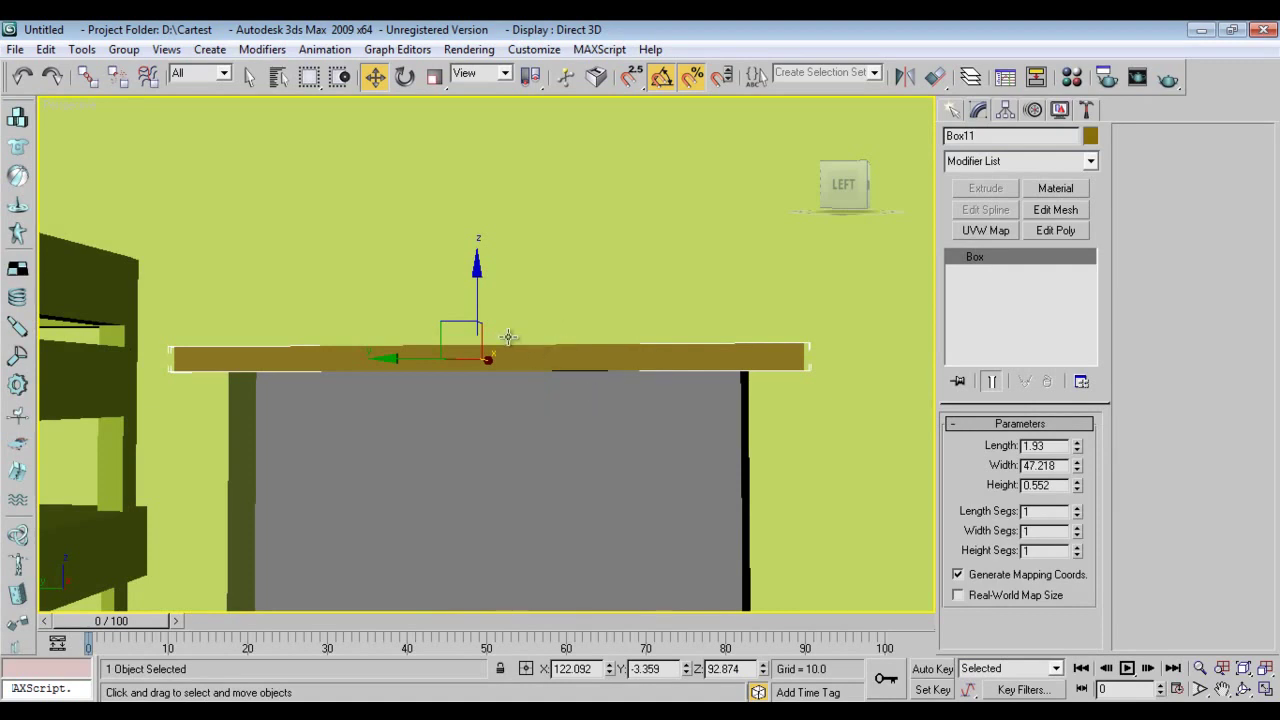
left_click_drag(475, 268, 477, 294, "shift")
left_click(630, 449)
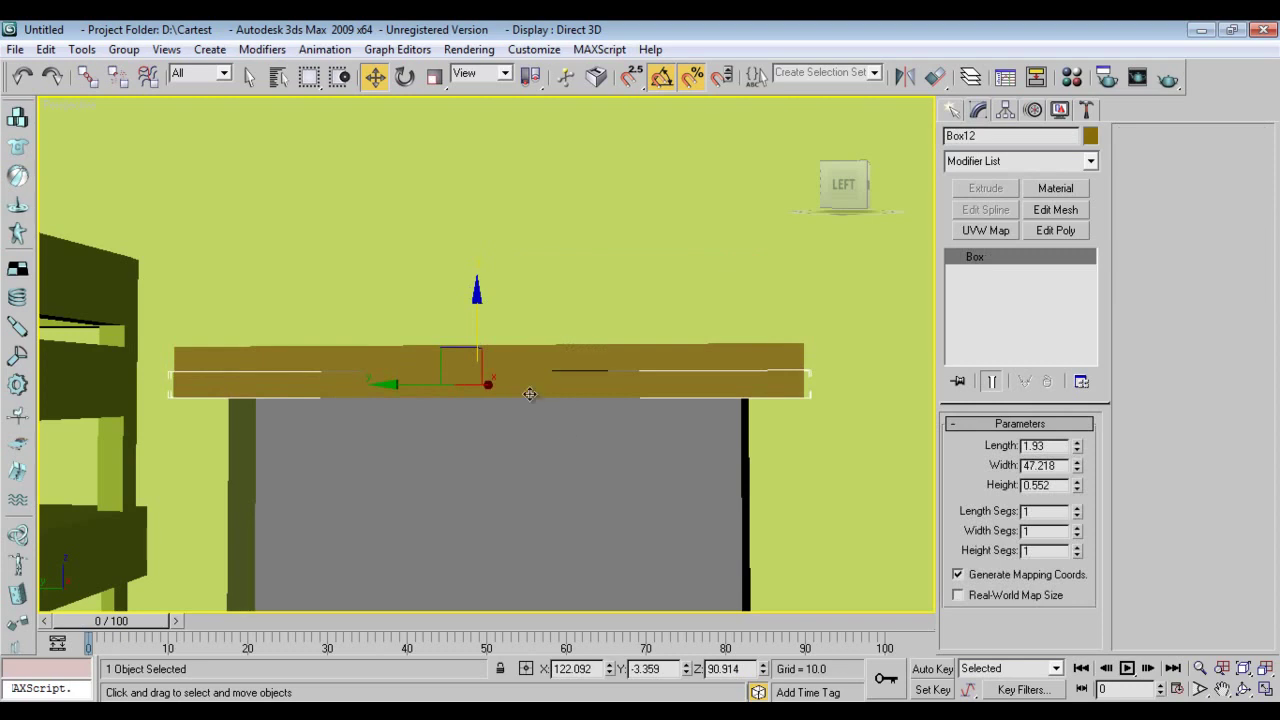
Thin the lower copy into a blind slat with a length of 1.081 and a height of 0.082.
middle_click_drag(570, 410, 492, 426, "alt")
scroll(488, 423, "up", 3)
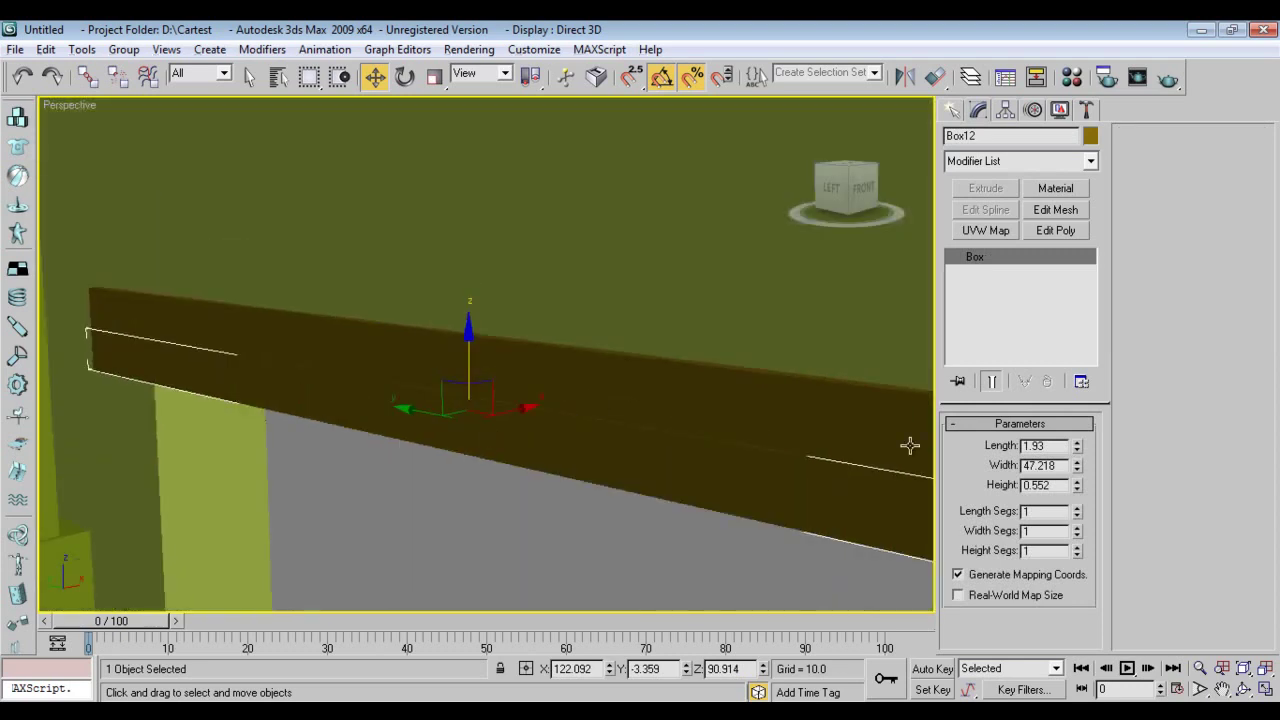
middle_click_drag(746, 485, 323, 447)
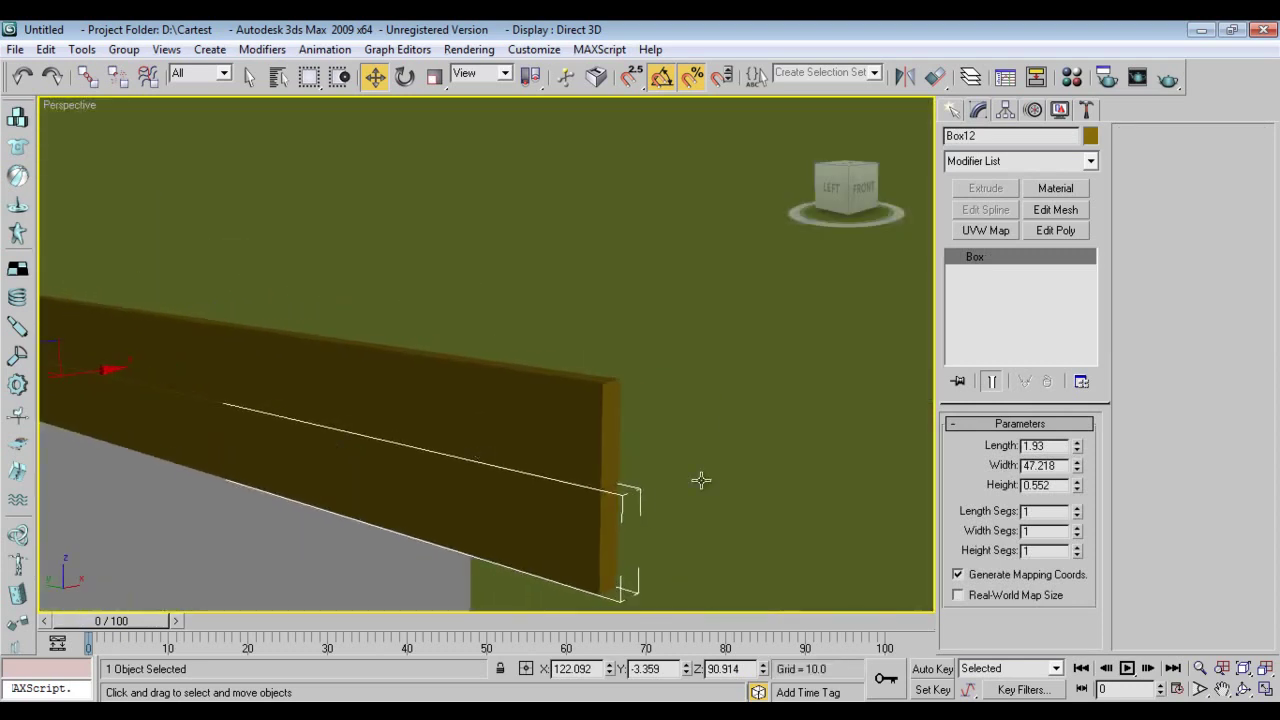
left_click_drag(1077, 486, 1075, 527)
left_click(1077, 469)
left_click_drag(1077, 467, 1072, 484)
middle_click_drag(767, 495, 477, 349)
Tilt the slat by 35 degrees about the Y axis.
key("e")
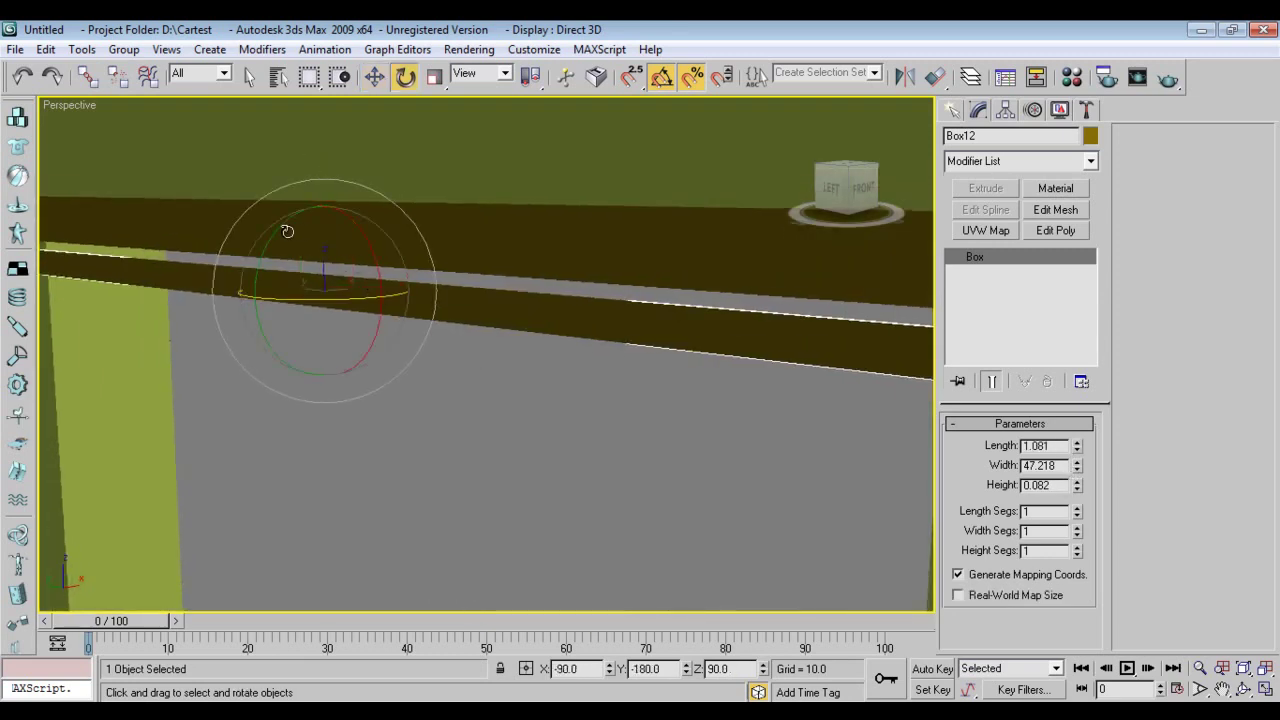
left_click_drag(287, 231, 306, 207)
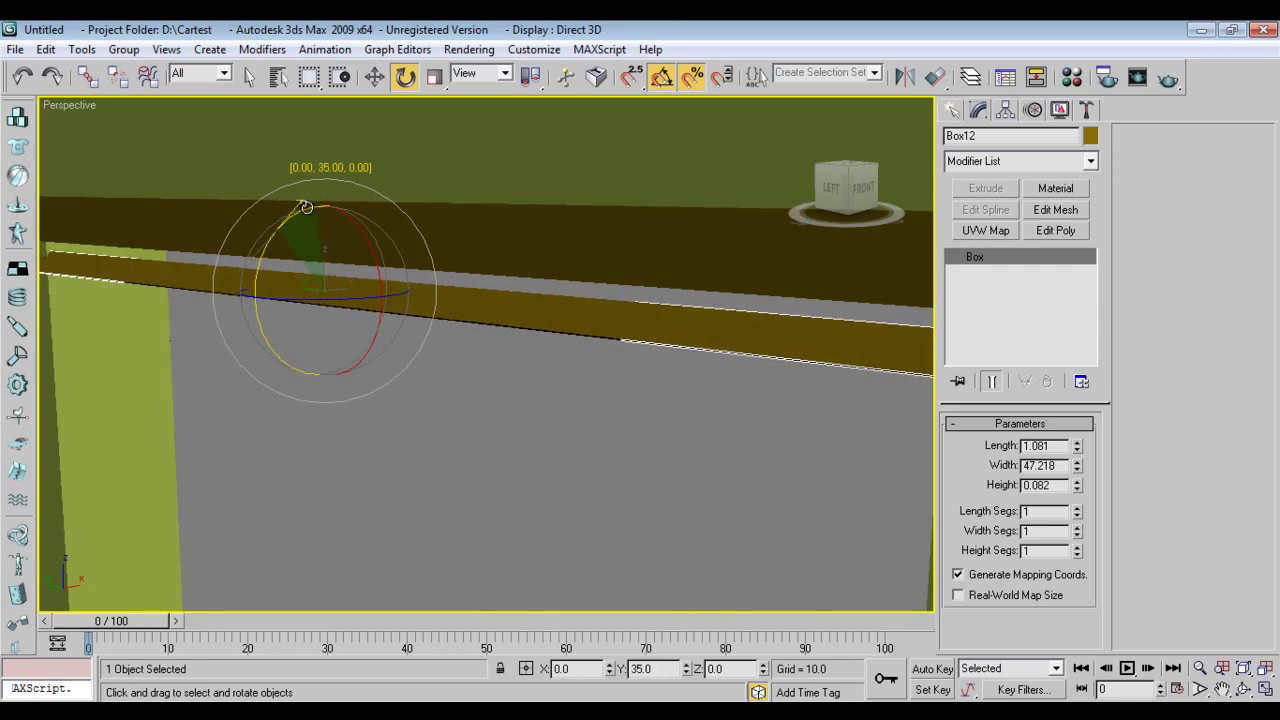
right_click(306, 207)
key("w")
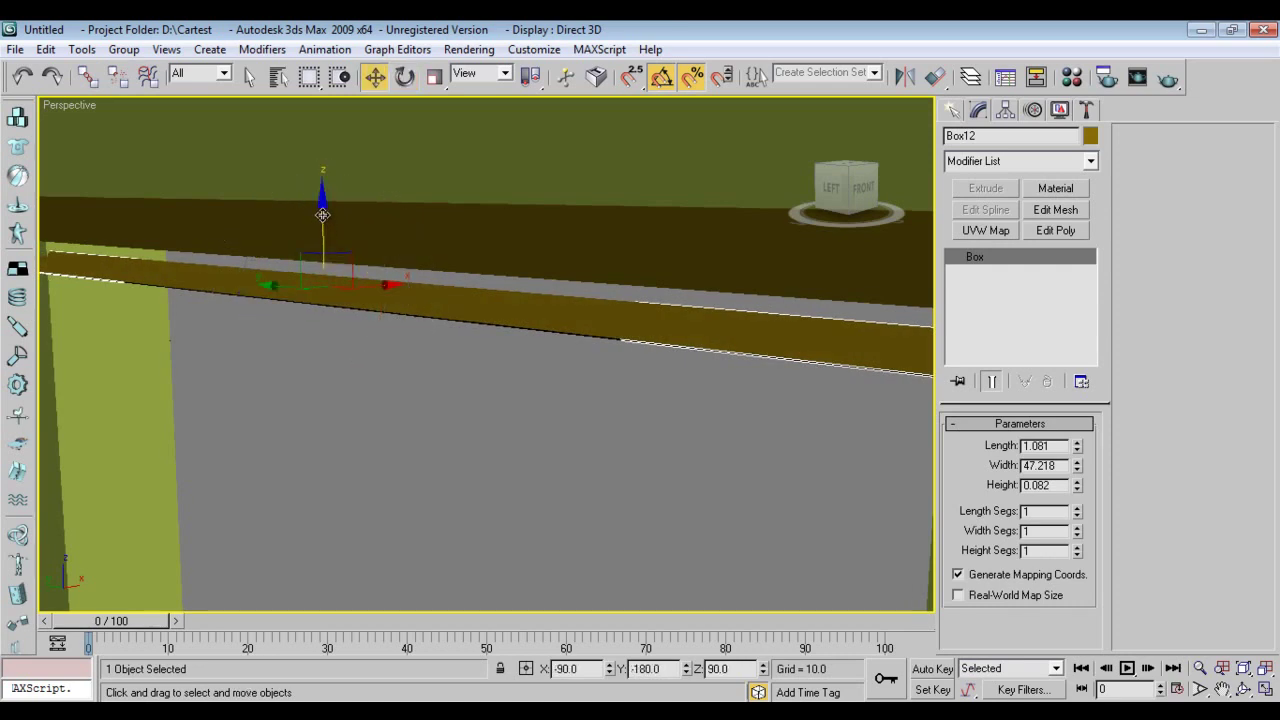
Clone the slat downward along Z as 25 instances spaced about 1.06 apart to form the window blind.
left_click_drag(322, 214, 324, 251, "shift")
left_click(542, 331)
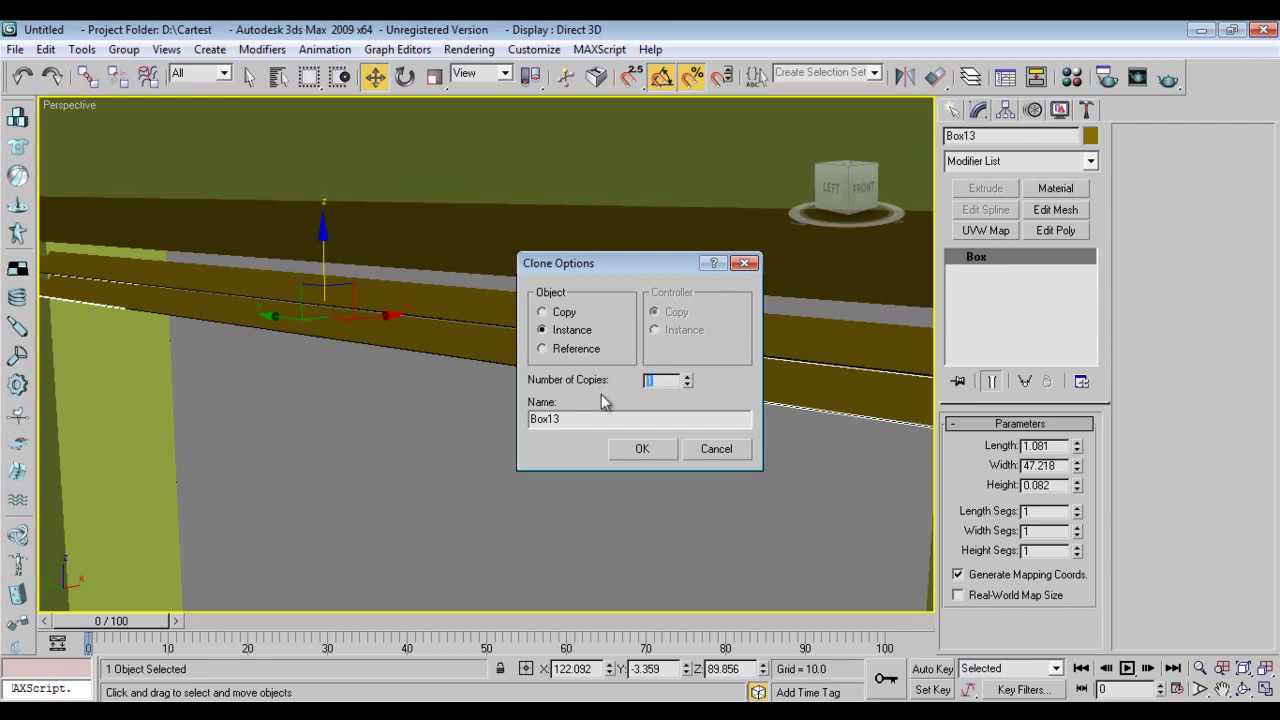
type("24")
left_click(644, 451)
scroll(645, 453, "down", 6)
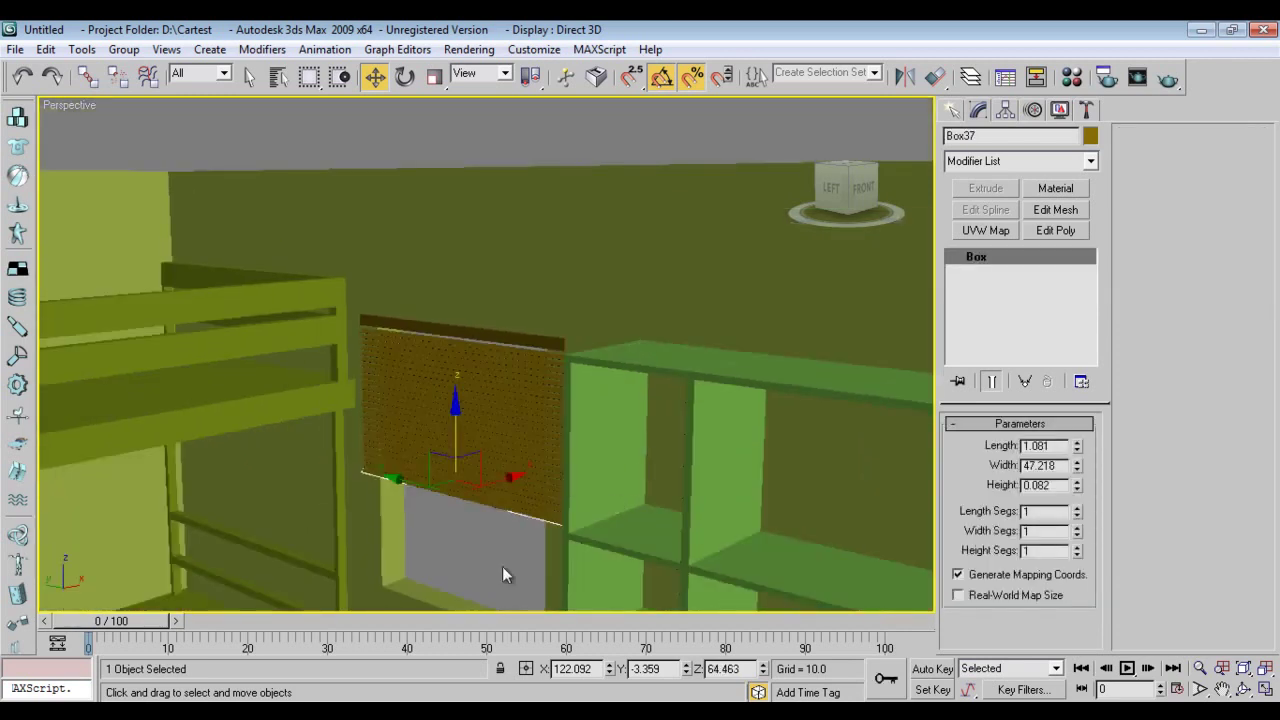
Clone the topmost slat upward to Z of about 91.76 to fill the gap beneath the header bar.
scroll(510, 566, "up", 5)
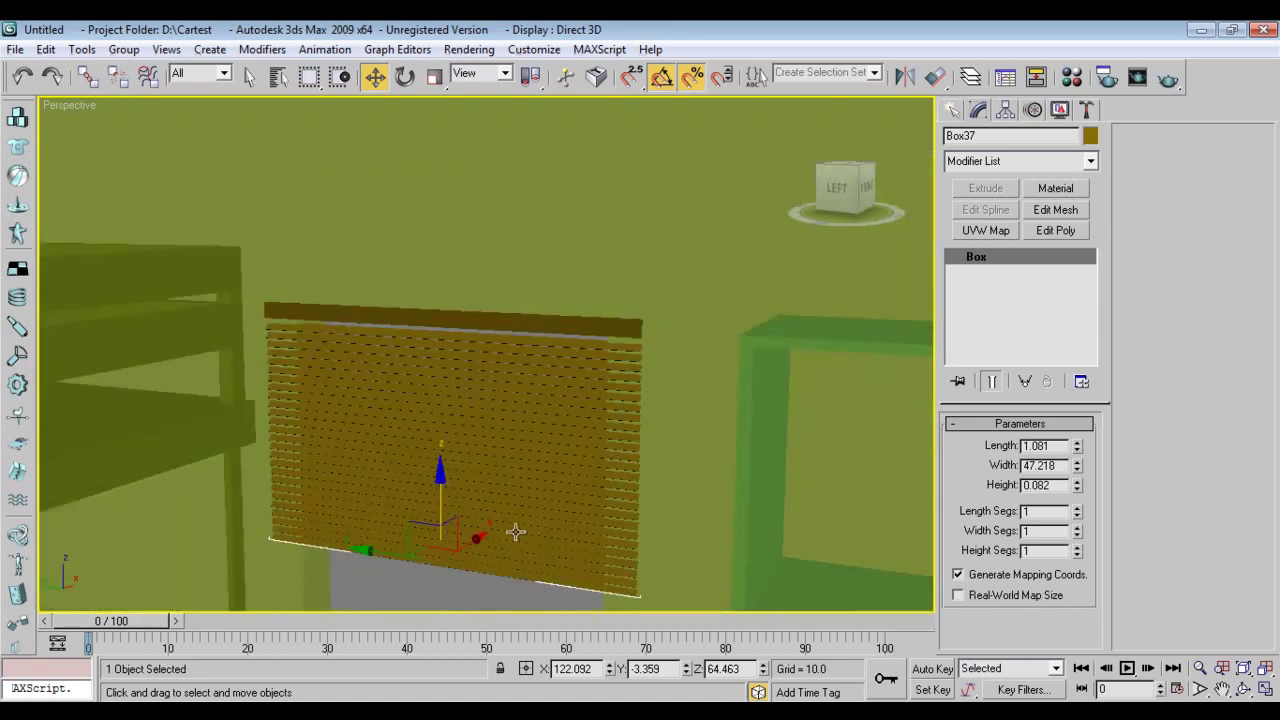
middle_click_drag(540, 534, 567, 520, "alt")
scroll(447, 369, "up", 4)
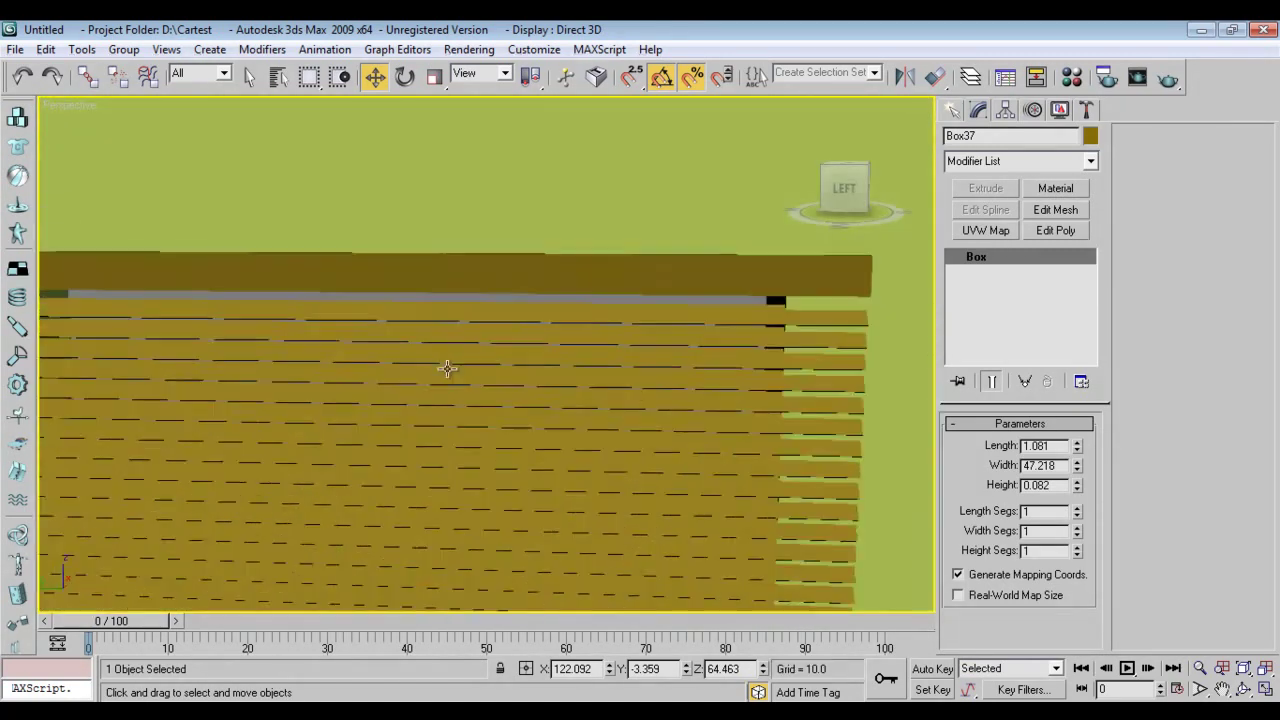
middle_click_drag(447, 369, 500, 404)
left_click(425, 349)
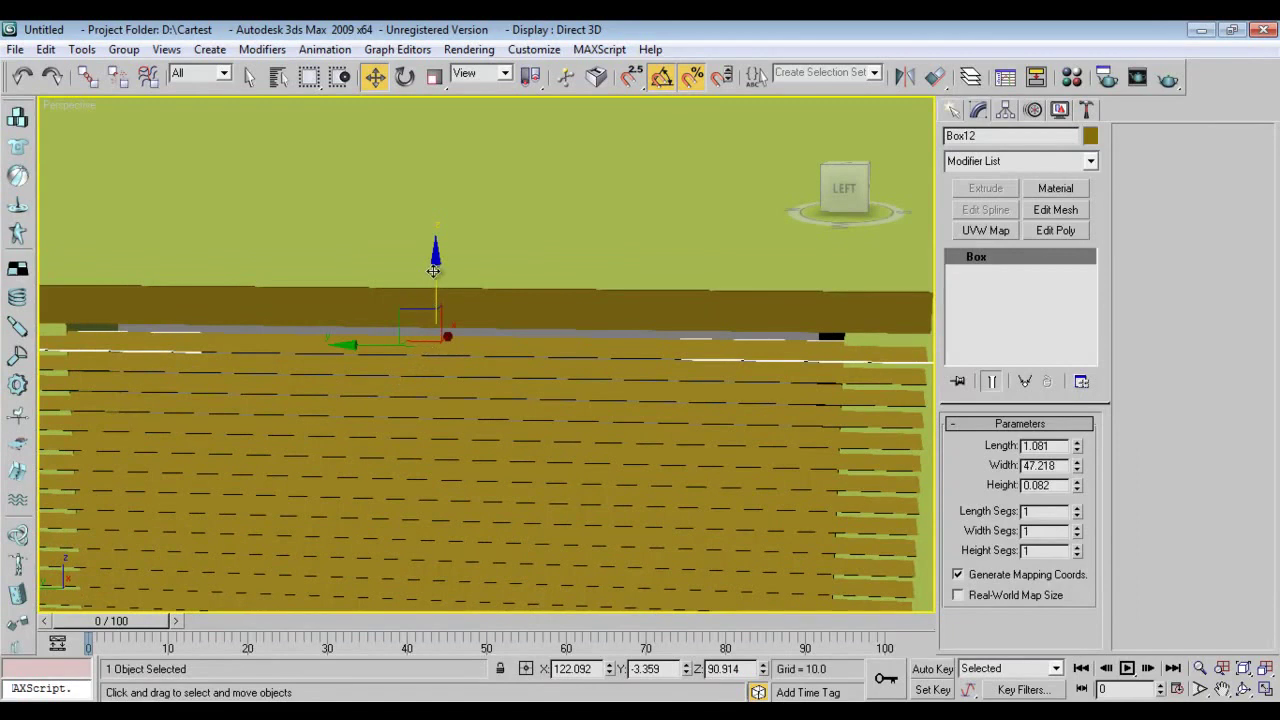
left_click_drag(433, 270, 433, 247, "shift")
left_click(633, 447)
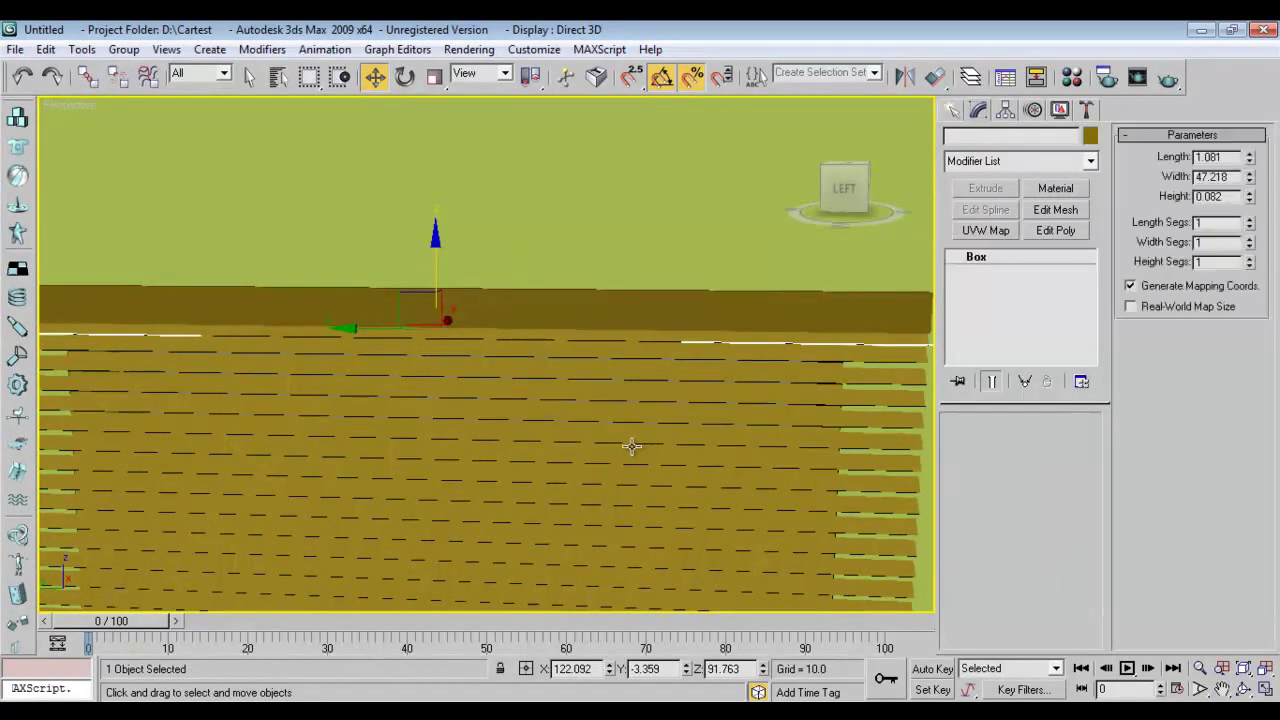
Examine the blind over the window from several angles in shaded and wireframe display.
scroll(634, 449, "down", 5)
middle_click_drag(630, 500, 618, 418, "alt")
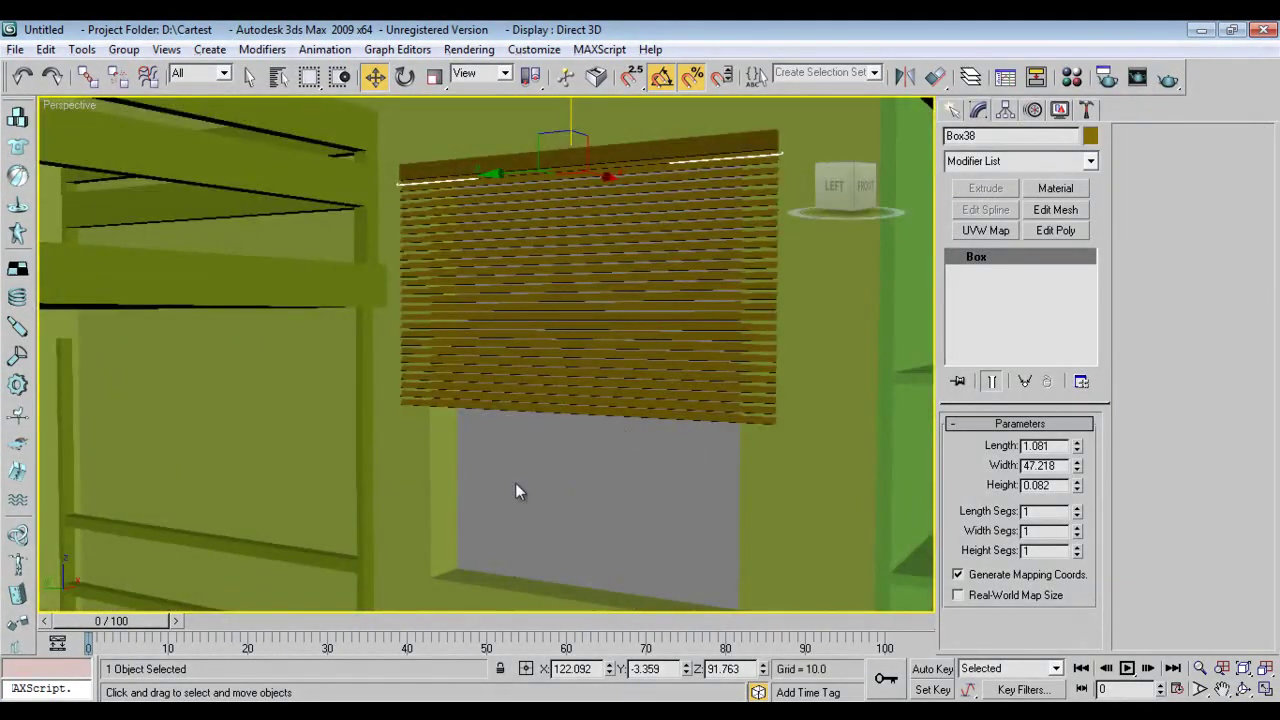
middle_click_drag(515, 491, 534, 492, "alt")
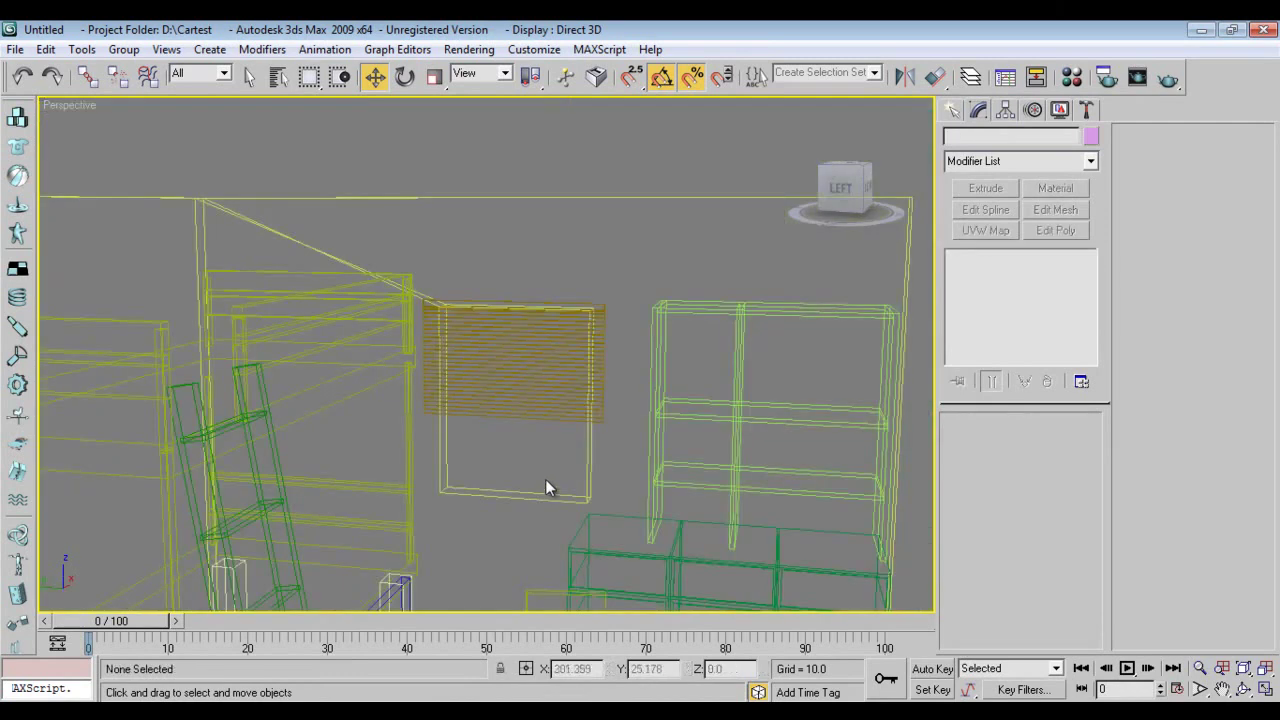
scroll(530, 472, "up", 3)
middle_click_drag(523, 469, 531, 493, "alt")
scroll(531, 492, "up", 3)
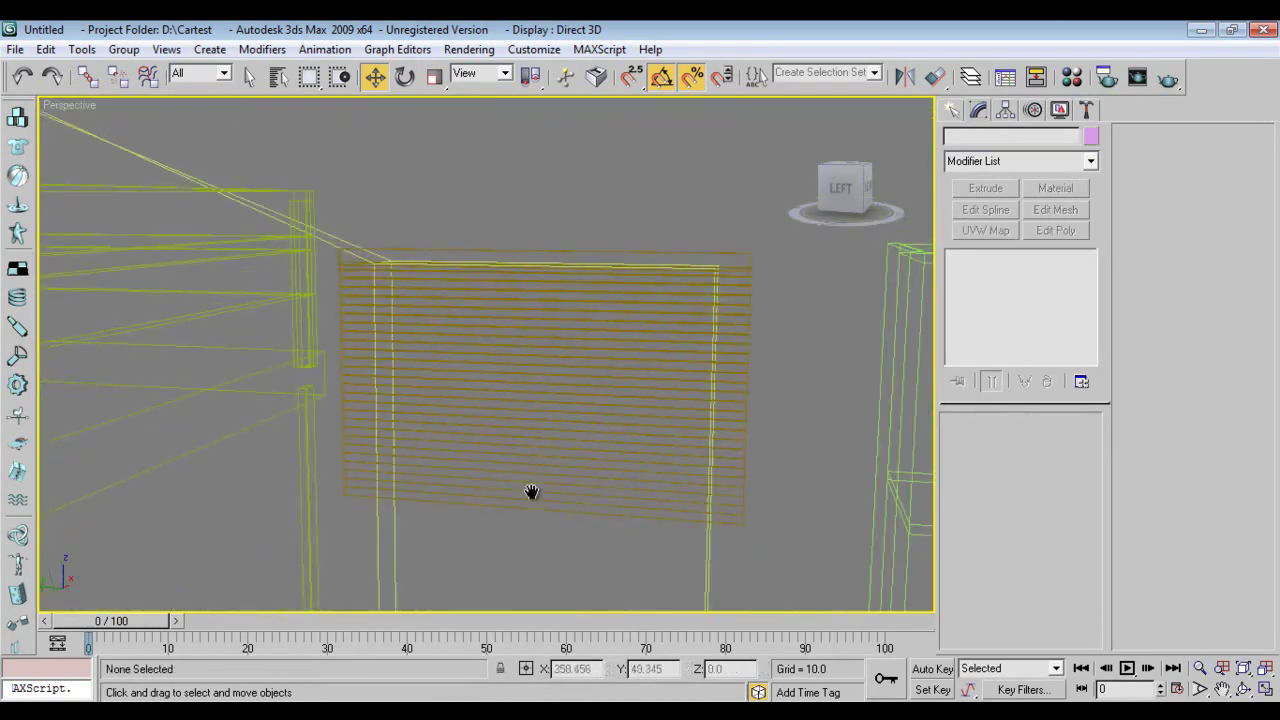
key("F3")
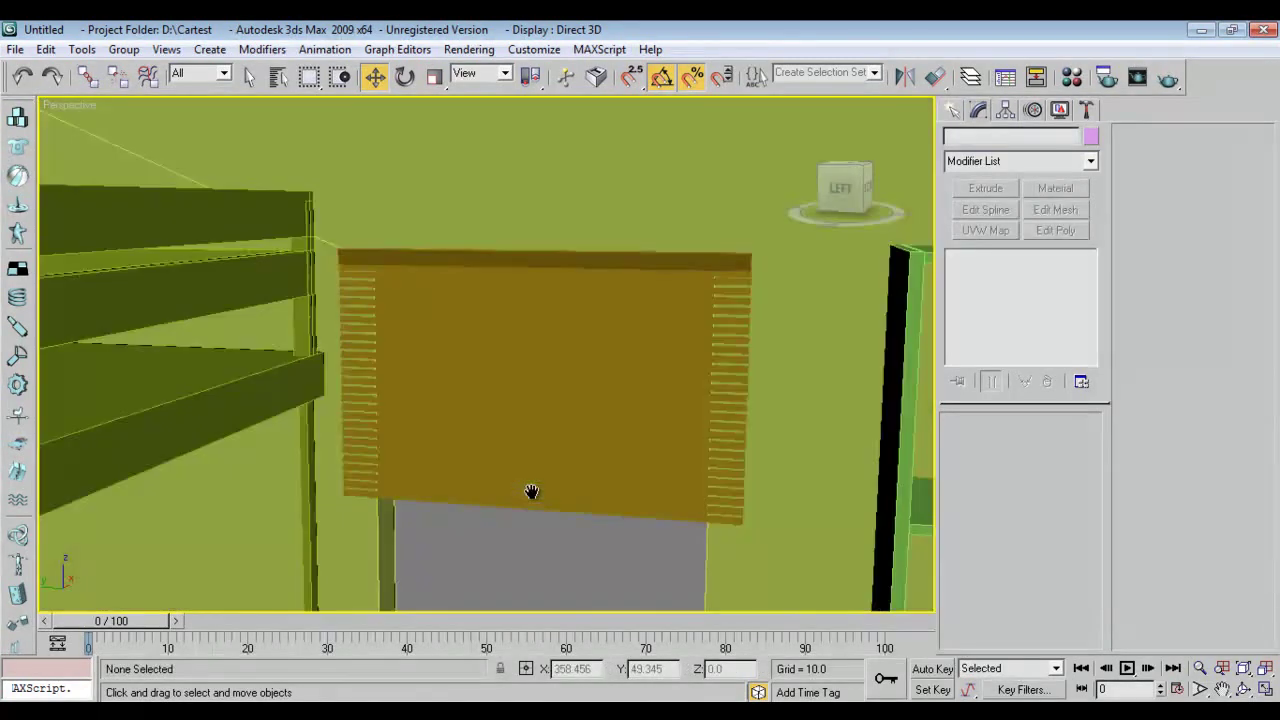
key("F3")
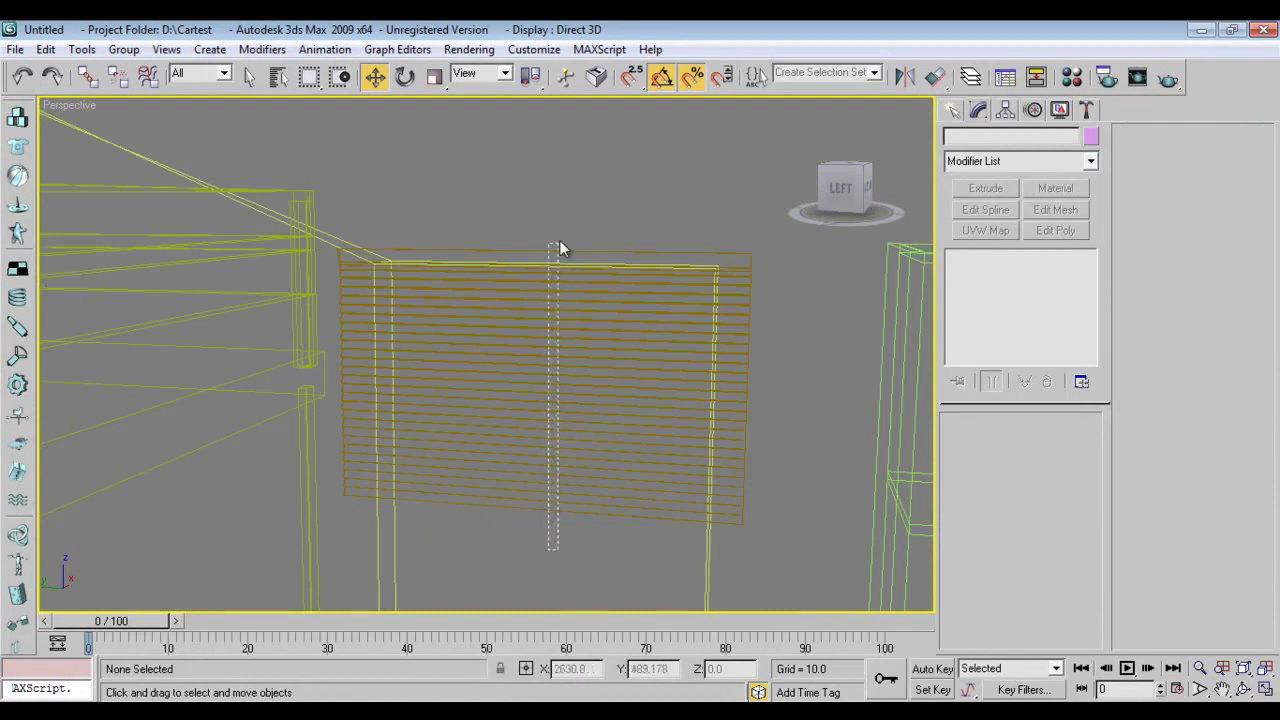
Select the header bar and all the slats and group them as Hor_blinds.
left_click(605, 453)
left_click_drag(638, 540, 749, 578, "alt")
left_click(124, 49)
left_click(148, 71)
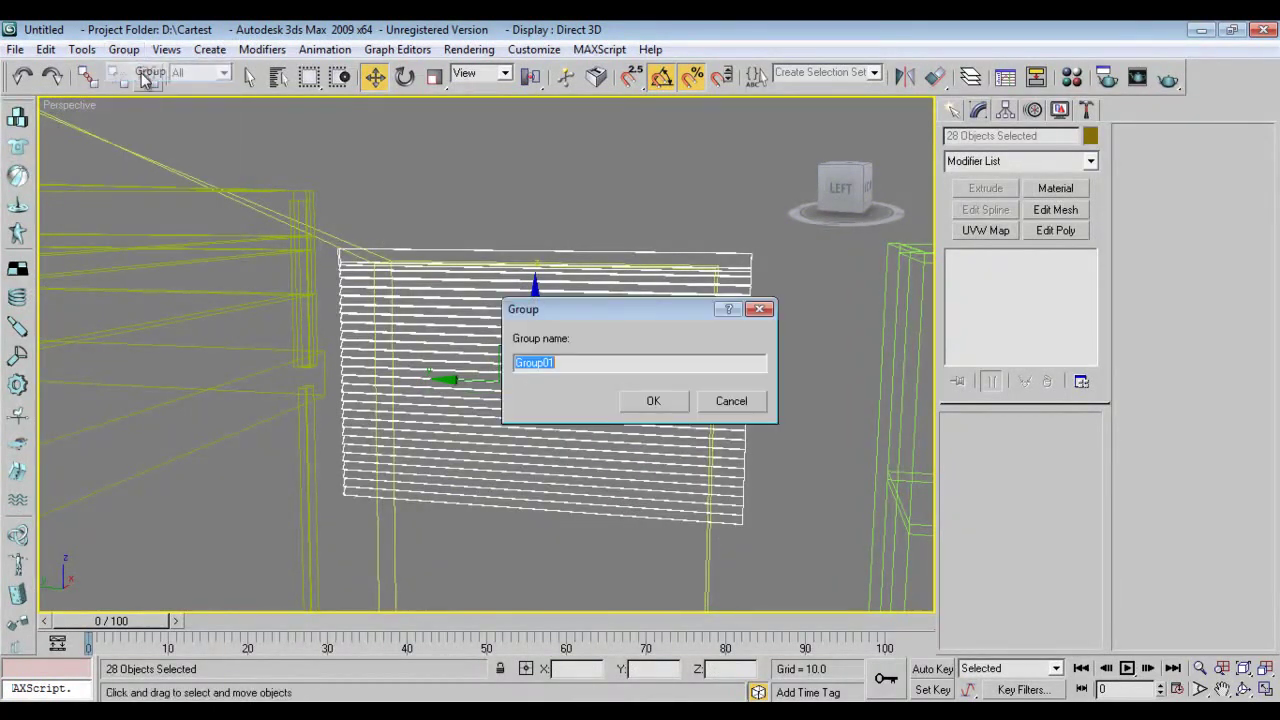
type("Hor_blinds")
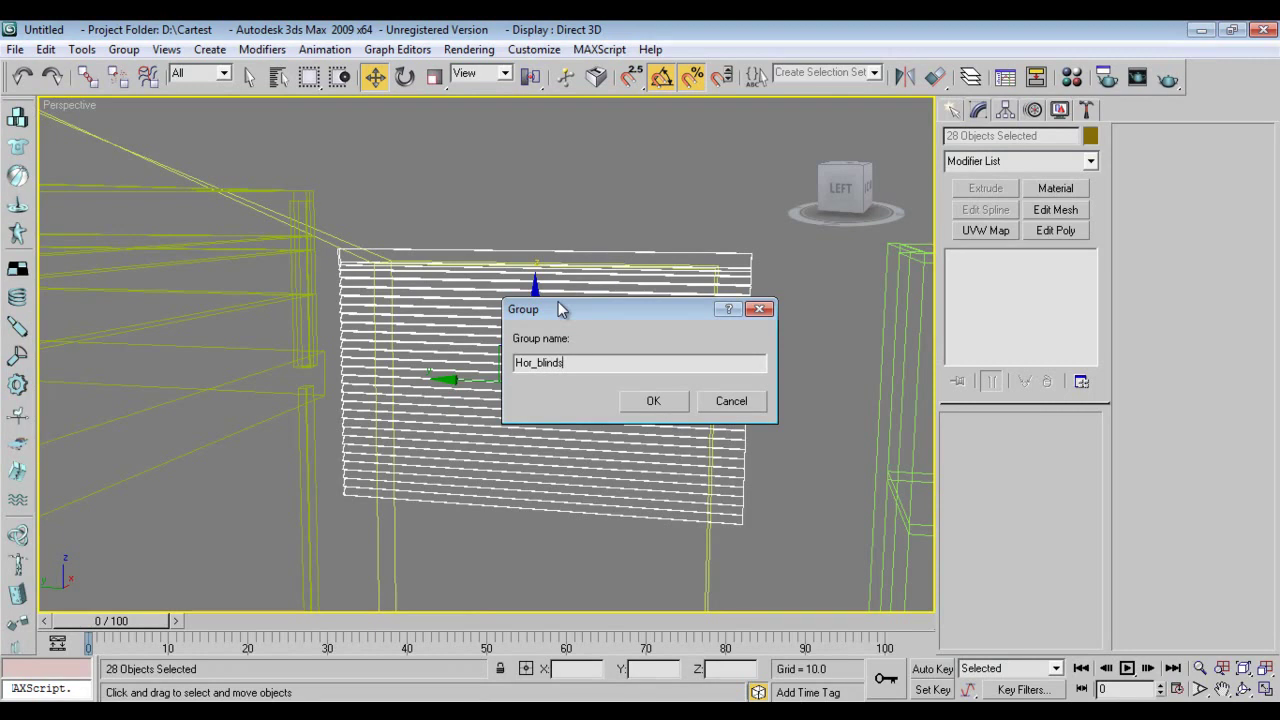
key("Return")
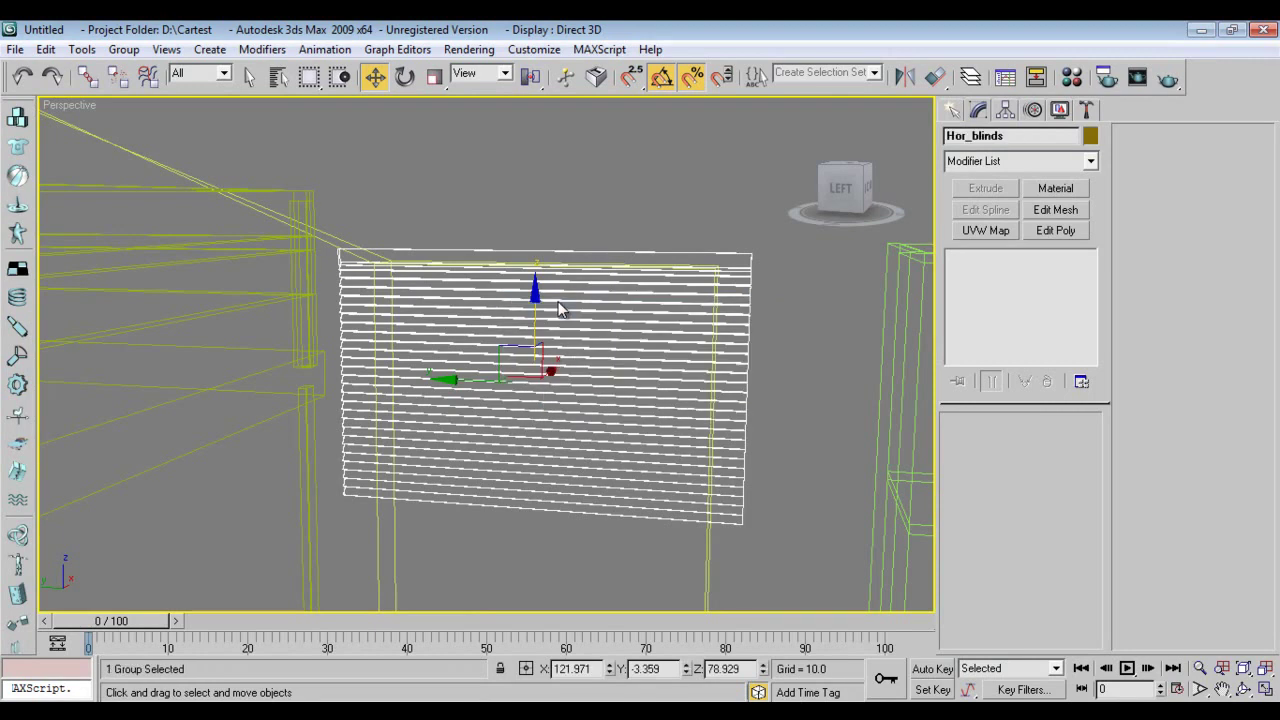
Return the view to shaded display and hide the blinds group to expose the window opening.
key("F3")
right_click(558, 304)
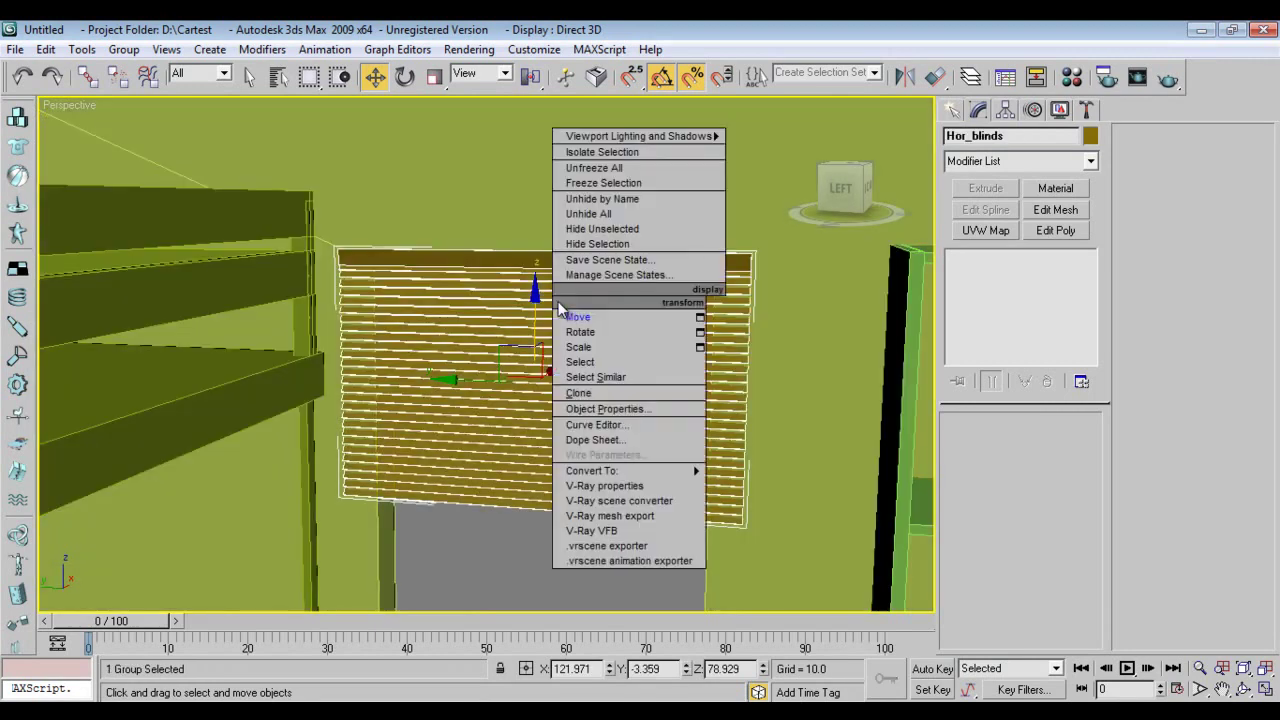
left_click(612, 245)
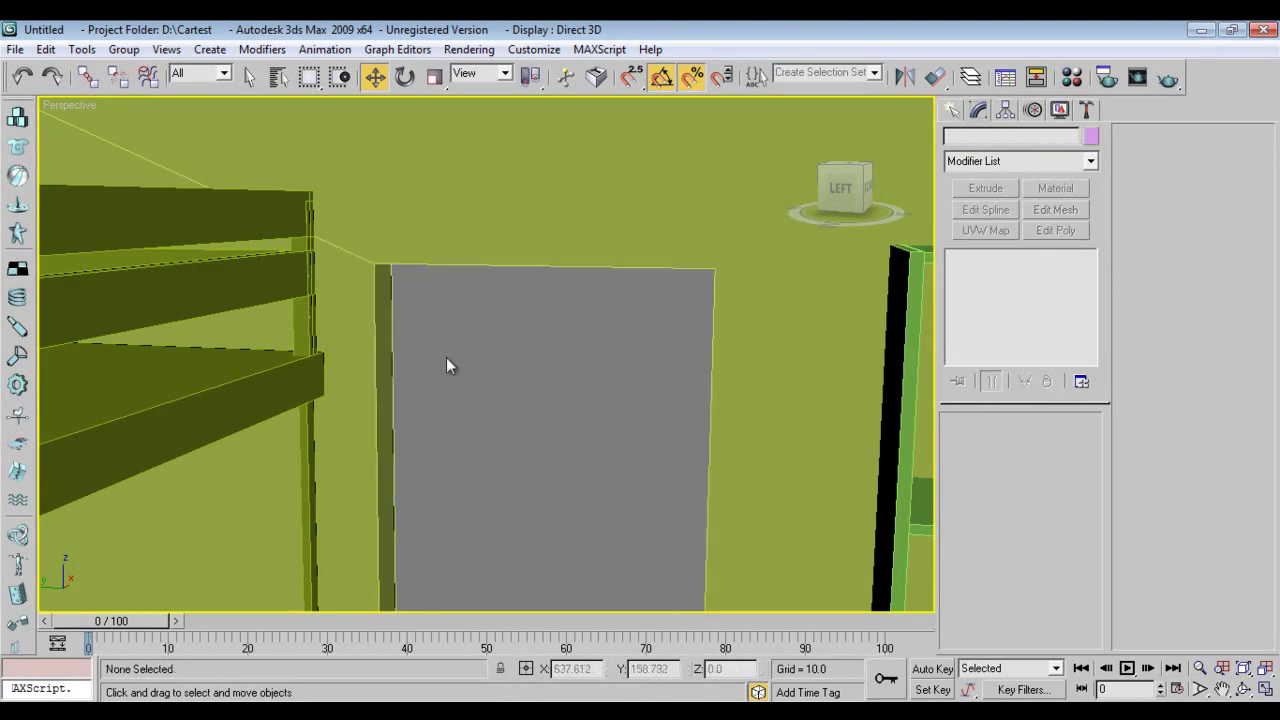
Trace a closed four-corner line around the window opening in the Left view, snapping to the opening's corners.
left_click(383, 345)
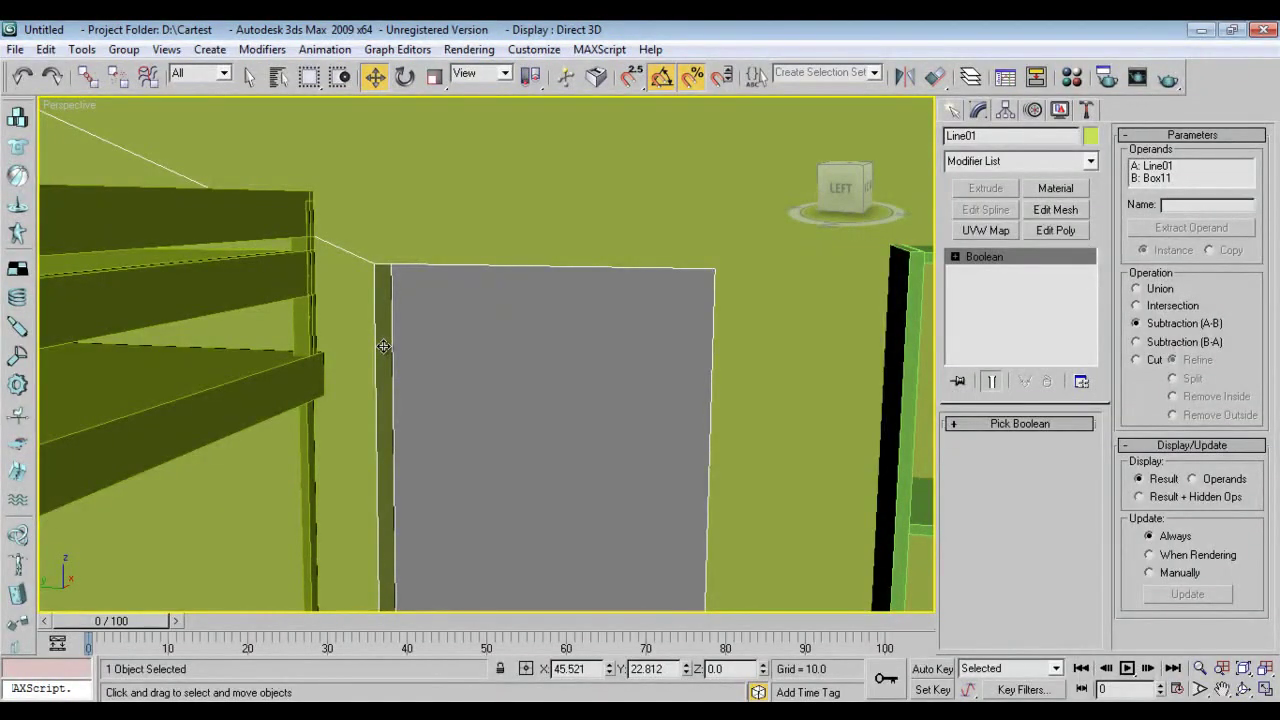
key("l")
scroll(494, 441, "down", 3)
middle_click_drag(494, 445, 506, 305)
left_click(958, 106)
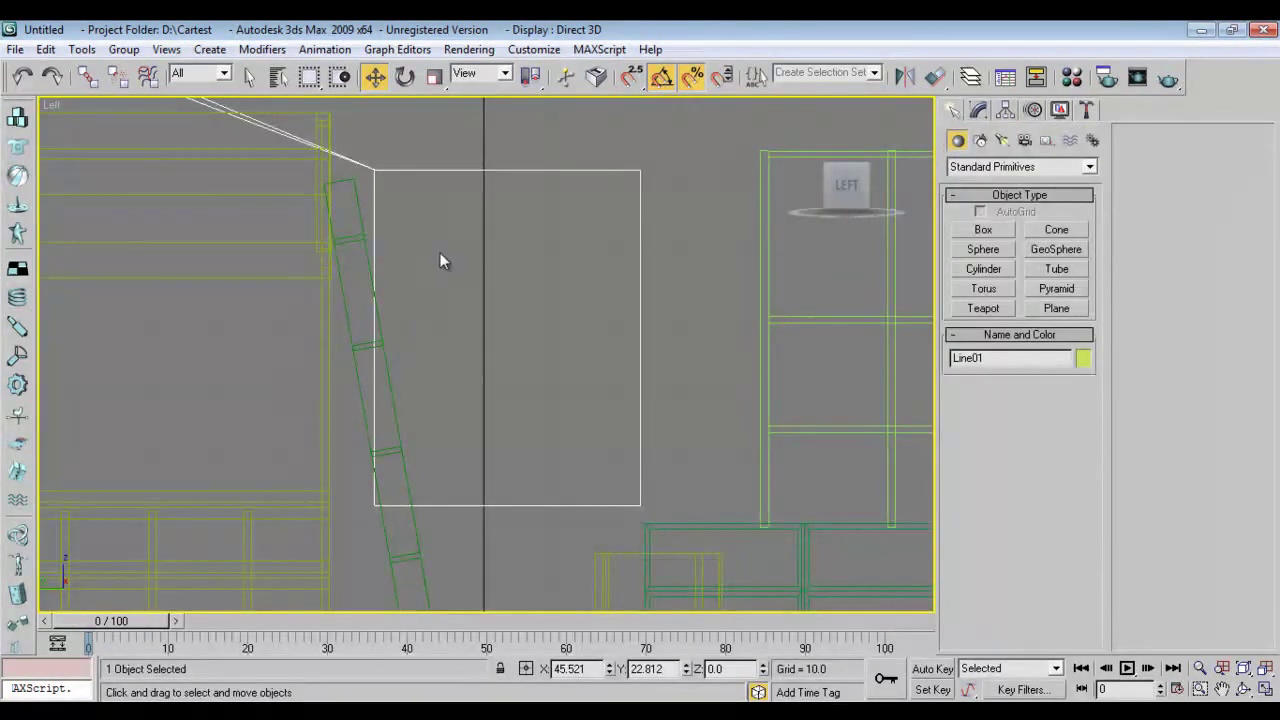
middle_click_drag(440, 260, 428, 286)
left_click(980, 141)
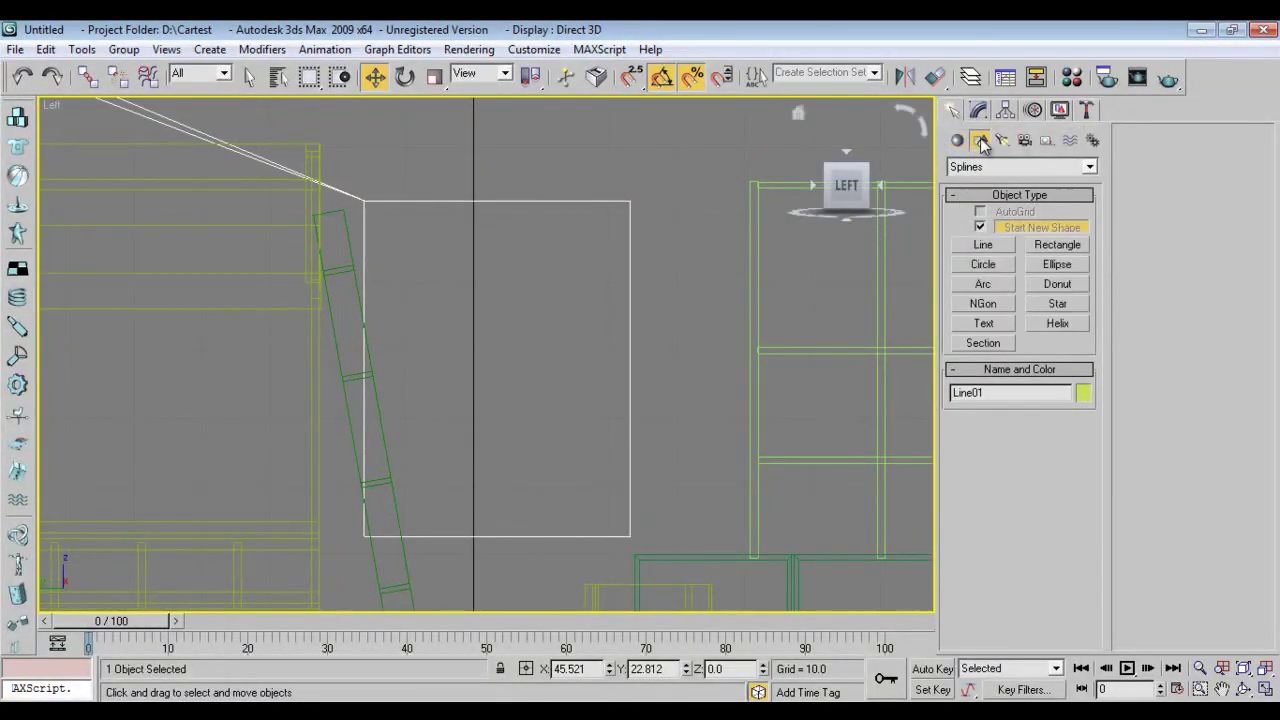
left_click(984, 246)
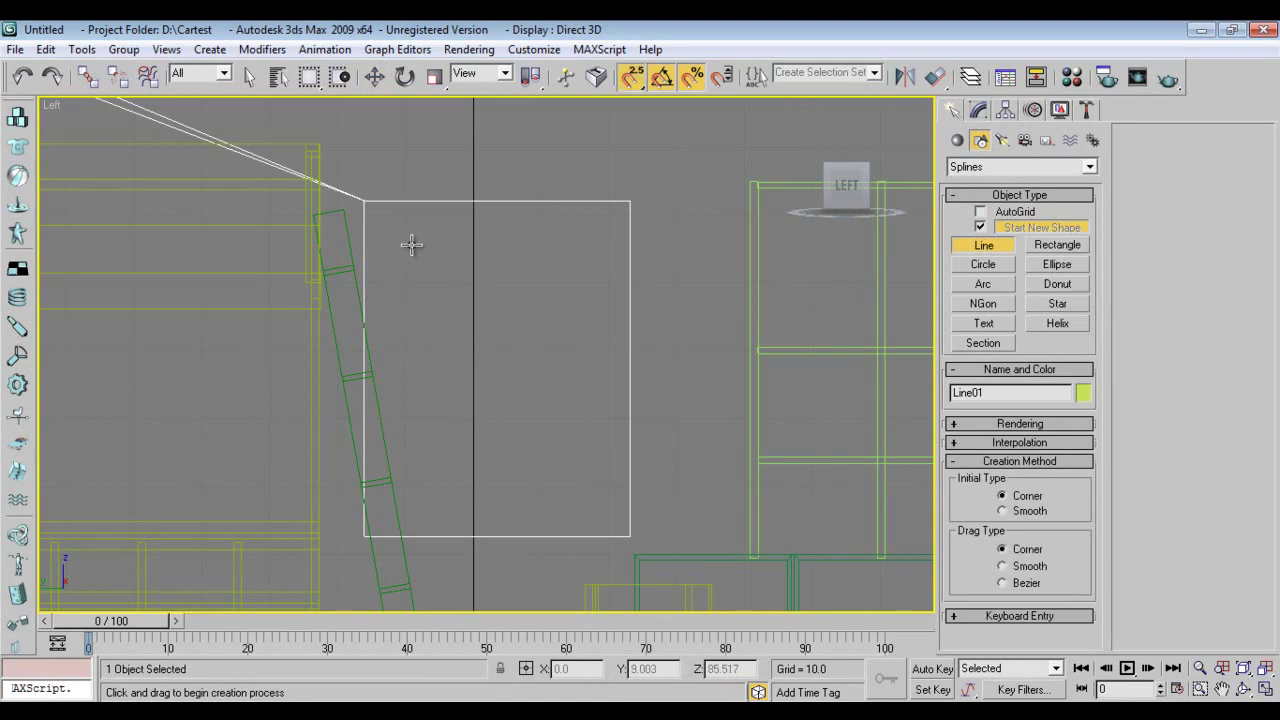
left_click(365, 202)
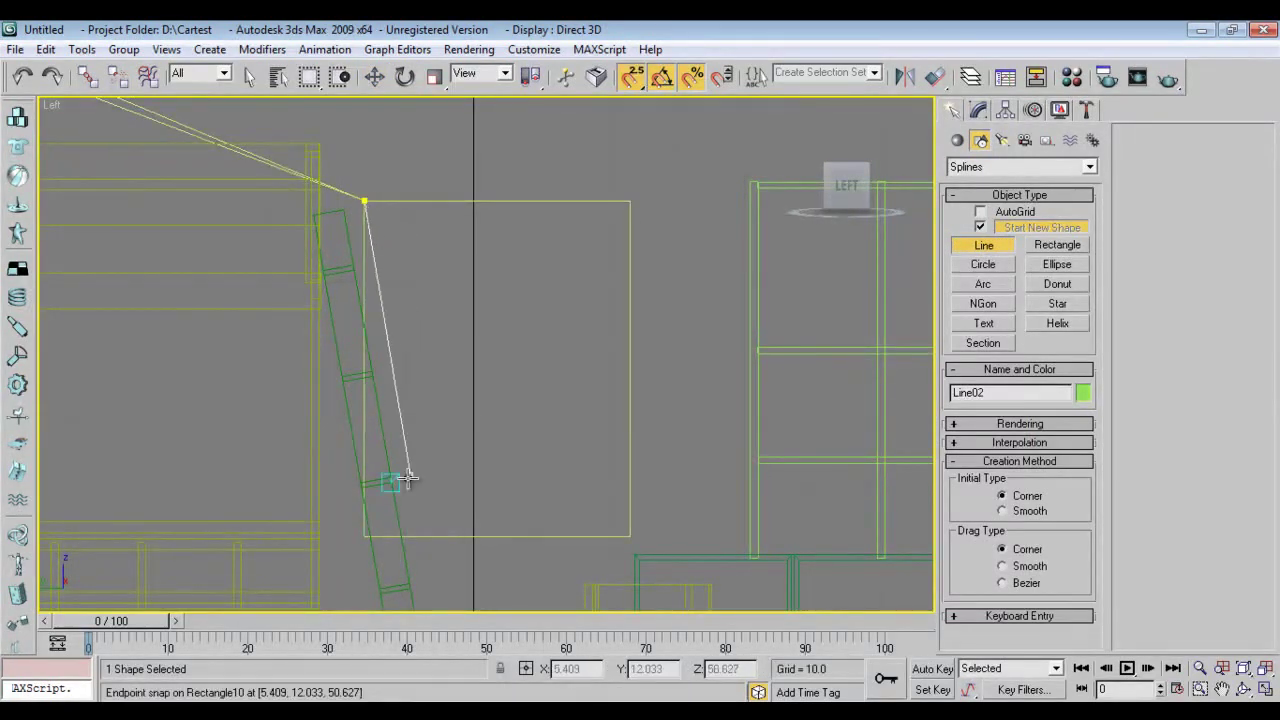
left_click(366, 536)
left_click(630, 536)
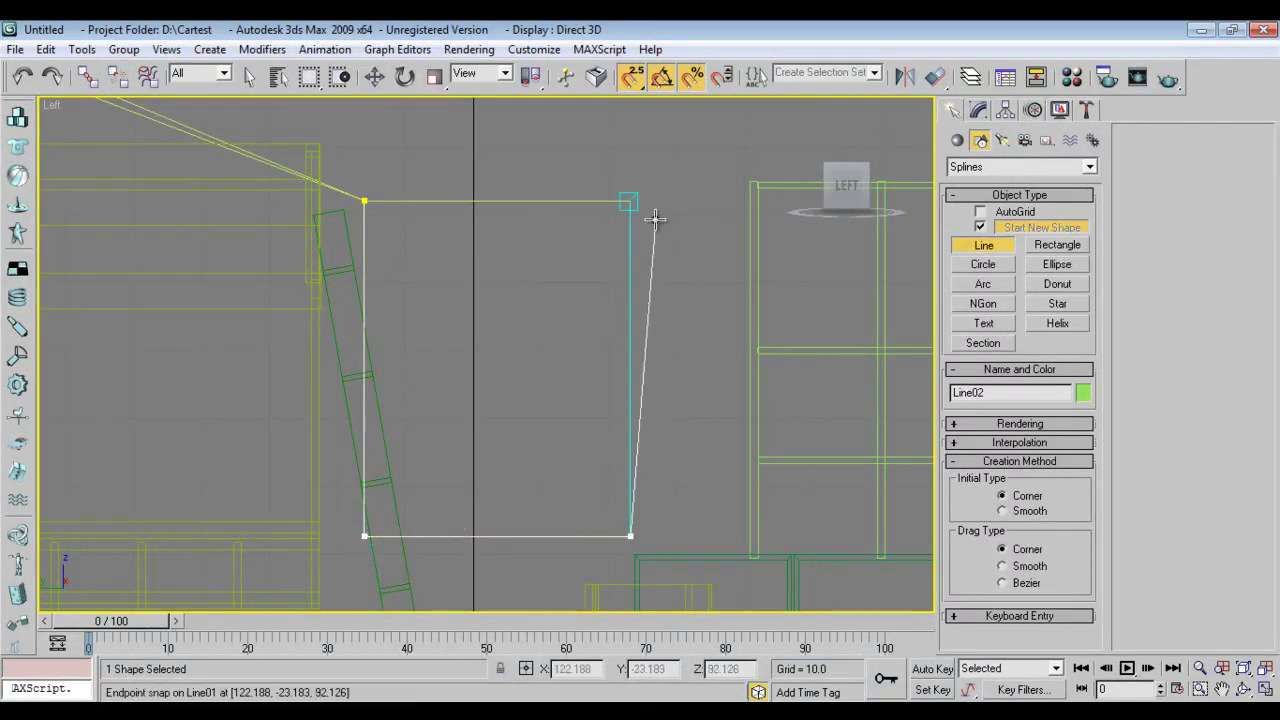
left_click(630, 202)
left_click(365, 202)
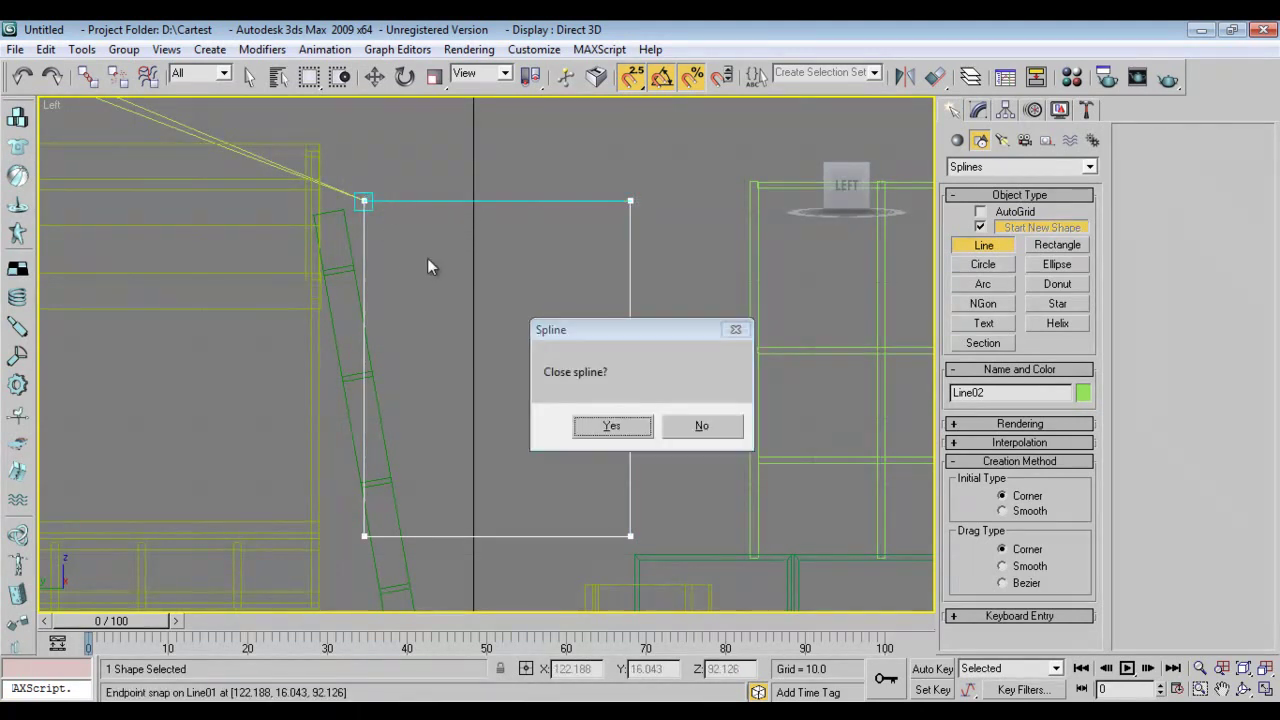
left_click(608, 425)
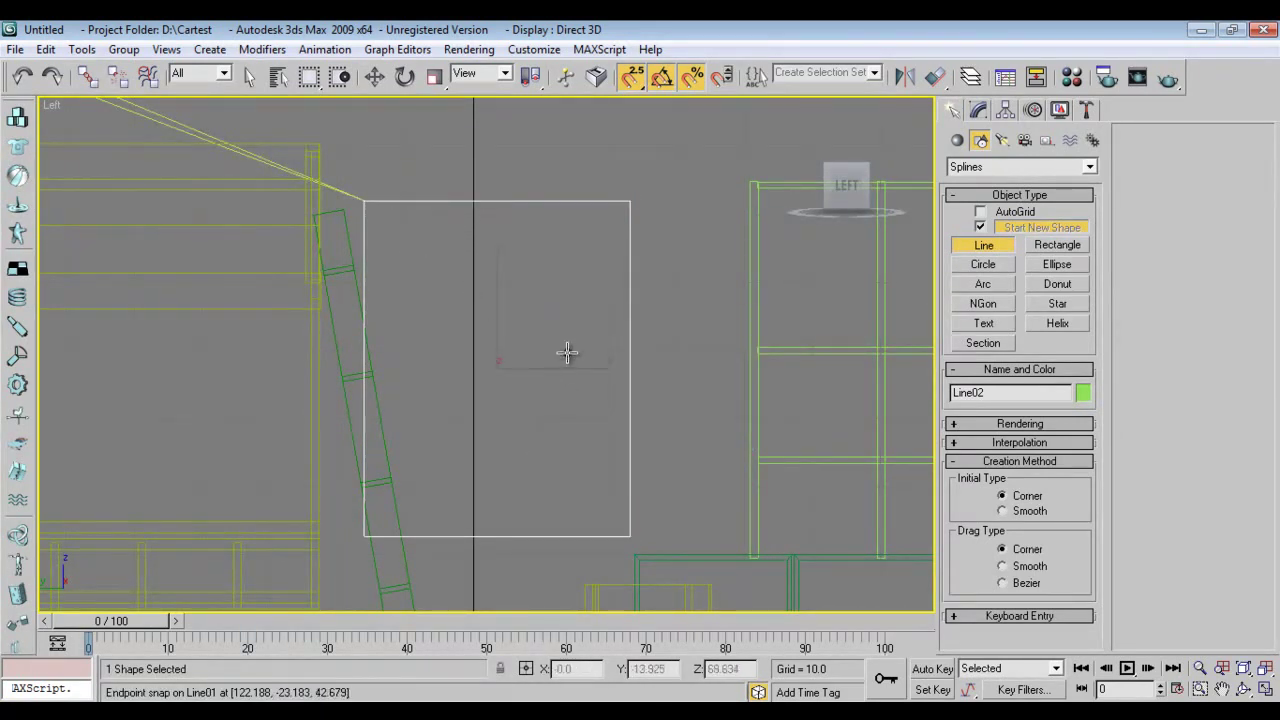
key("p")
key("w")
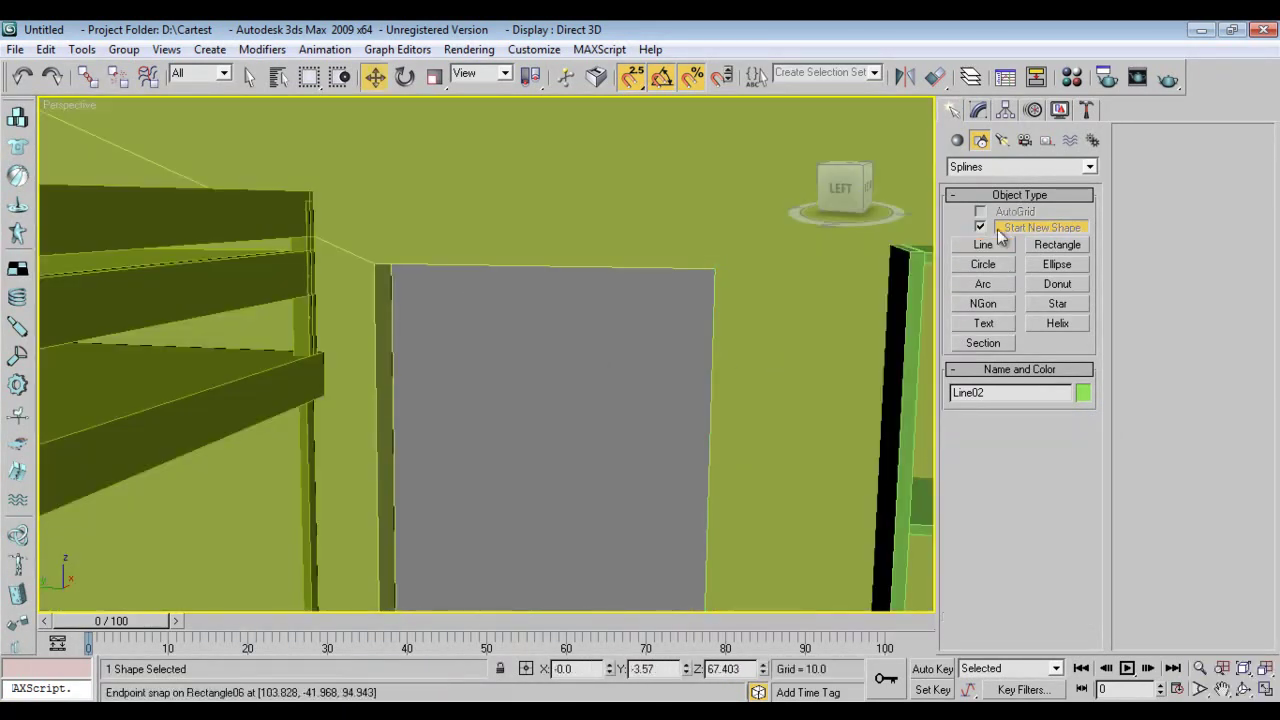
Choose the Channel shape from the extended splines in the Left view and turn off 2.5D snapping.
left_click(1001, 166)
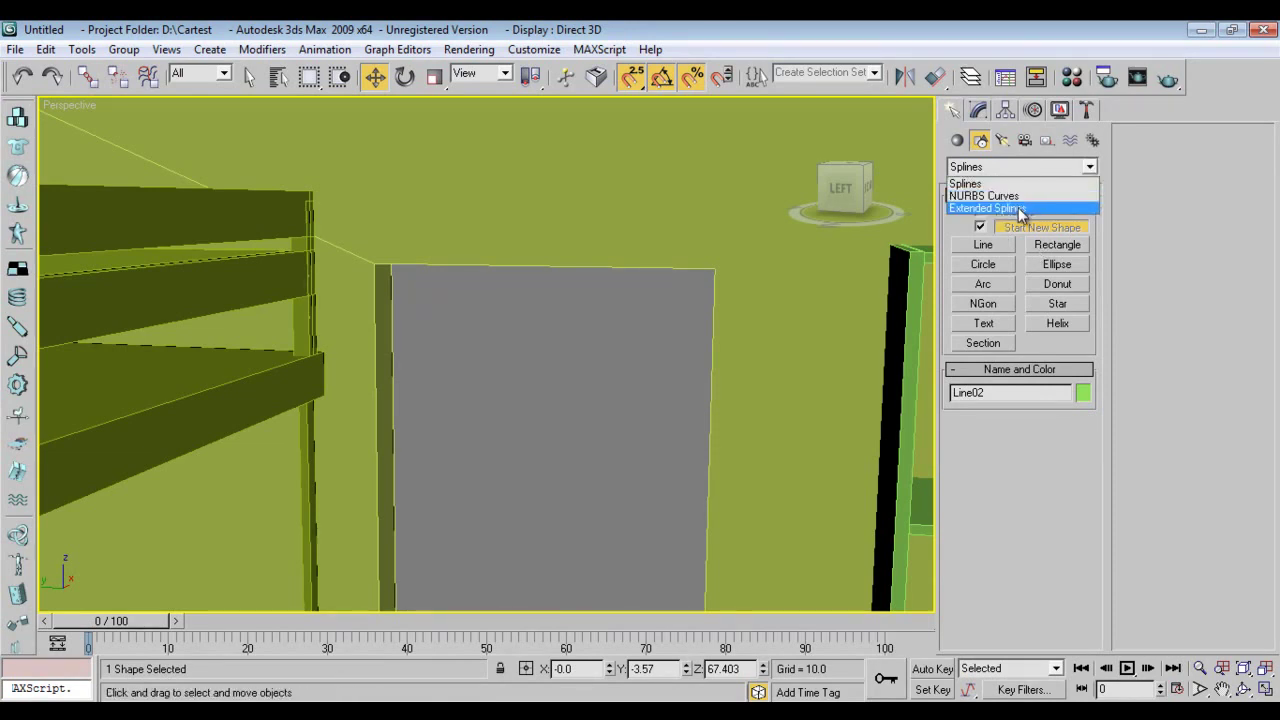
left_click(1020, 209)
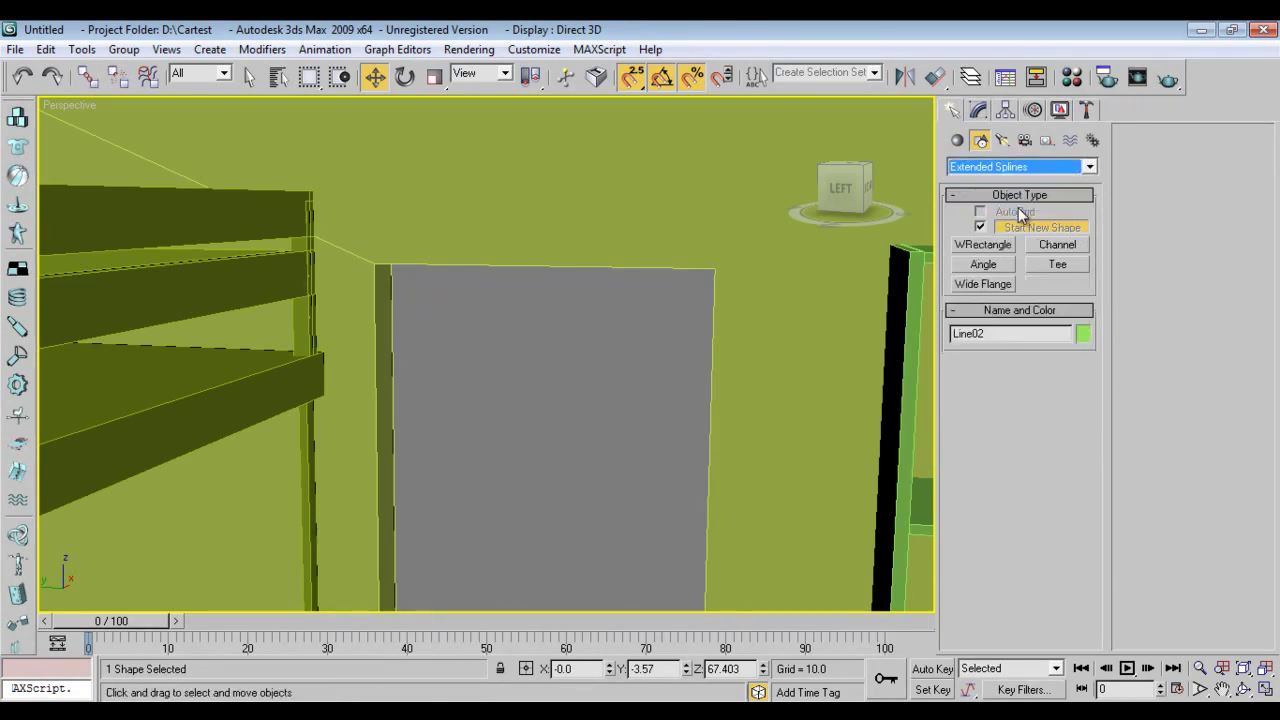
left_click(1062, 248)
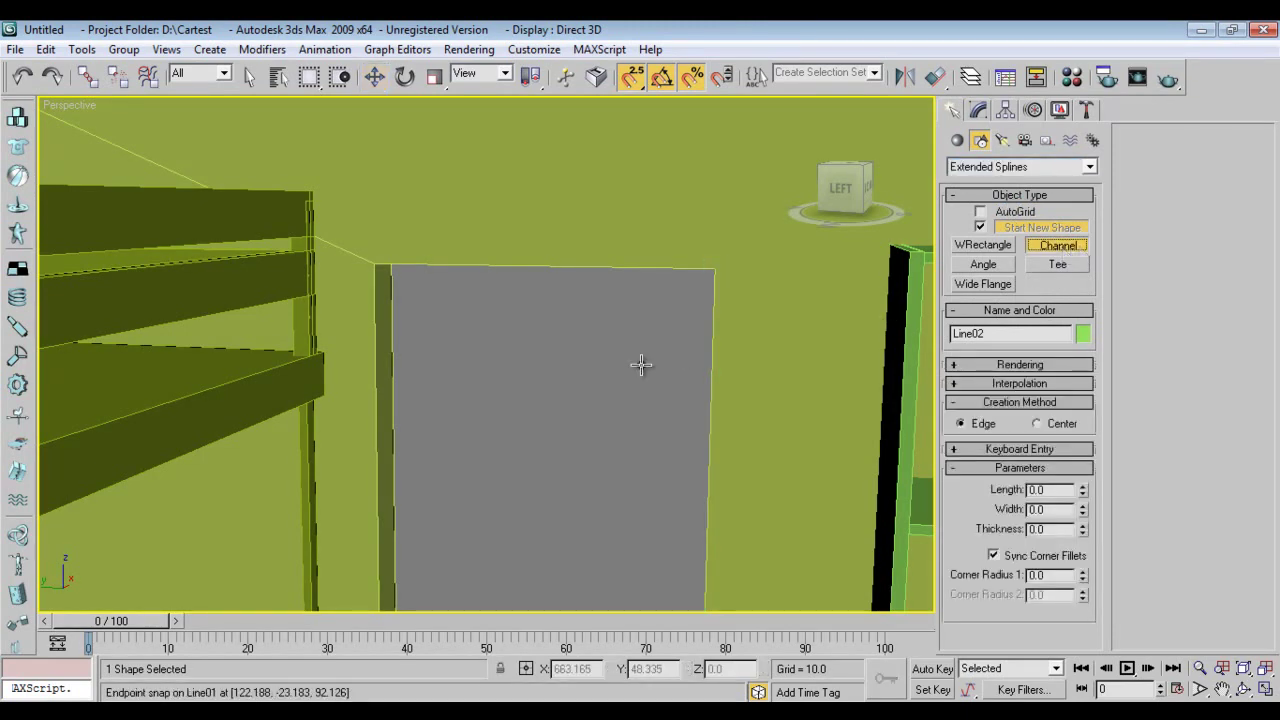
key("l")
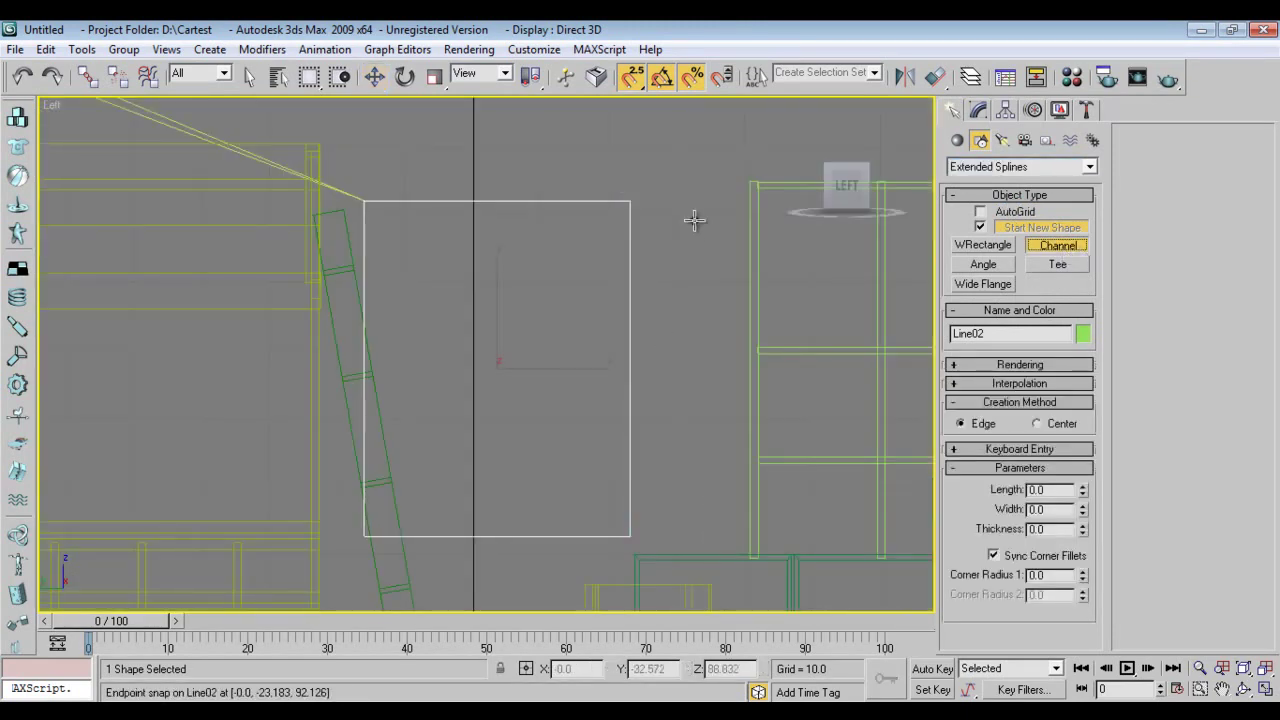
middle_click_drag(691, 214, 594, 288)
key("s")
key("p")
left_click_drag(569, 209, 600, 260)
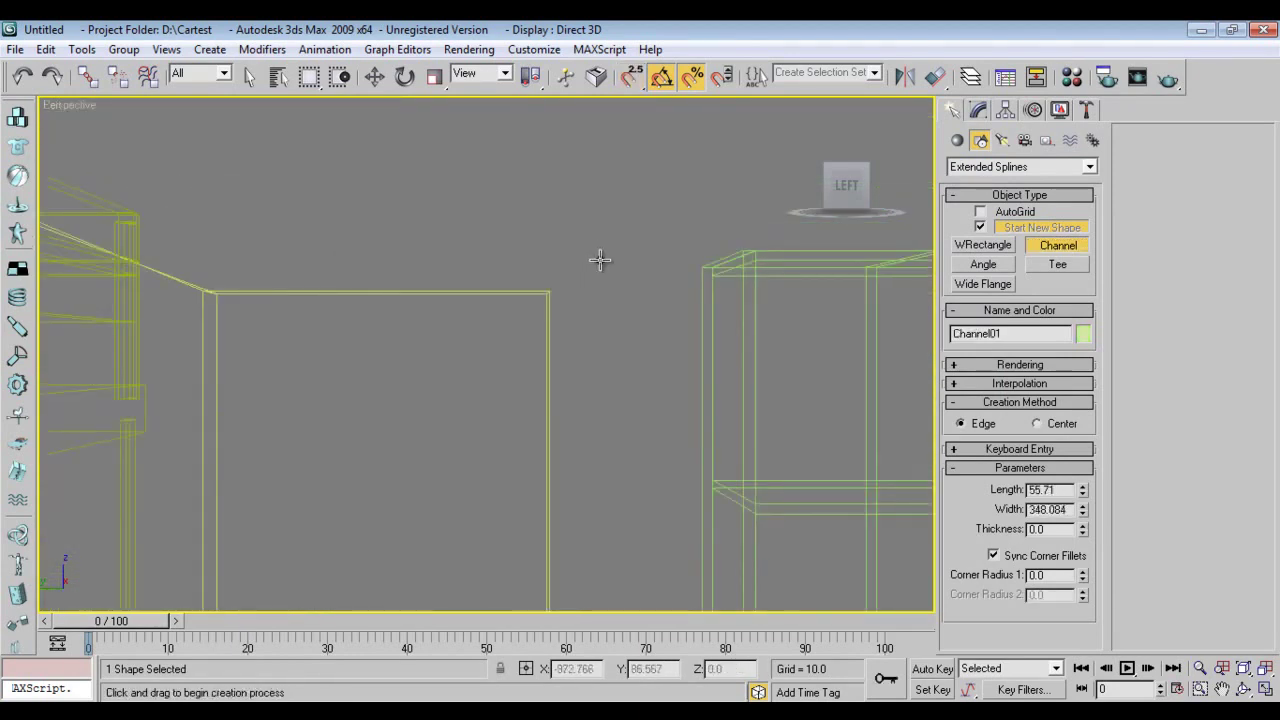
key("l")
key("ctrl+z")
key("w")
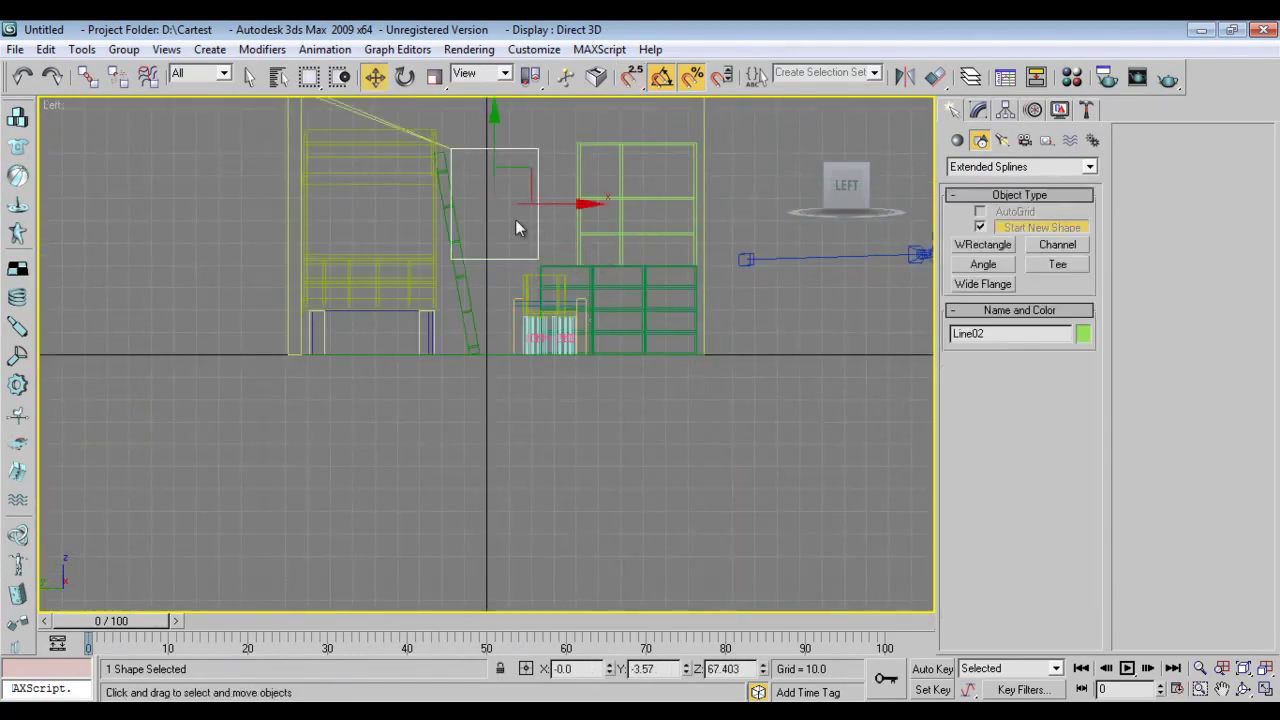
Draw a C-shaped channel above the window in the Left view, about 10 long, 7 wide and 1.5 thick.
middle_click_drag(519, 226, 564, 400)
scroll(564, 400, "up", 5)
middle_click_drag(564, 400, 550, 353)
left_click(1058, 244)
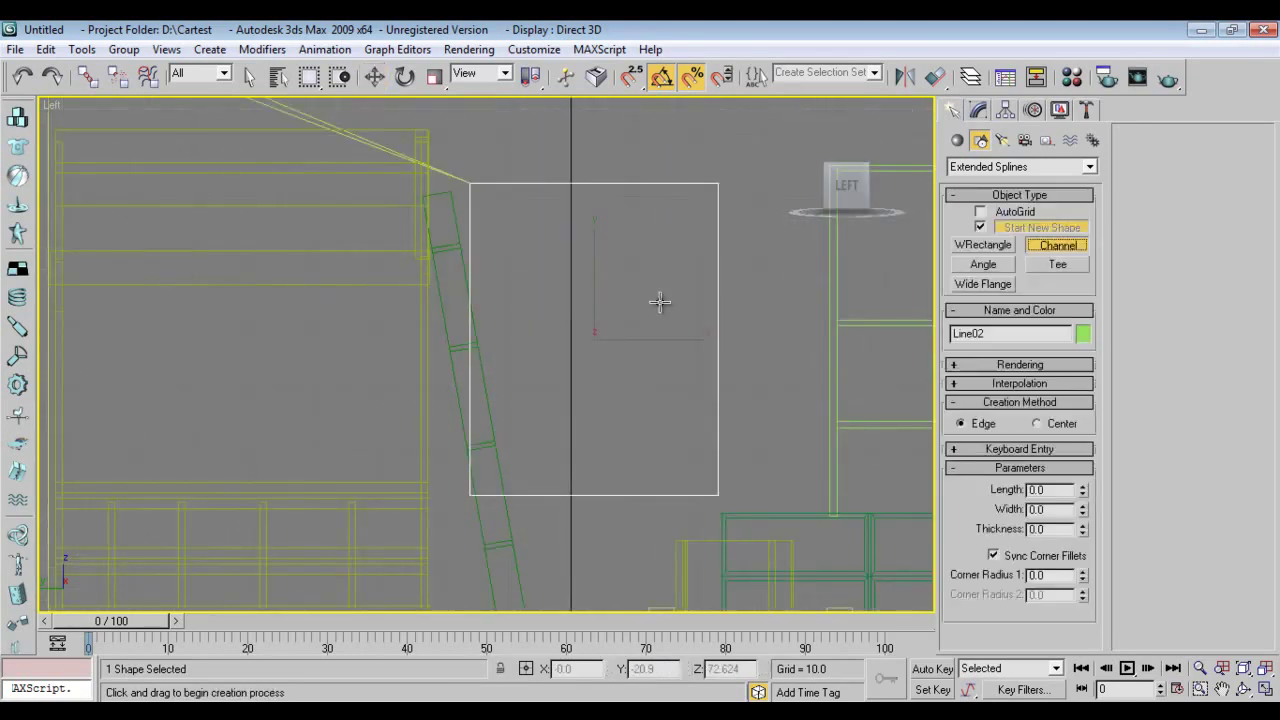
middle_click_drag(623, 276, 563, 414)
key("w")
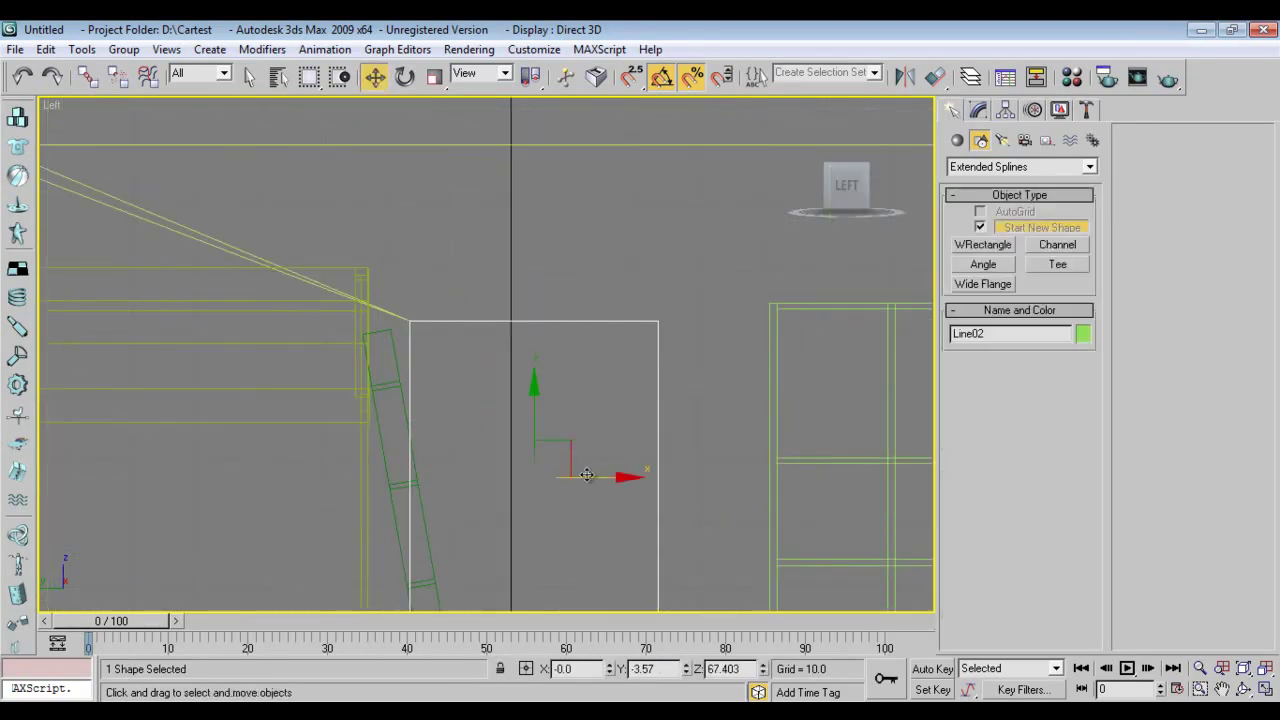
left_click_drag(587, 485, 640, 485)
key("ctrl+z")
left_click(1058, 244)
left_click_drag(597, 220, 639, 282)
left_click(633, 272)
key("w")
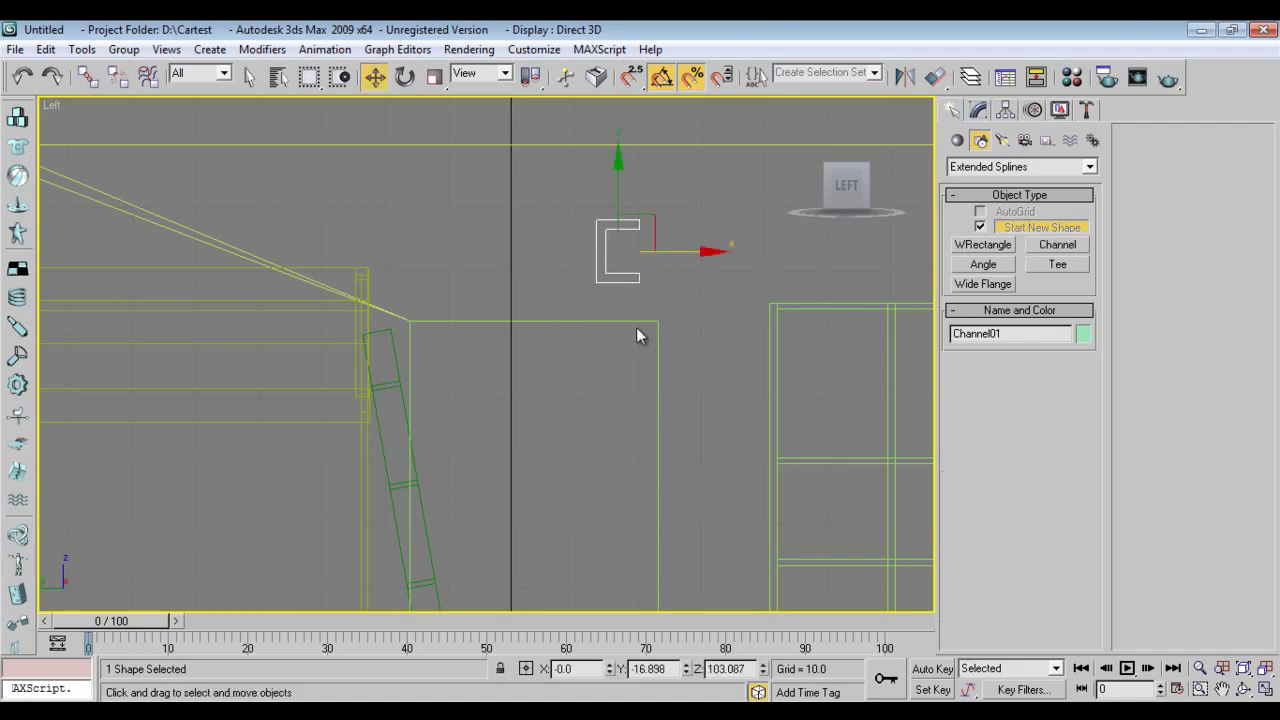
Restrict selection to Shapes and loft the channel profile along the traced window outline.
left_click(224, 73)
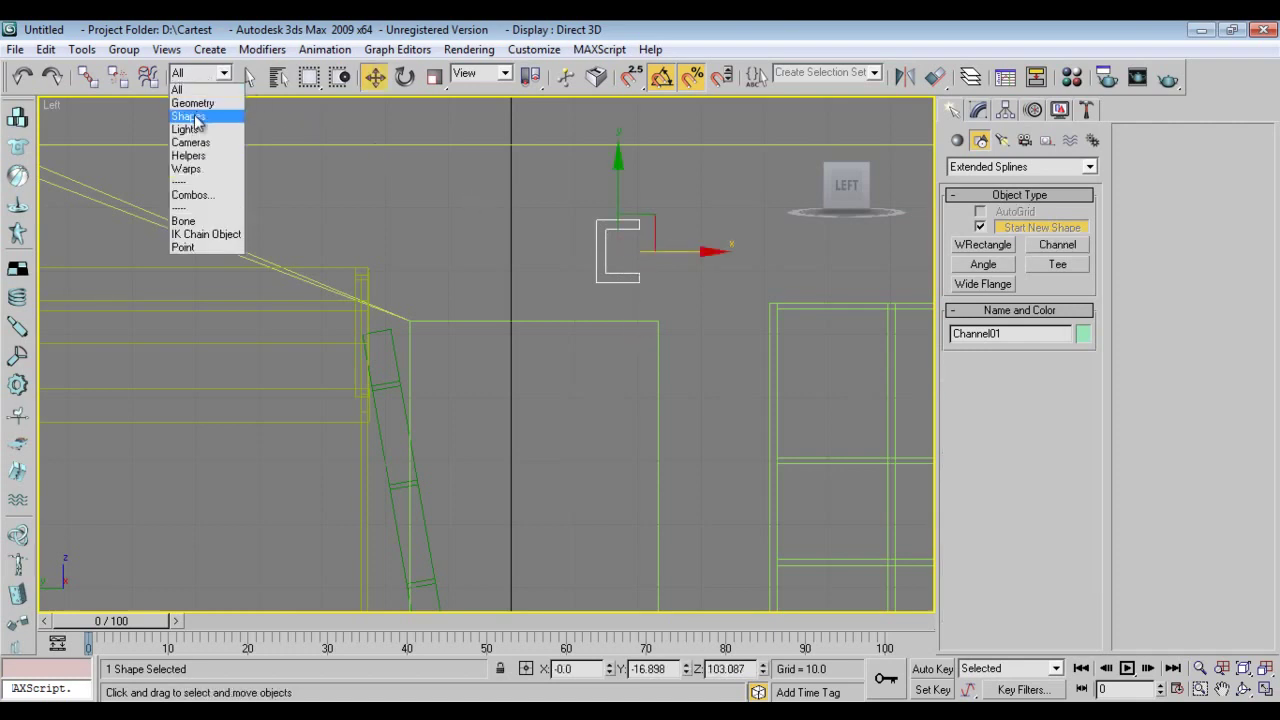
left_click(190, 116)
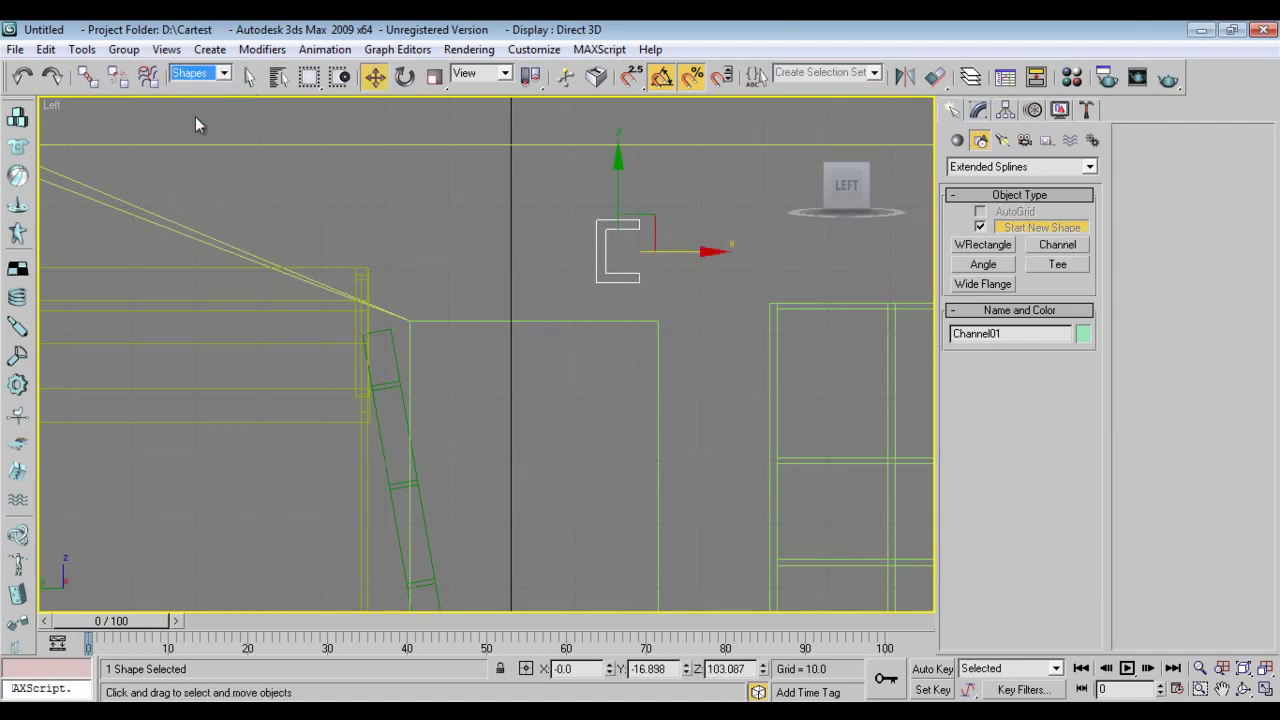
left_click(550, 319)
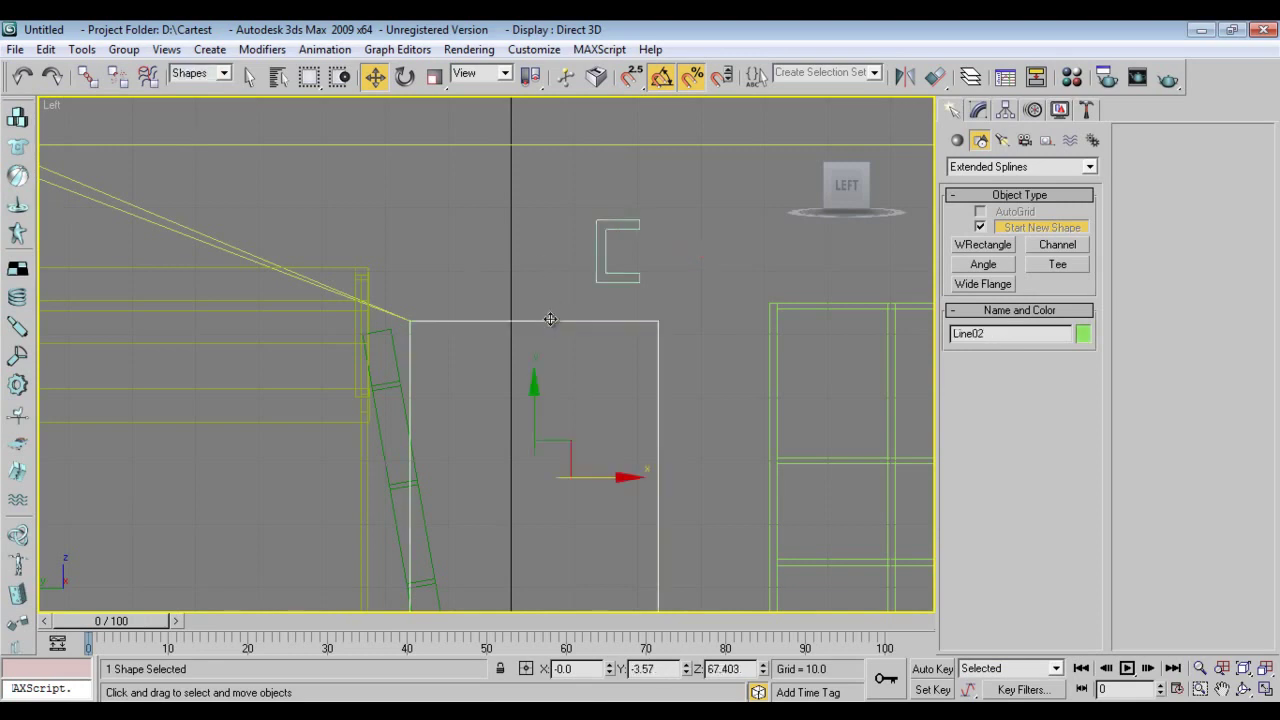
left_click(968, 145)
left_click(979, 171)
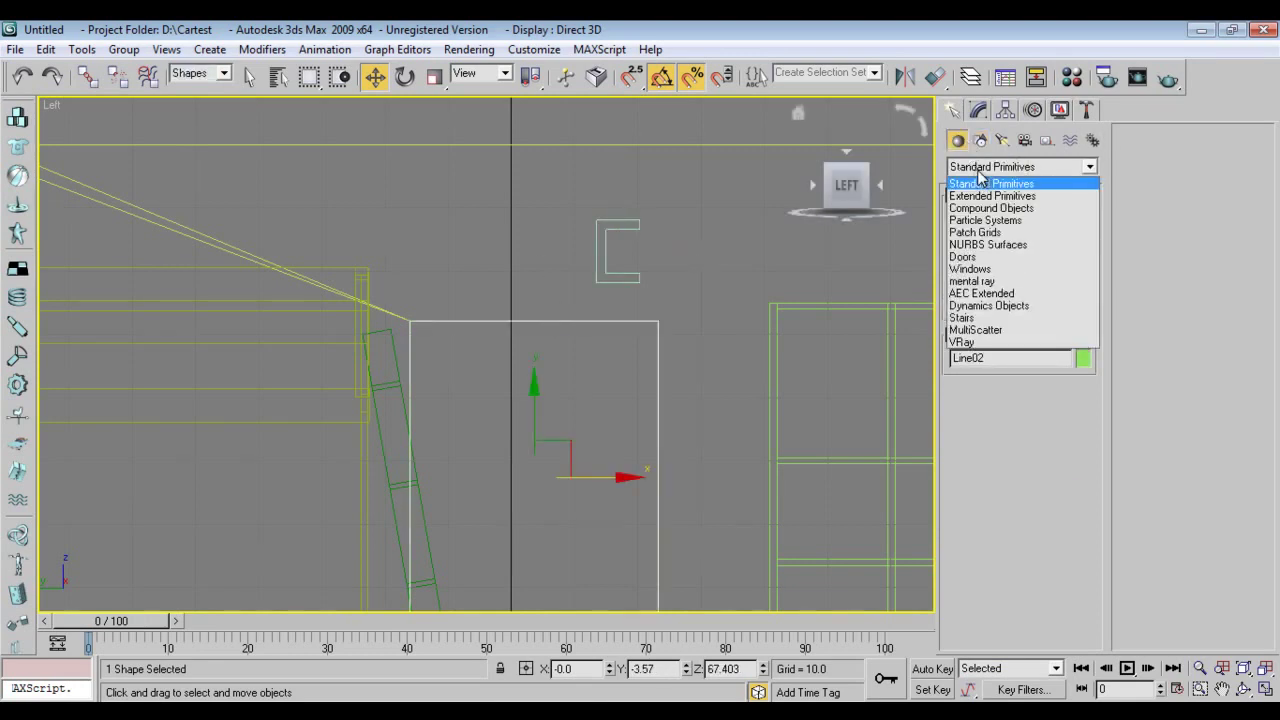
left_click(979, 172)
left_click(979, 172)
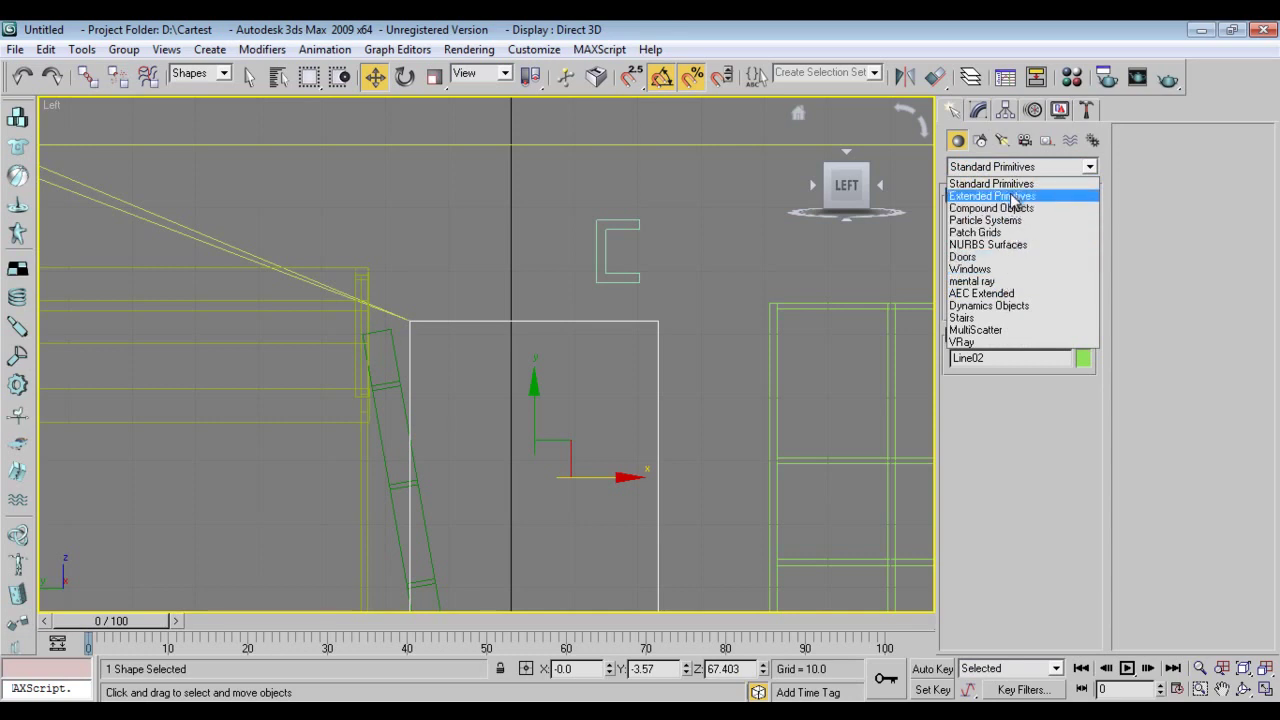
left_click(1006, 208)
left_click(984, 309)
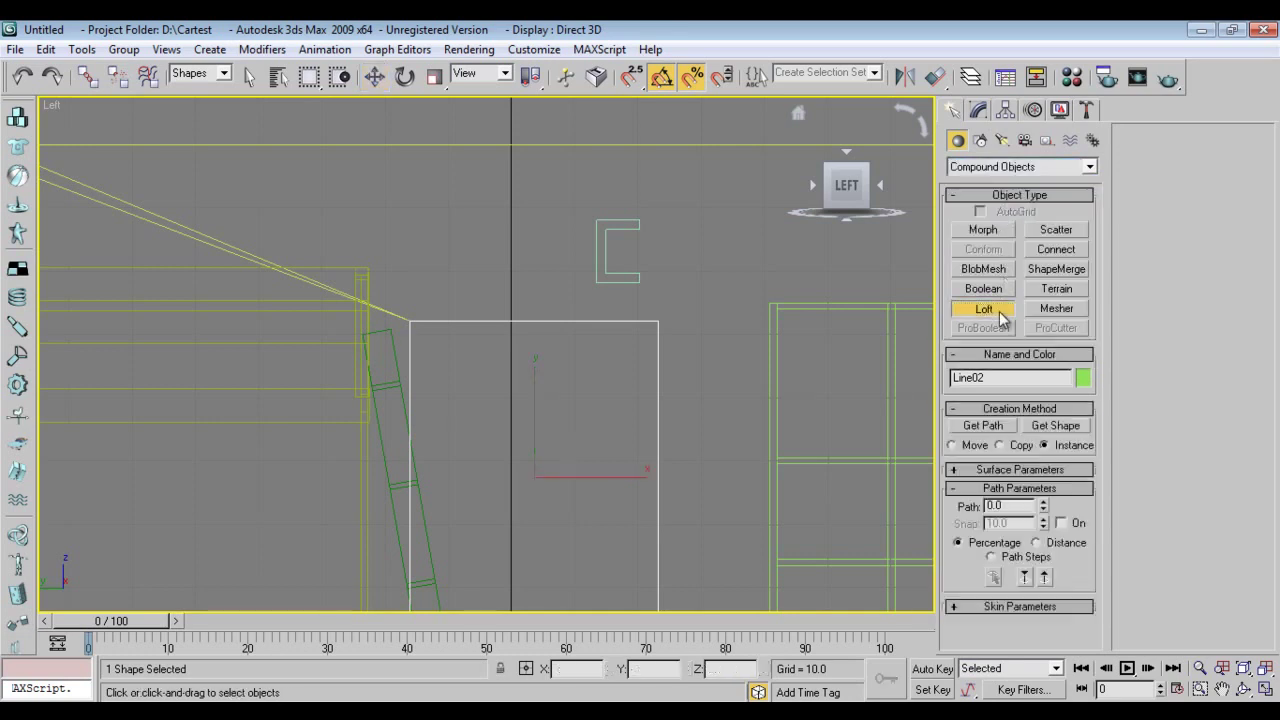
left_click(1055, 426)
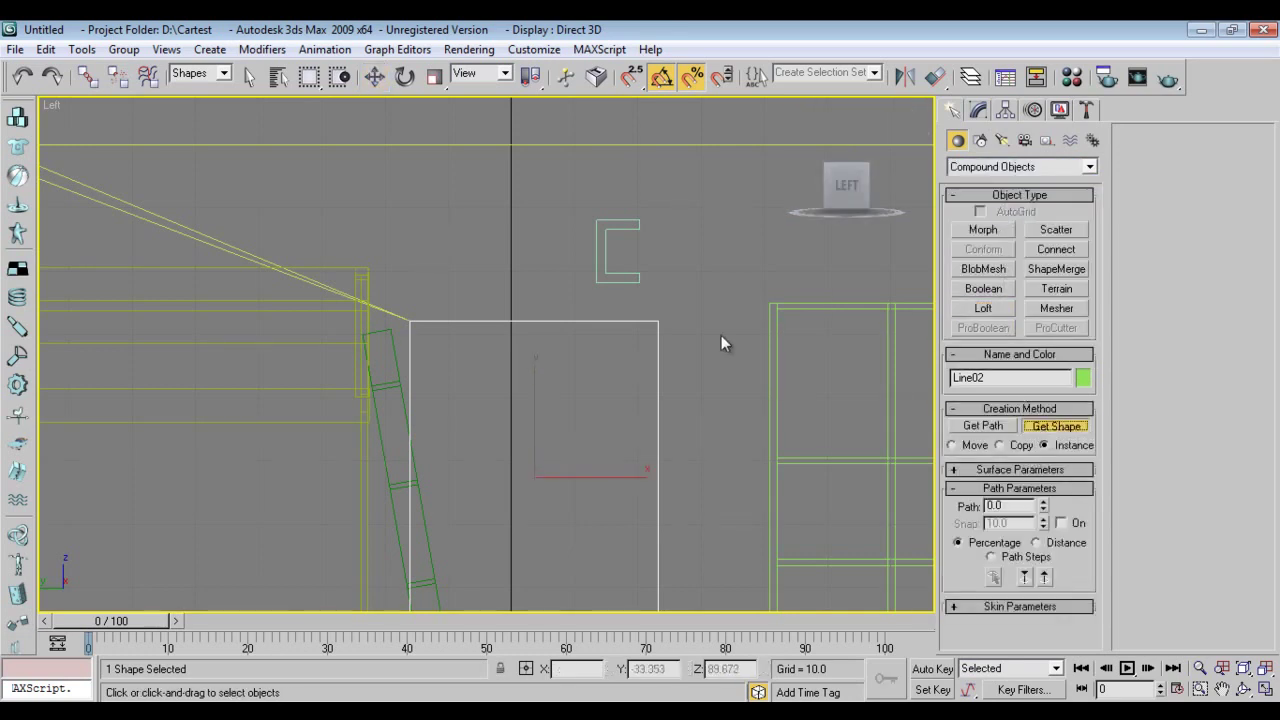
left_click(613, 276)
Move the lofted frame along X in the Perspective view onto the window opening, to X of about 126.61.
key("p")
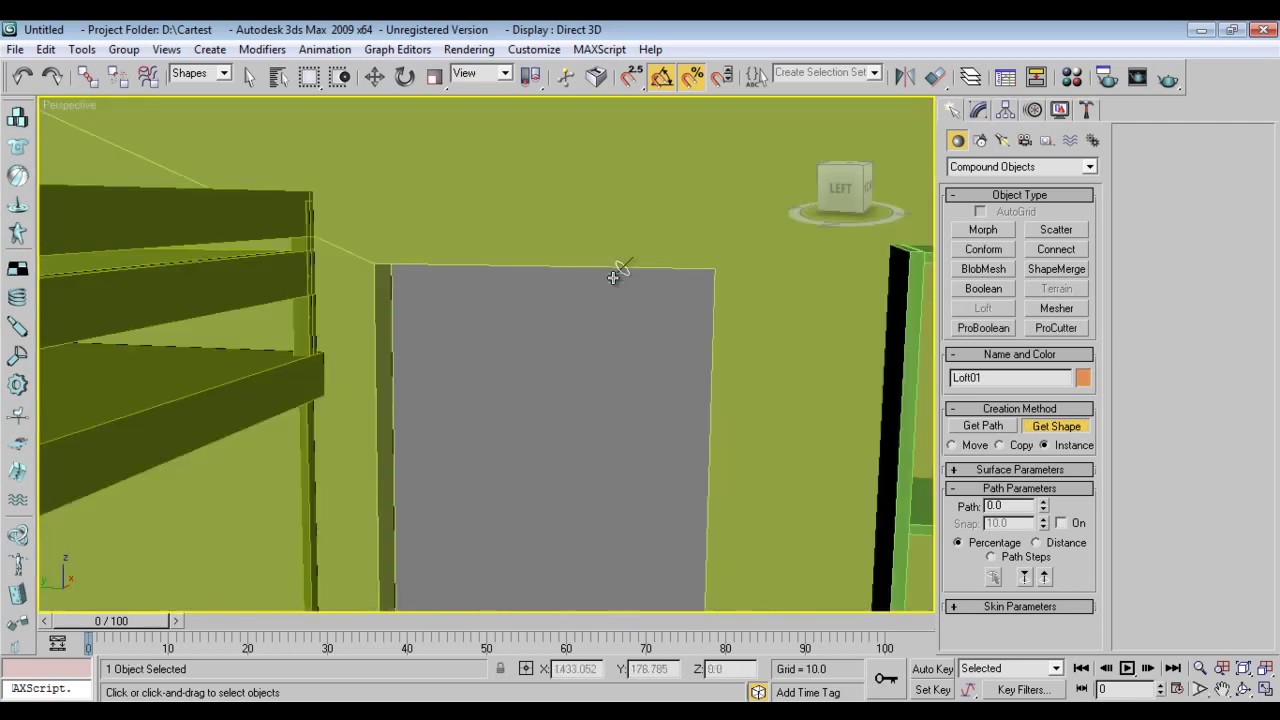
scroll(646, 361, "down", 5)
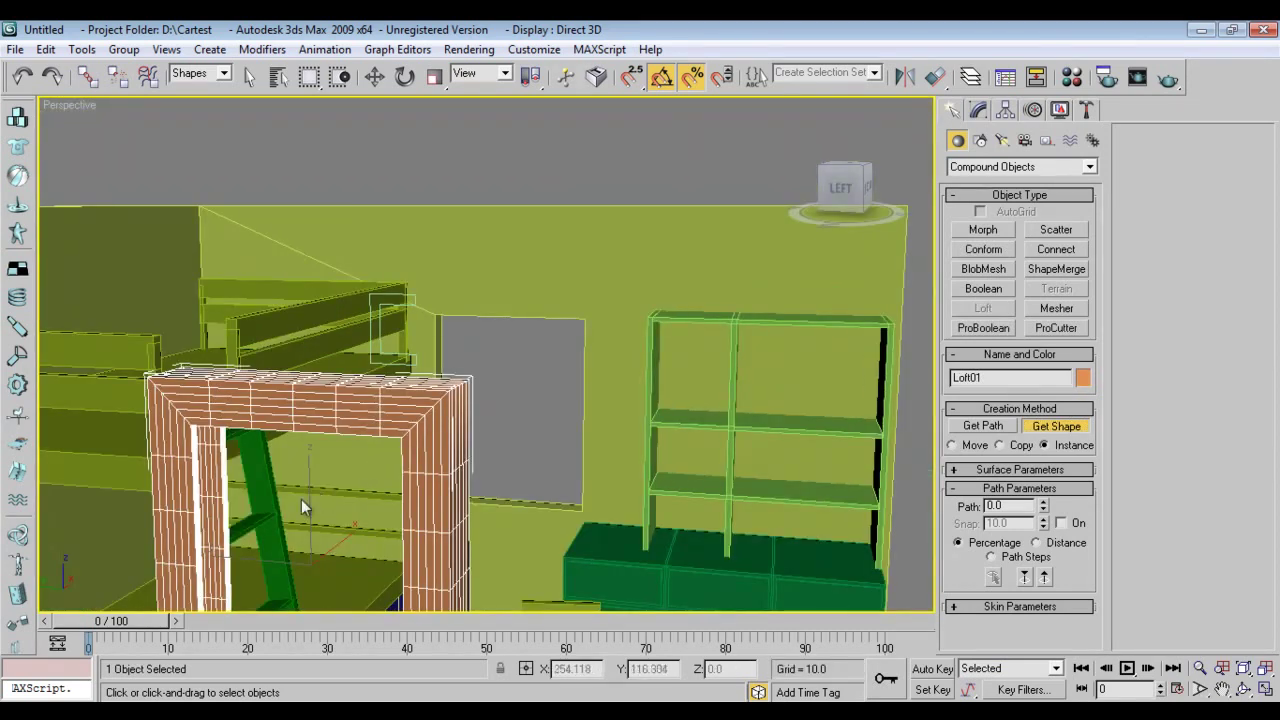
middle_click_drag(301, 499, 358, 436)
key("w")
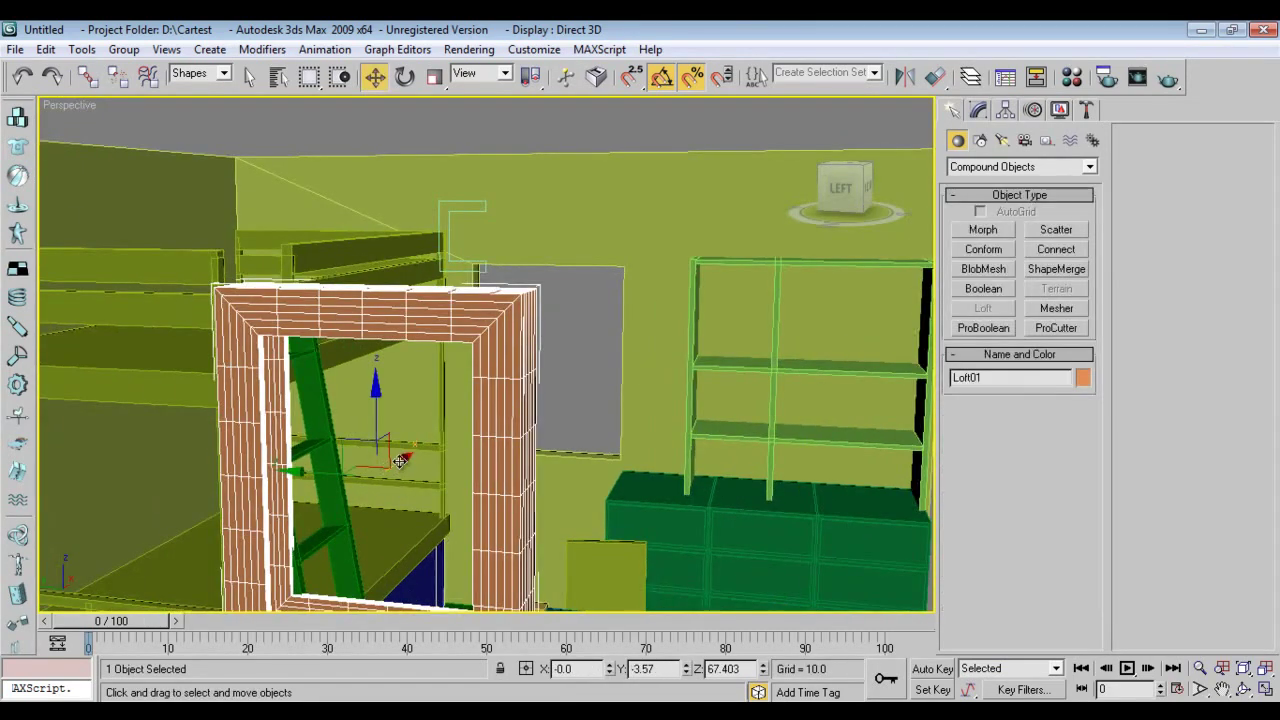
left_click_drag(400, 460, 565, 348)
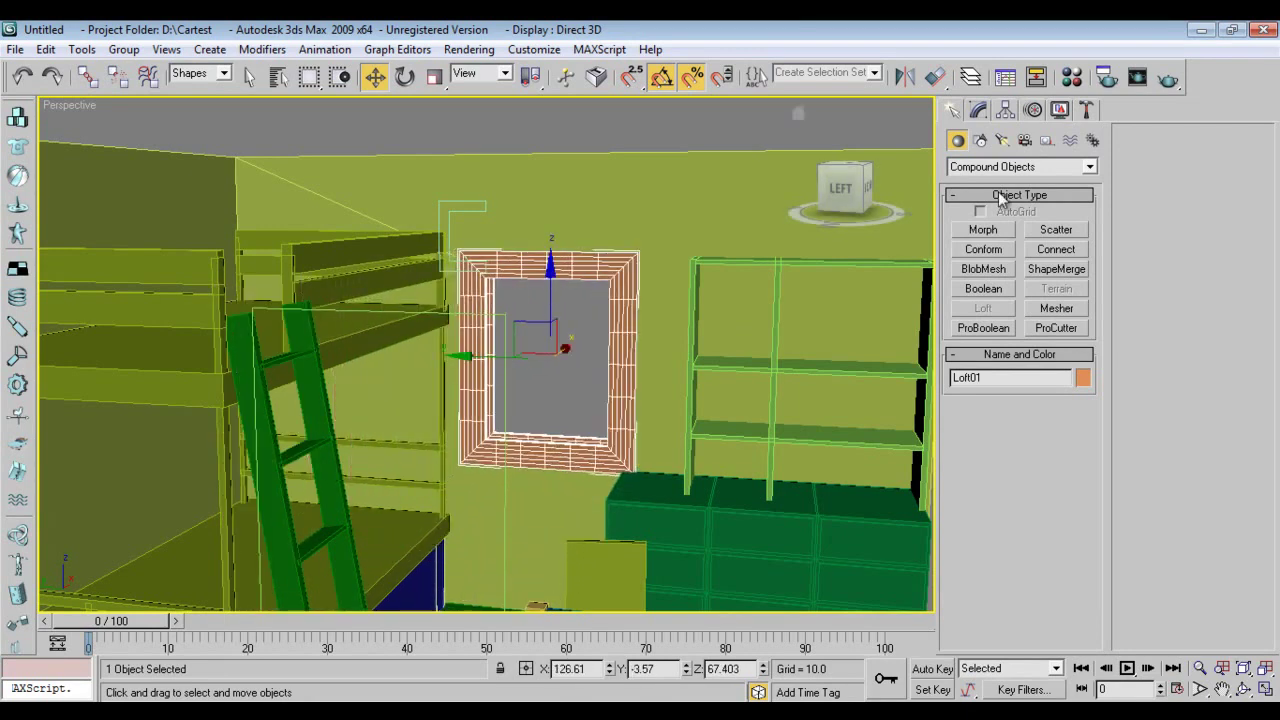
Try to pick the frame's profile at the loft's Shape sub-object level in wireframe display.
left_click(978, 110)
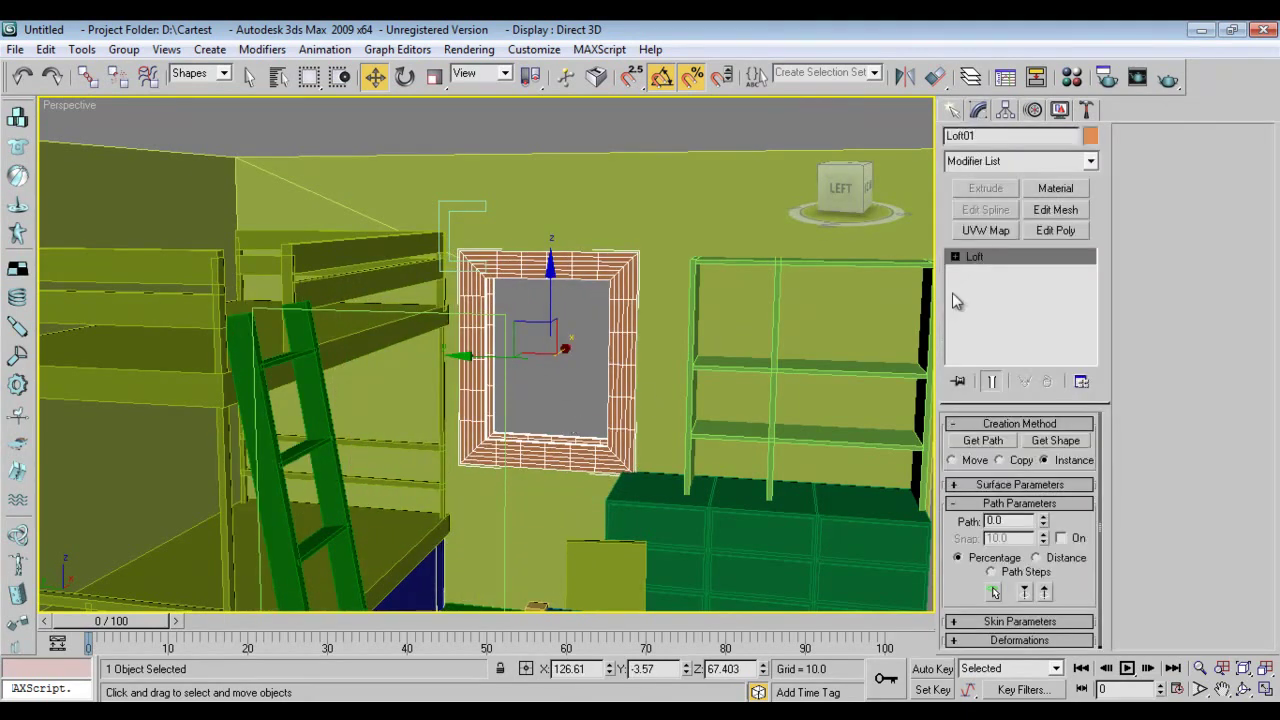
left_click(955, 256)
left_click(980, 287)
left_click(976, 273)
key("F3")
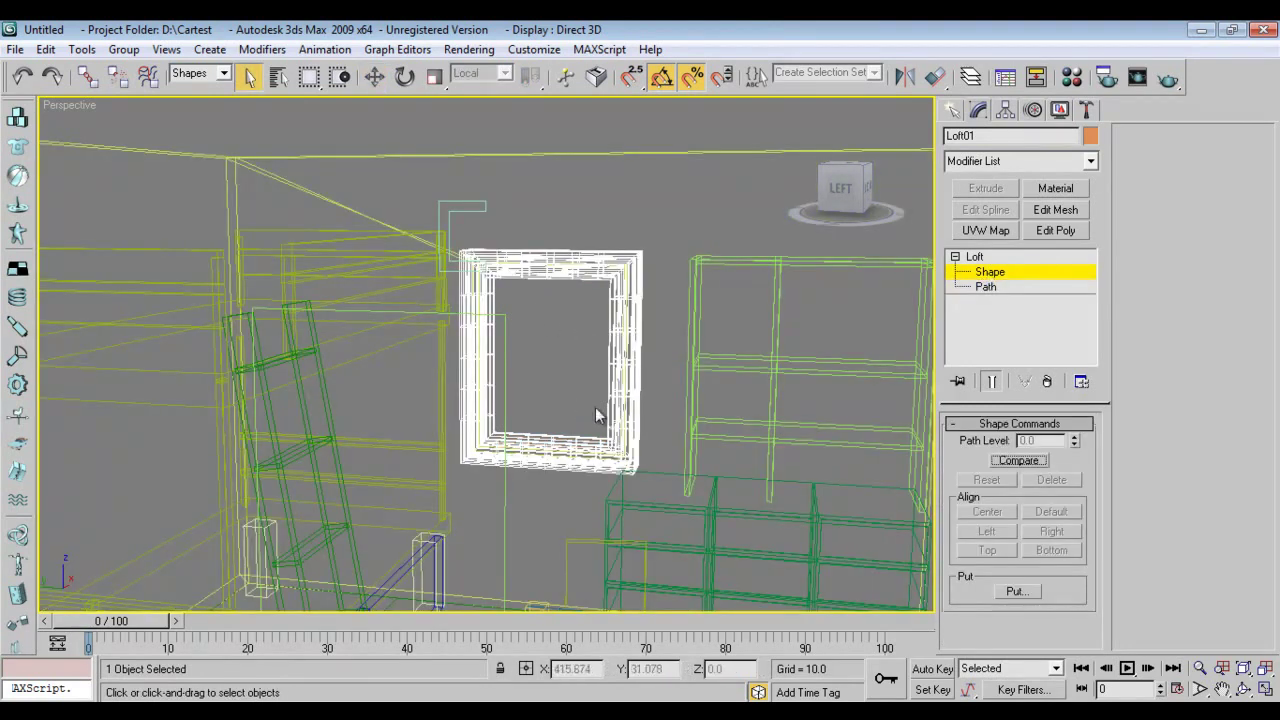
left_click(481, 212)
left_click(953, 110)
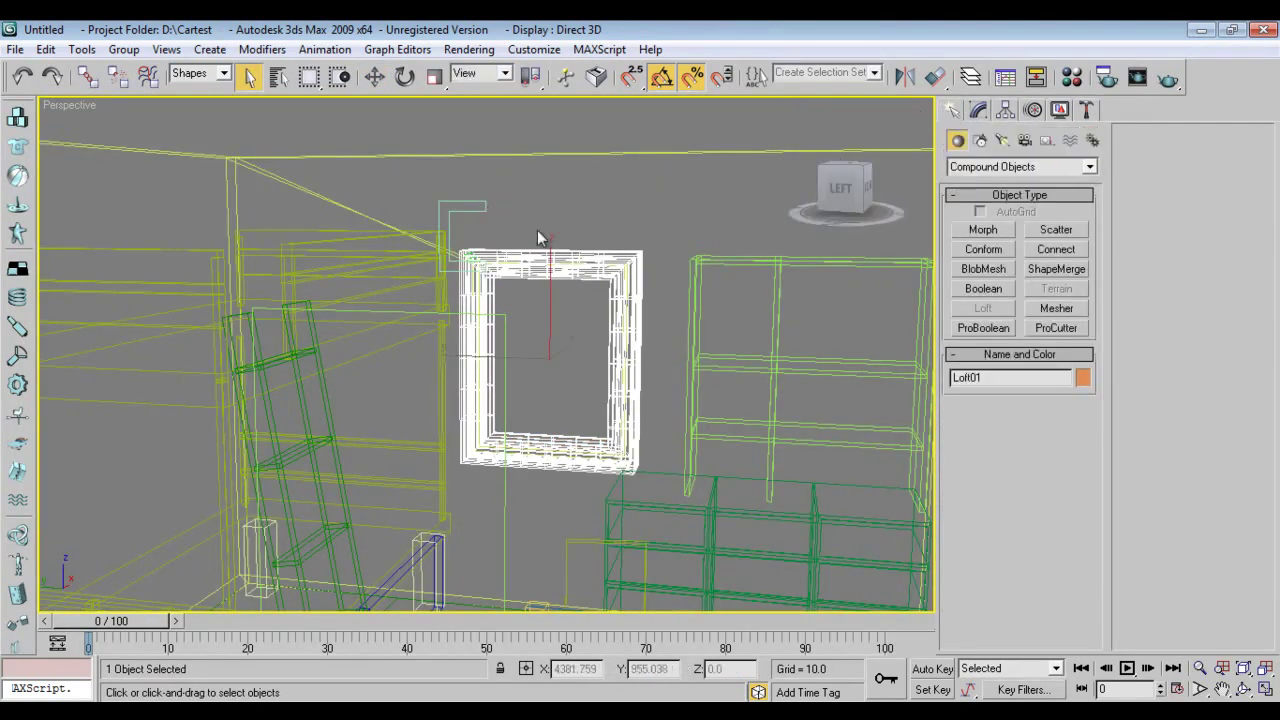
Reduce the width of the channel profile above the window to 2.728, narrowing the lofted frame.
left_click(469, 210)
key("r")
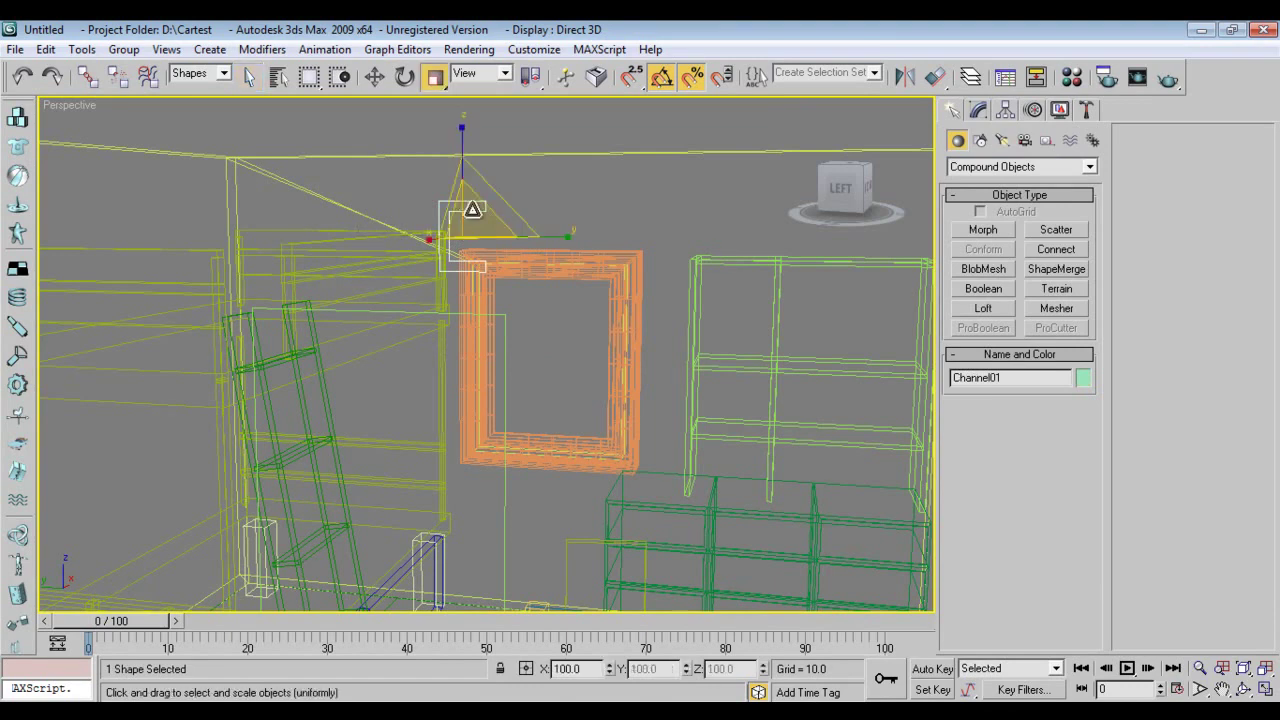
left_click(979, 110)
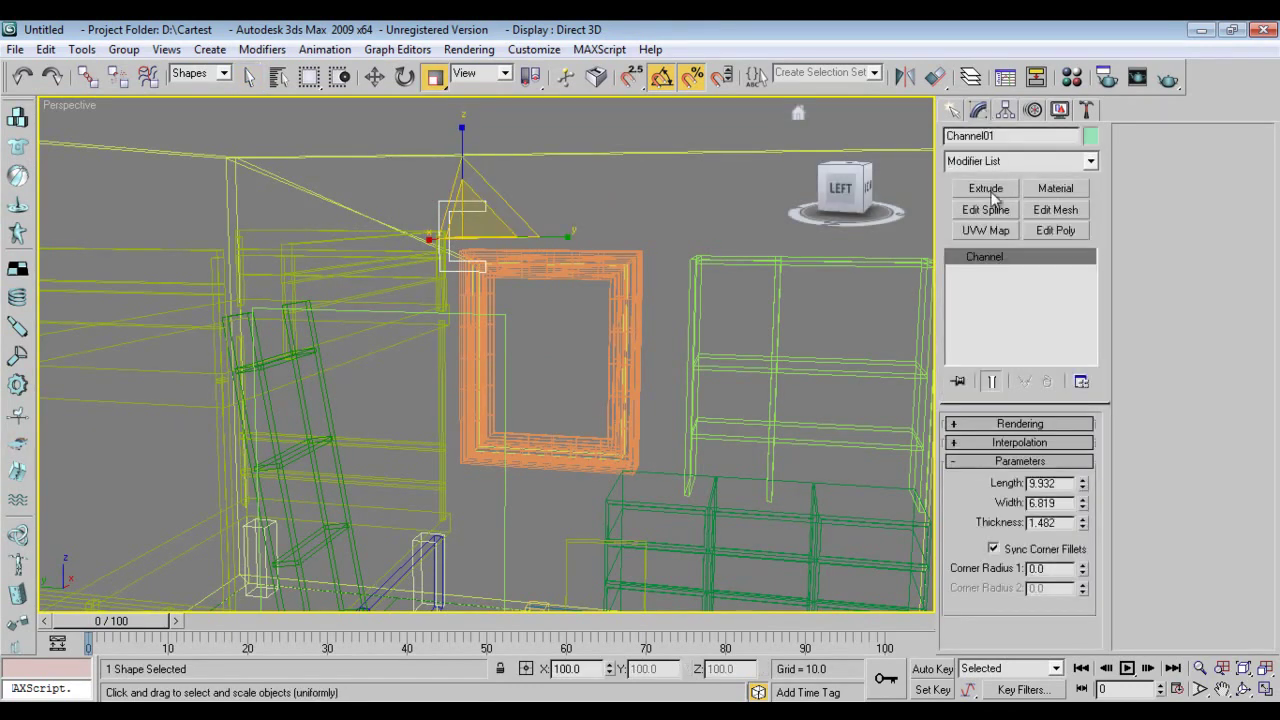
left_click_drag(1083, 488, 1094, 459)
right_click(1097, 463)
scroll(604, 377, "up", 5)
middle_click_drag(604, 377, 563, 470)
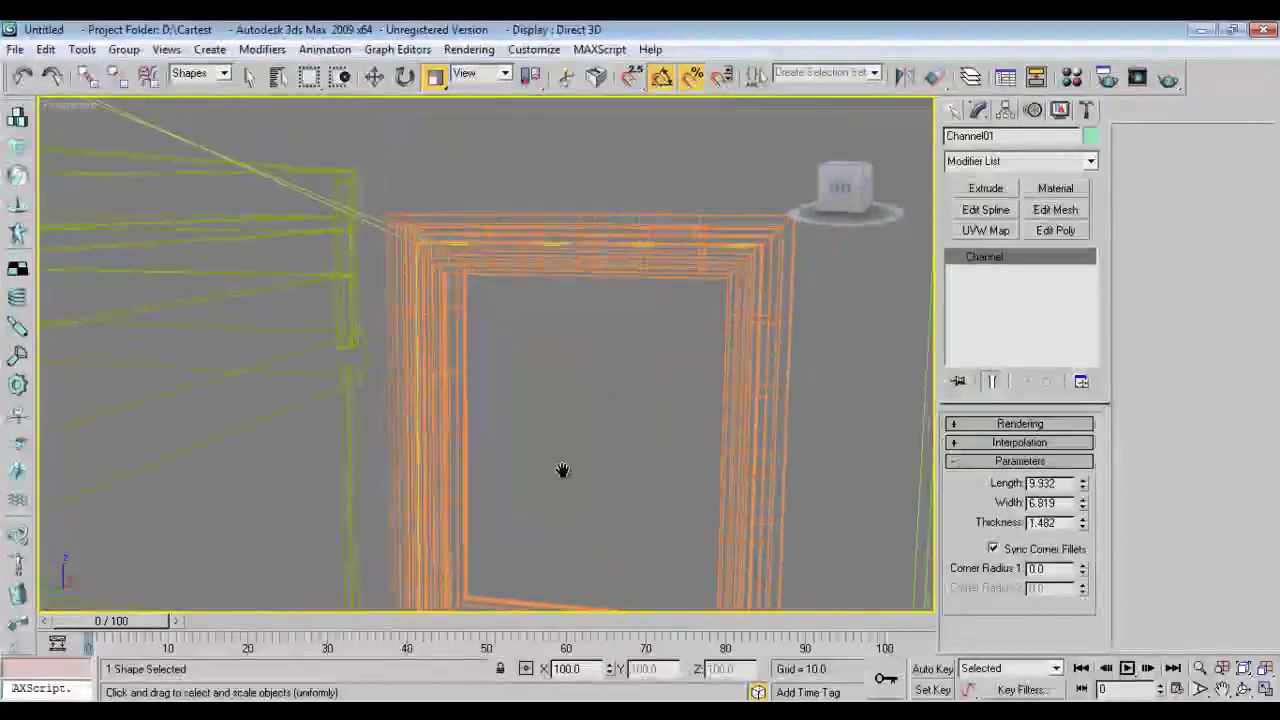
key("F3")
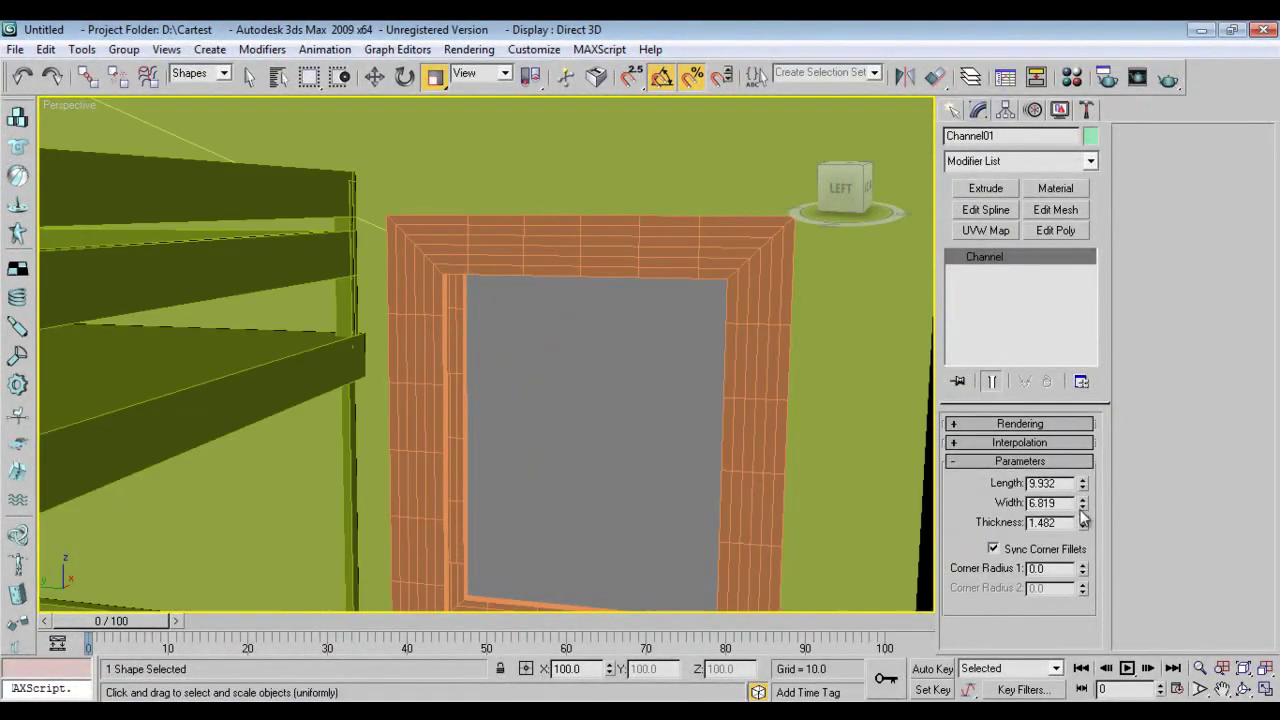
left_click_drag(1084, 523, 1060, 622)
right_click(1060, 622)
left_click_drag(1083, 502, 1086, 556)
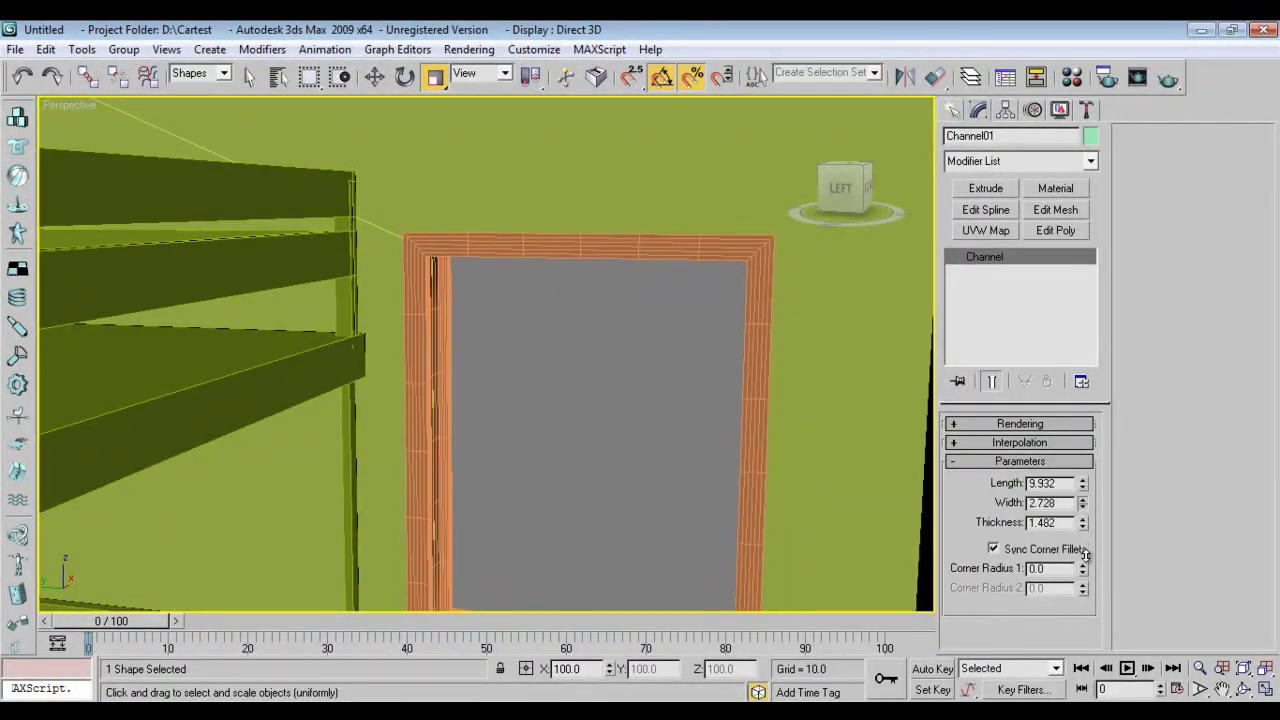
middle_click_drag(713, 428, 683, 323)
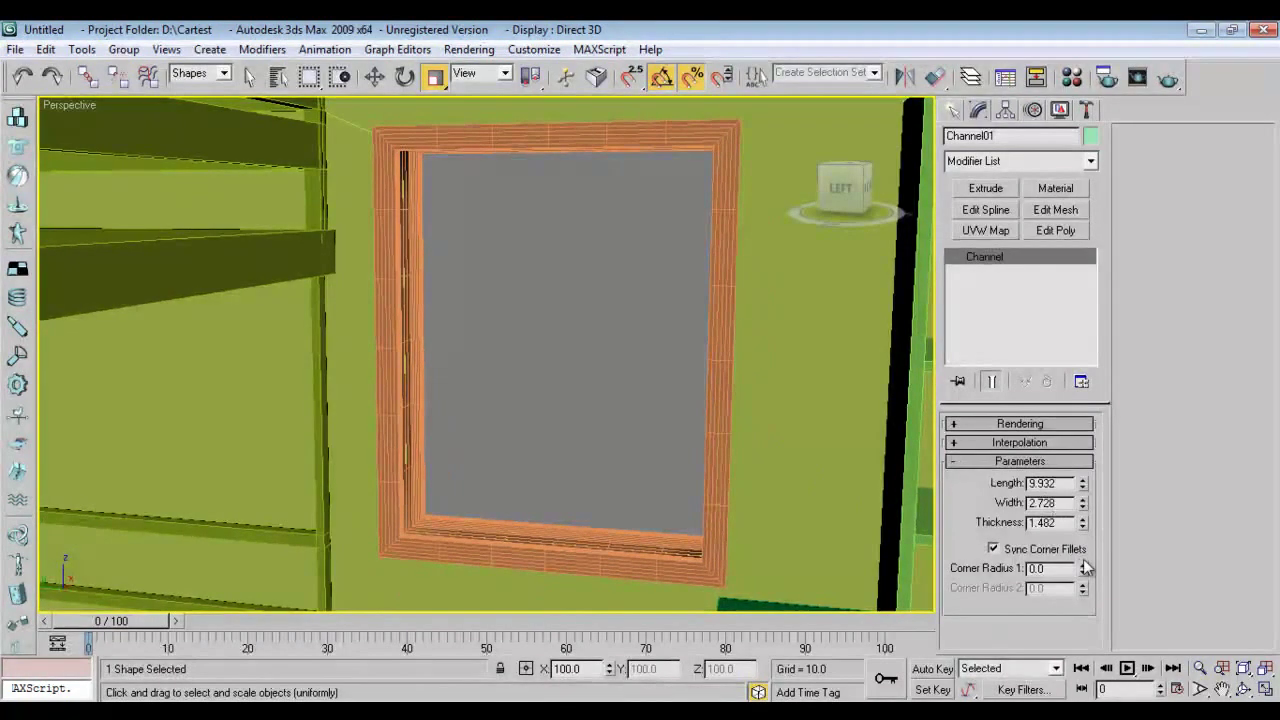
Set the channel profile's Corner Radius 1 to 0.57 and its length to 9.237.
left_click_drag(1084, 526, 1043, 688)
right_click(1043, 688)
left_click_drag(1083, 572, 1087, 520)
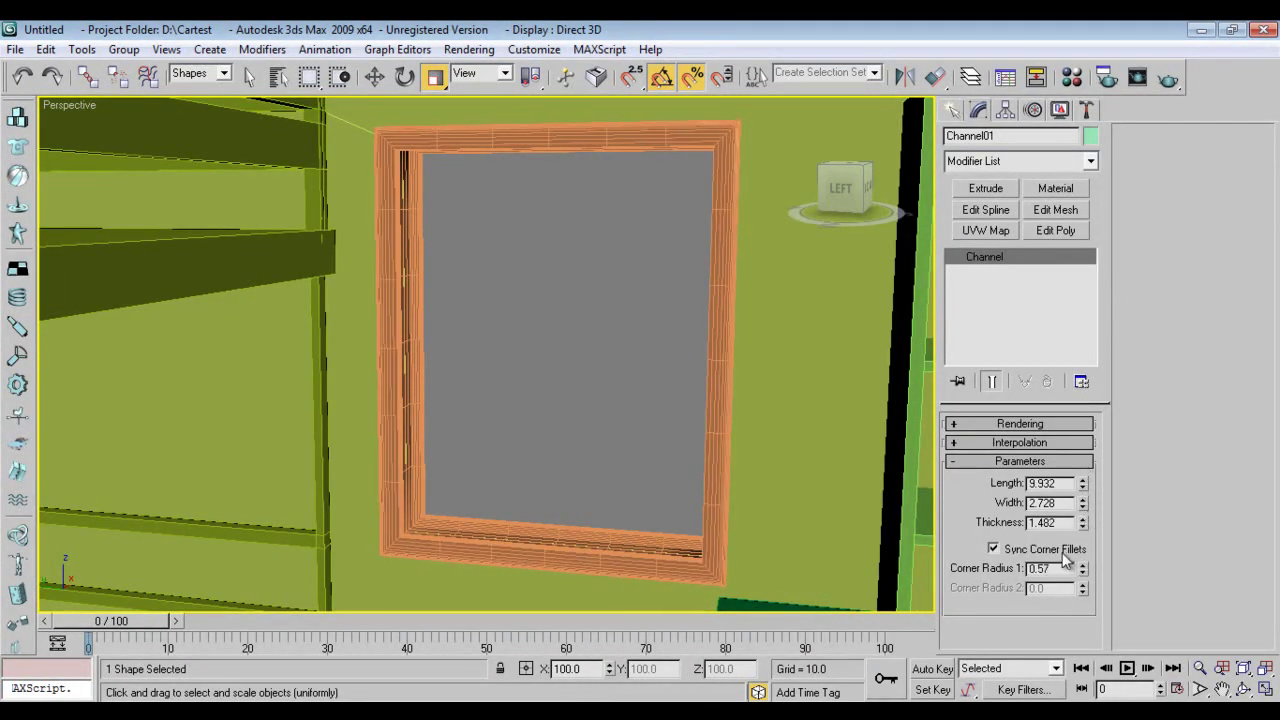
left_click(1065, 550)
left_click(1070, 549)
left_click_drag(1084, 486, 1085, 485)
scroll(568, 435, "up", 5)
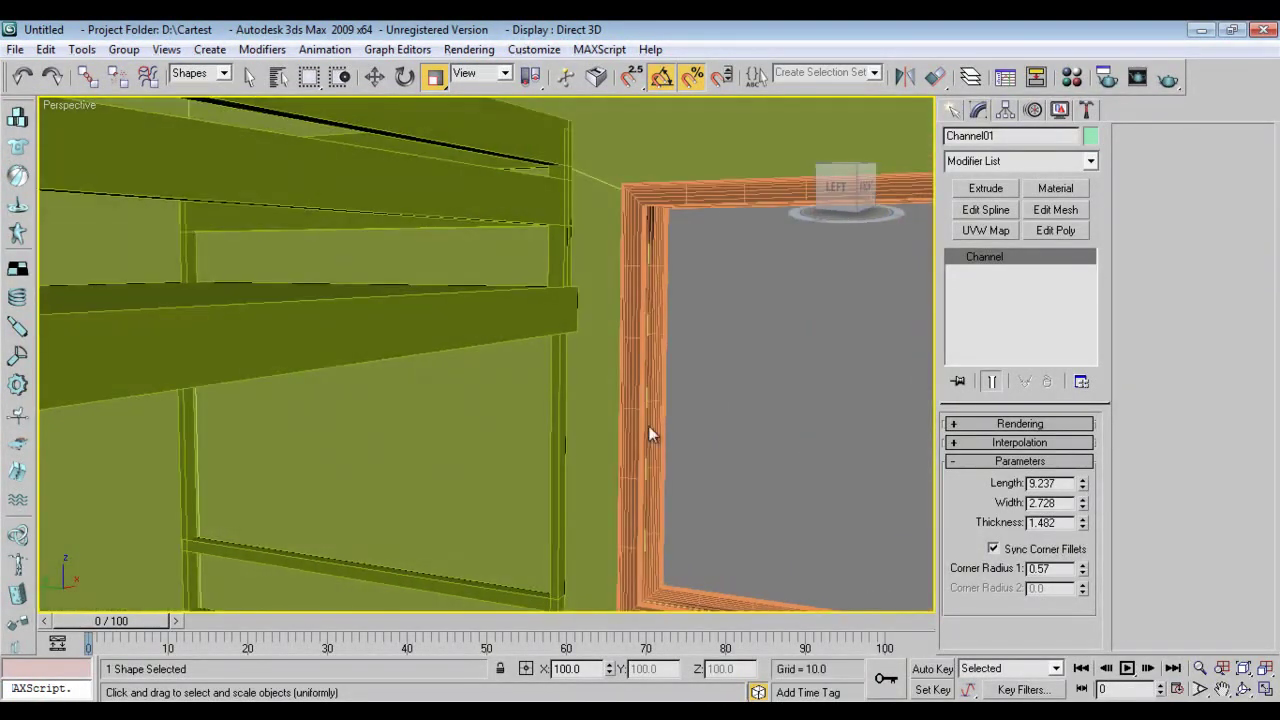
Set the selection filter to All and select the lofted window frame.
scroll(686, 414, "down", 5)
middle_click_drag(795, 445, 733, 411)
scroll(557, 379, "up", 2)
right_click(733, 411)
left_click(747, 430)
left_click(725, 424)
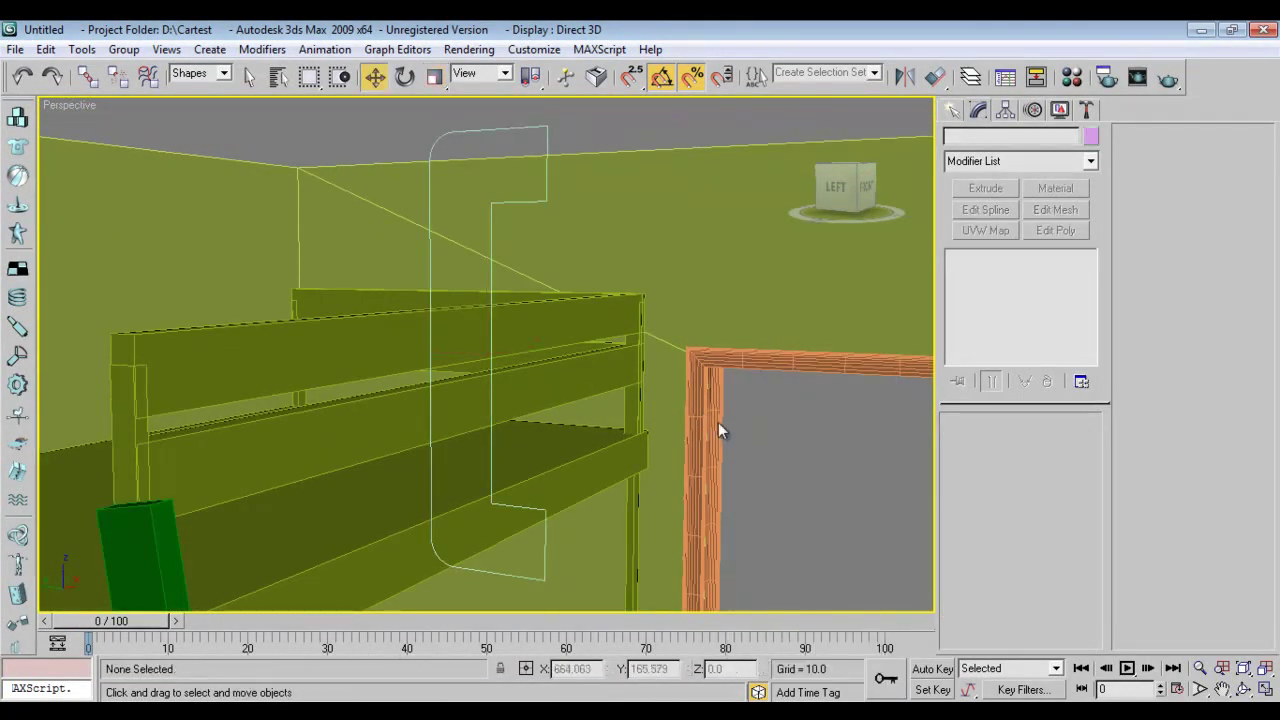
left_click(200, 73)
left_click(190, 86)
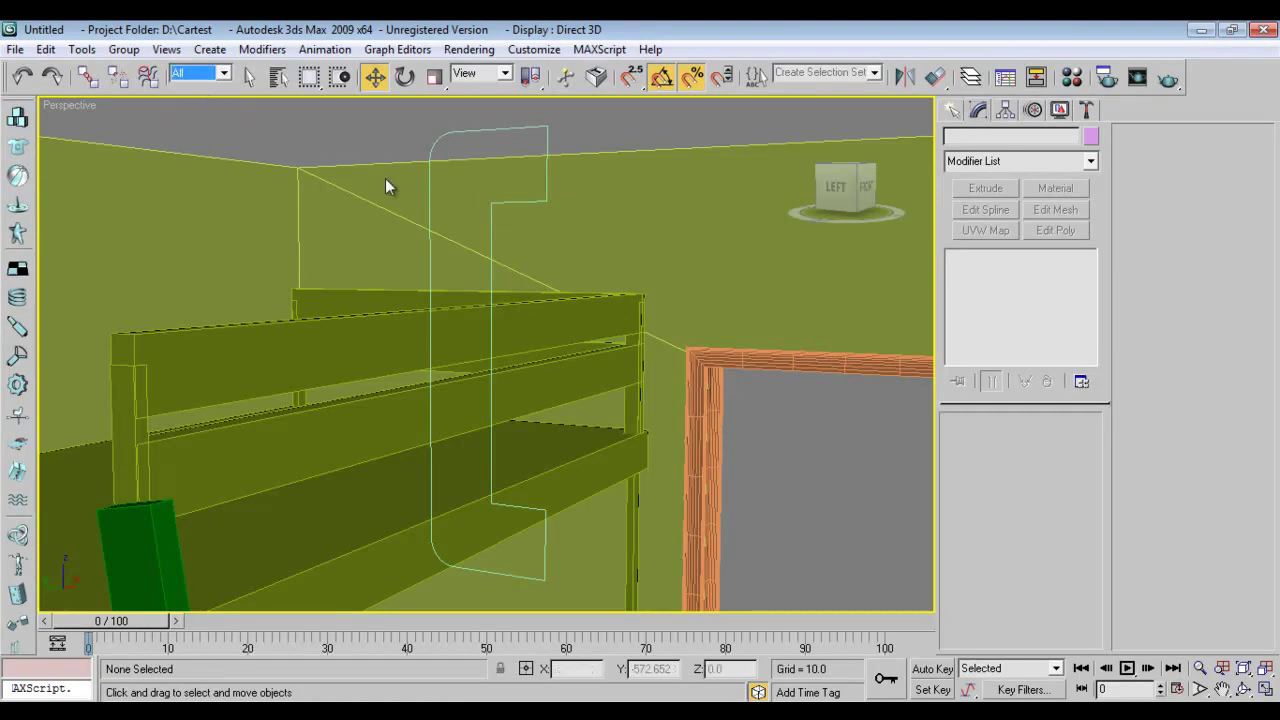
left_click(698, 423)
left_click(716, 439)
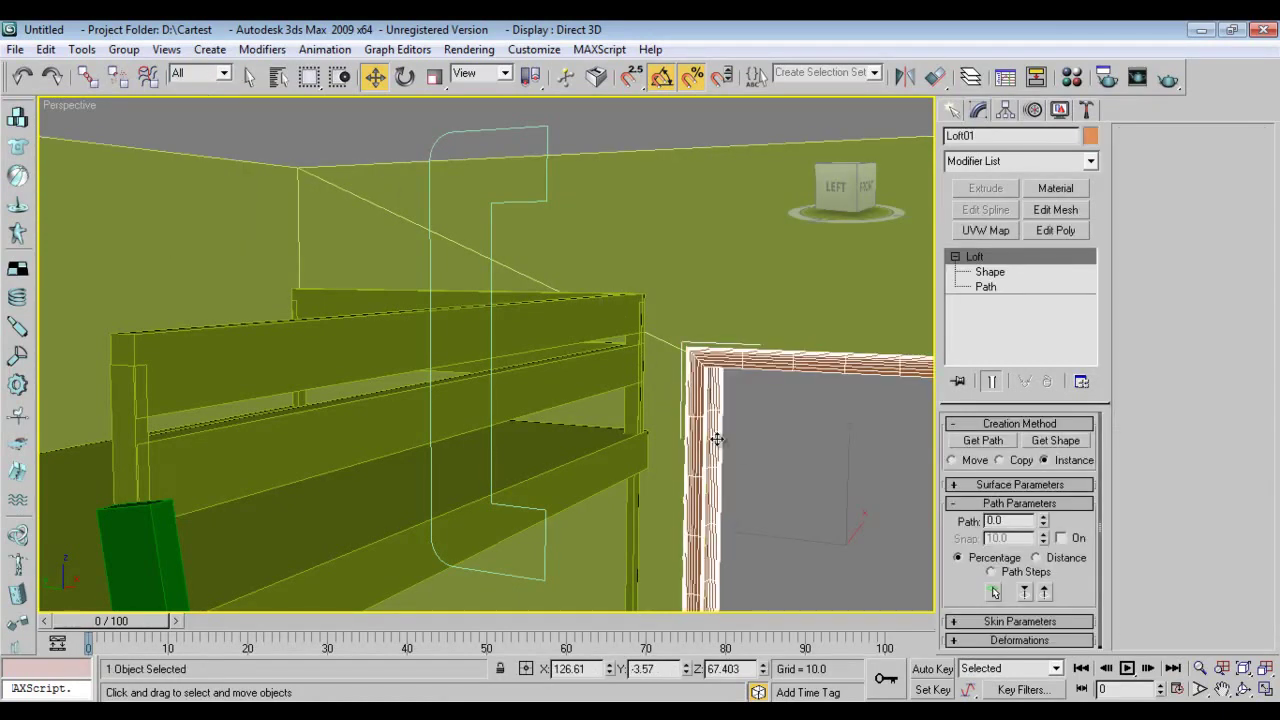
Examine the lofted frame's inner channel and lower corner up close, in shaded and wireframe display.
key("z")
middle_click_drag(589, 466, 455, 451, "alt")
scroll(469, 498, "up", 3)
middle_click_drag(469, 501, 421, 530, "alt")
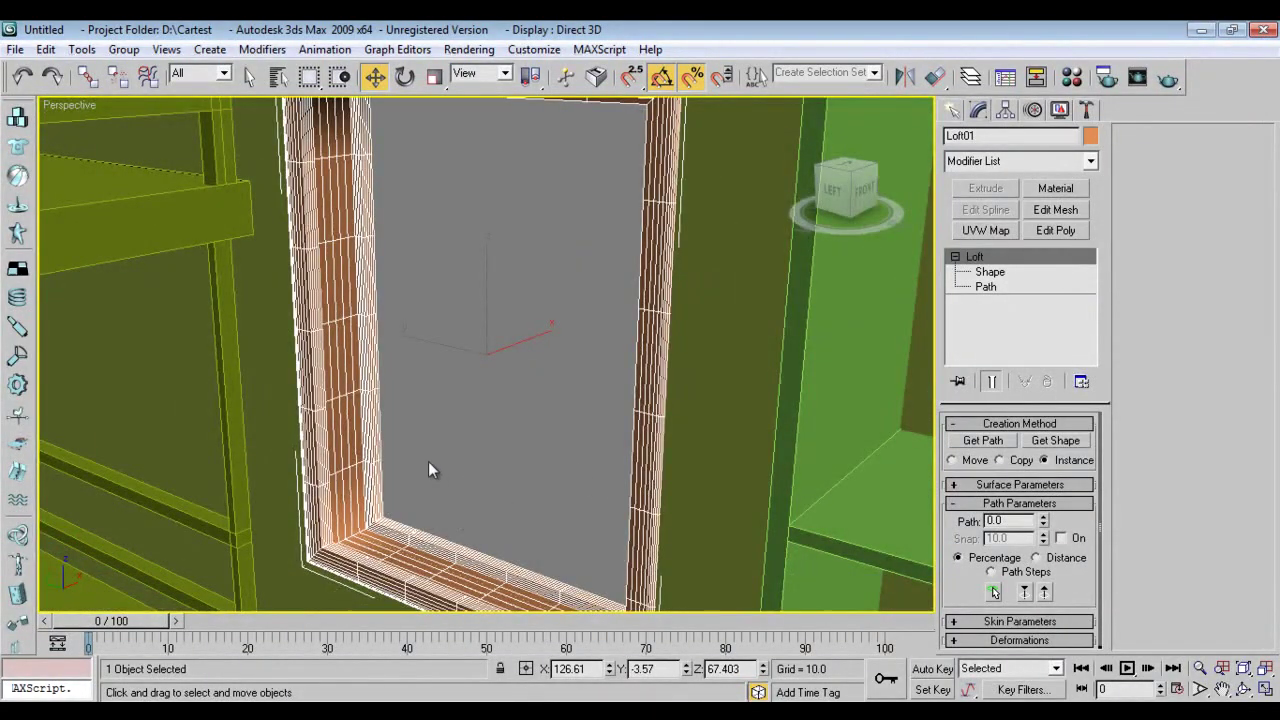
scroll(428, 461, "up", 3)
mouse_move(428, 461)
middle_mouse_down()
mouse_move(500, 363)
mouse_move(492, 335)
middle_mouse_up()
key("F3")
key("F3")
left_click(624, 409)
left_click(491, 500)
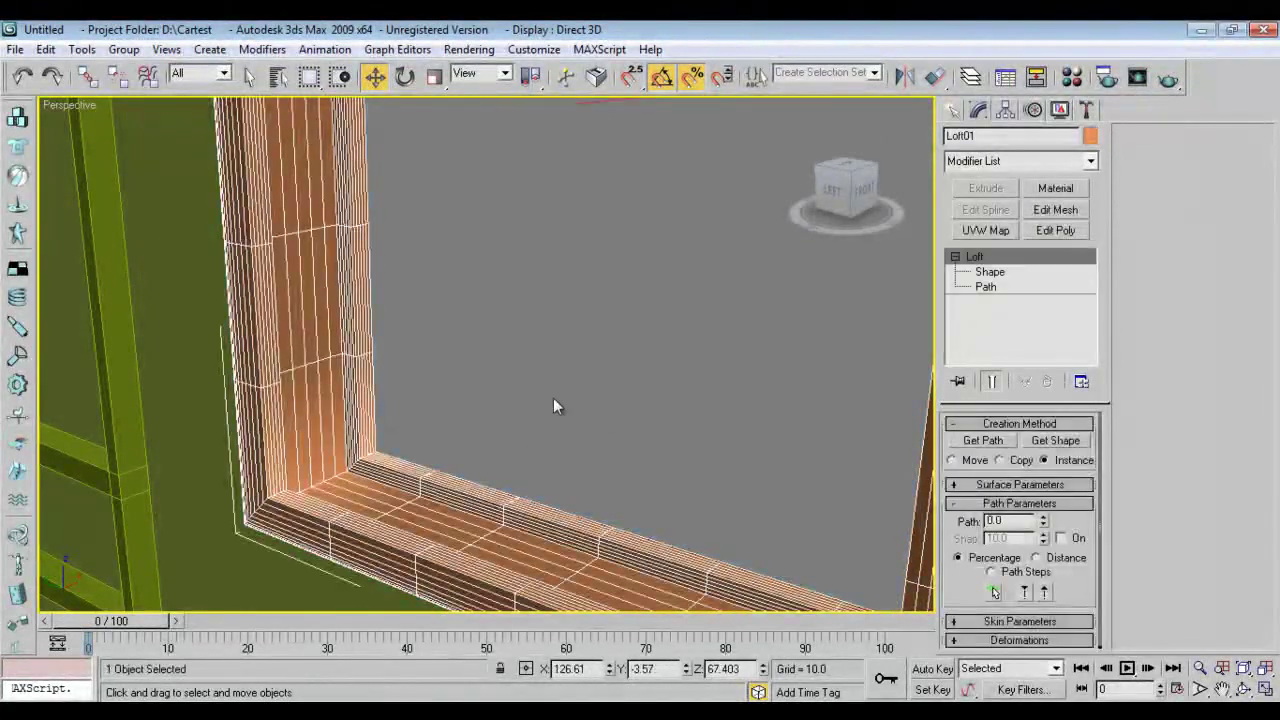
Rename the channel profile above the wall to Win_Adjust and hide it.
scroll(553, 398, "down", 5)
middle_click_drag(224, 349, 406, 254, "alt")
key("shift+z")
key("shift+z")
left_click(568, 176)
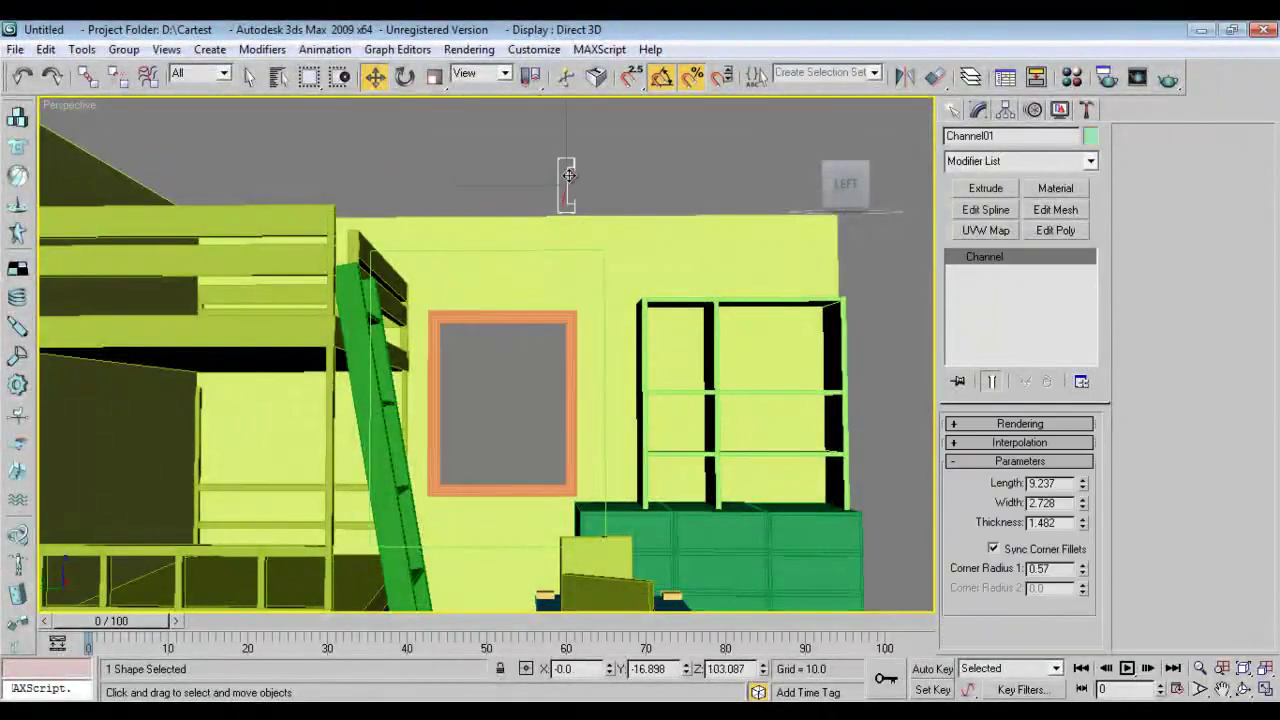
left_click(1005, 137)
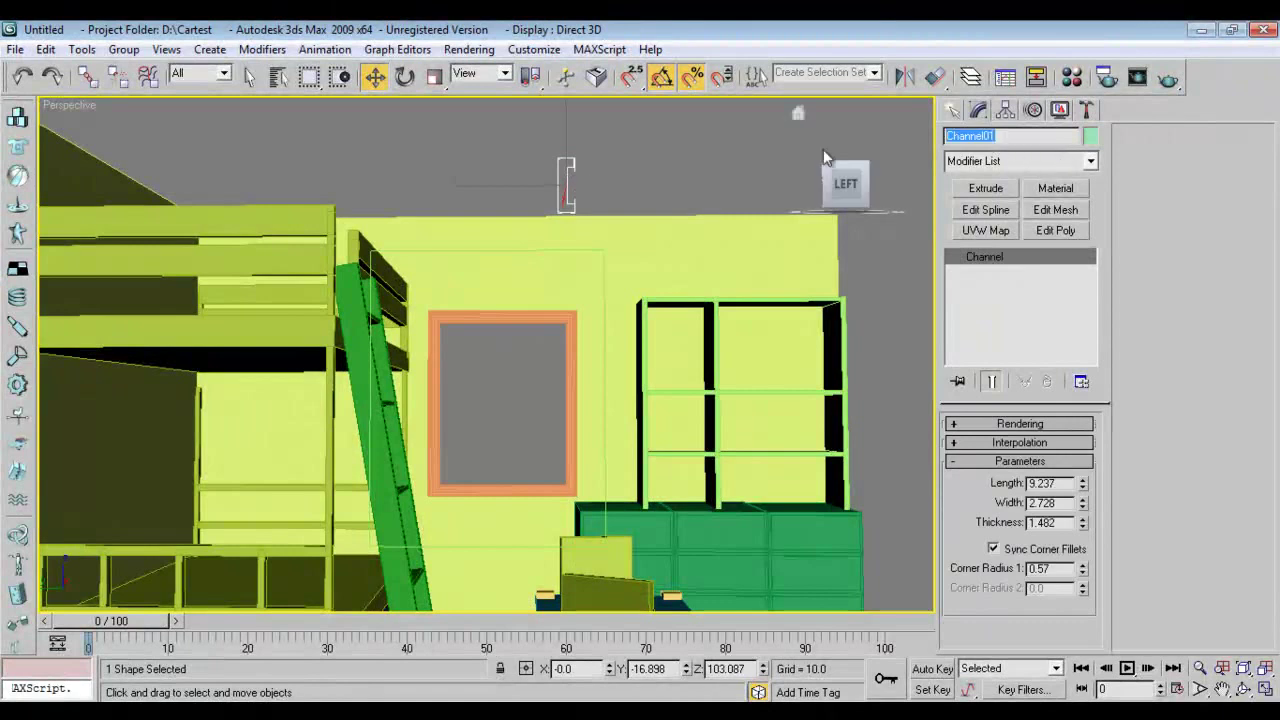
type("Win")
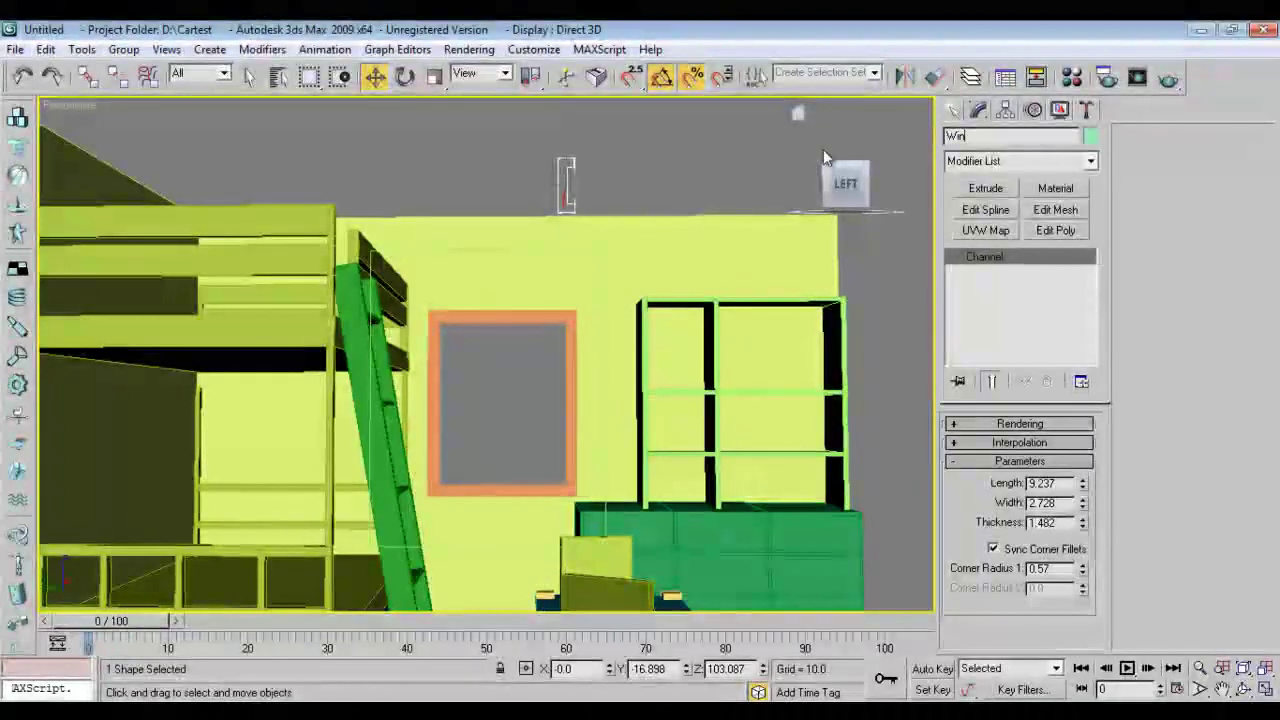
type("_Adjust")
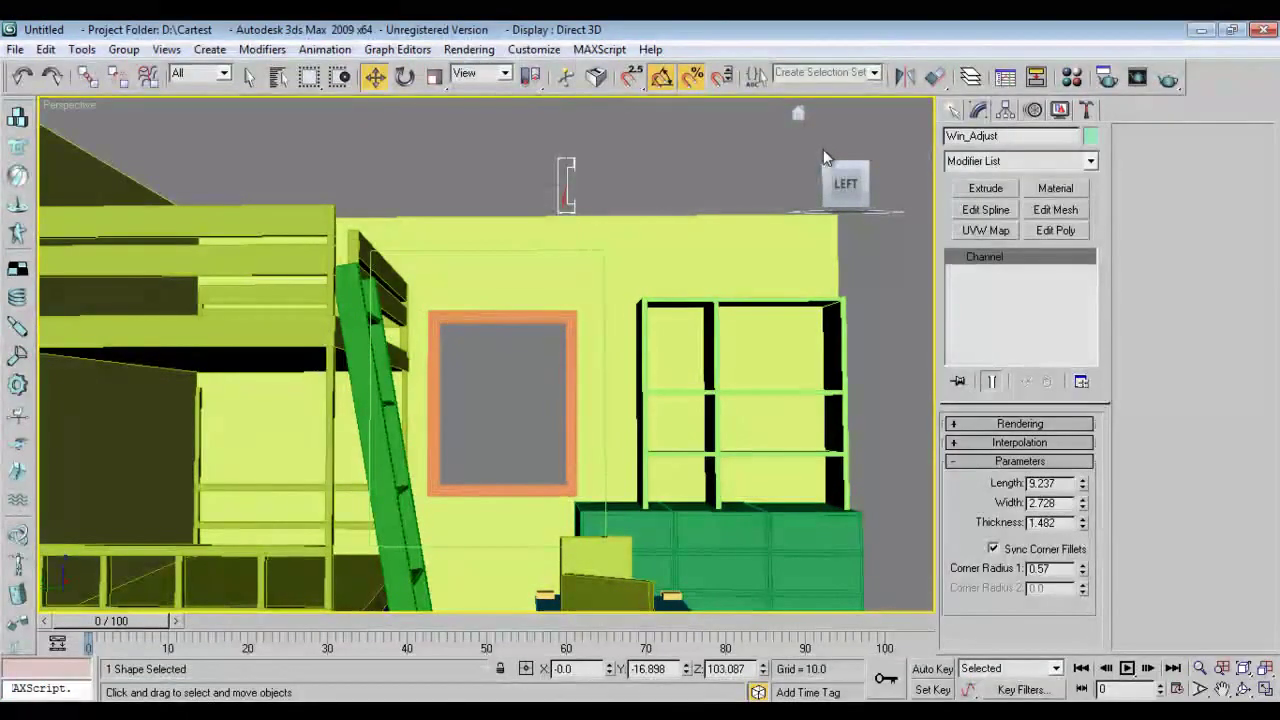
right_click(572, 189)
left_click(615, 136)
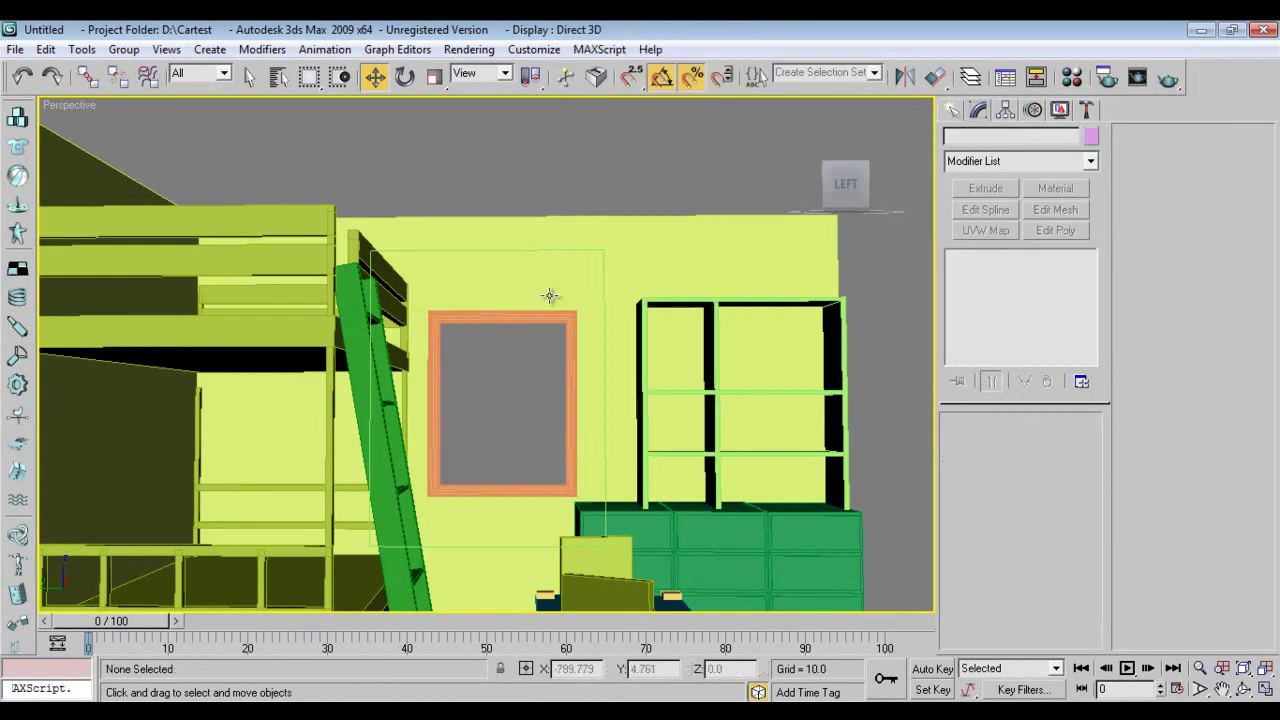
middle_click_drag(551, 394, 522, 422, "alt")
scroll(470, 382, "up", 3)
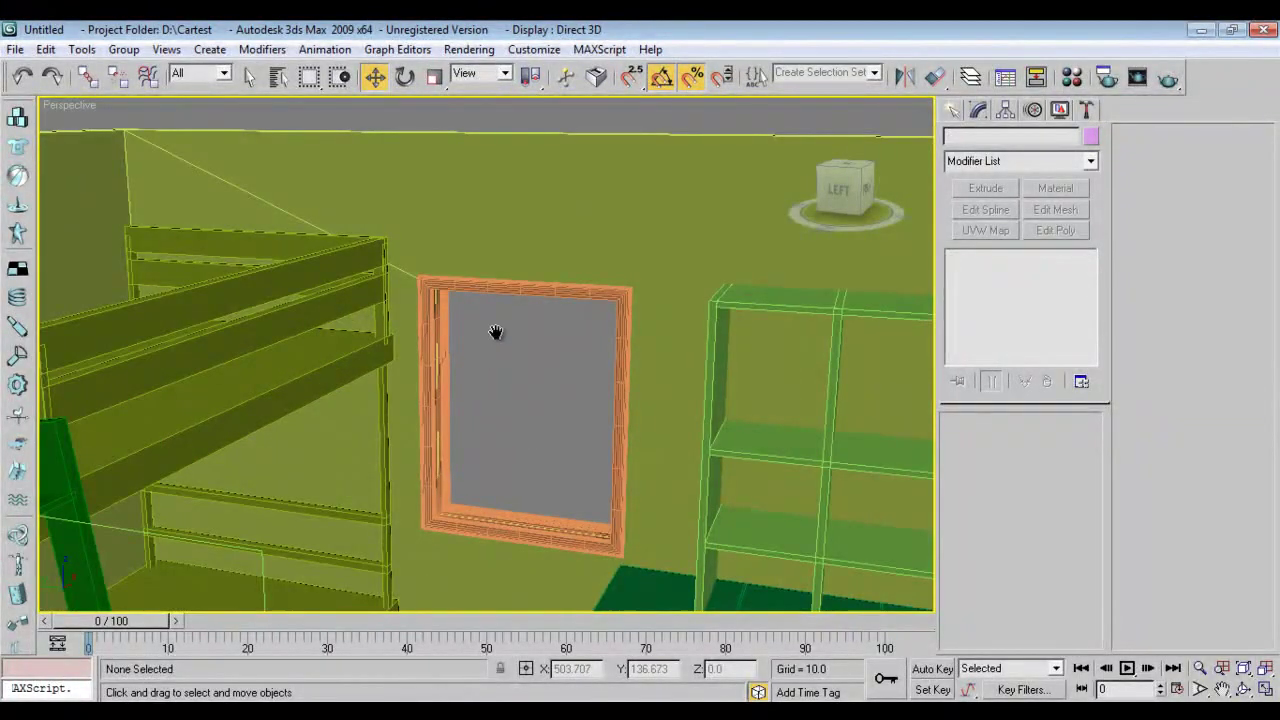
middle_click_drag(495, 332, 506, 360)
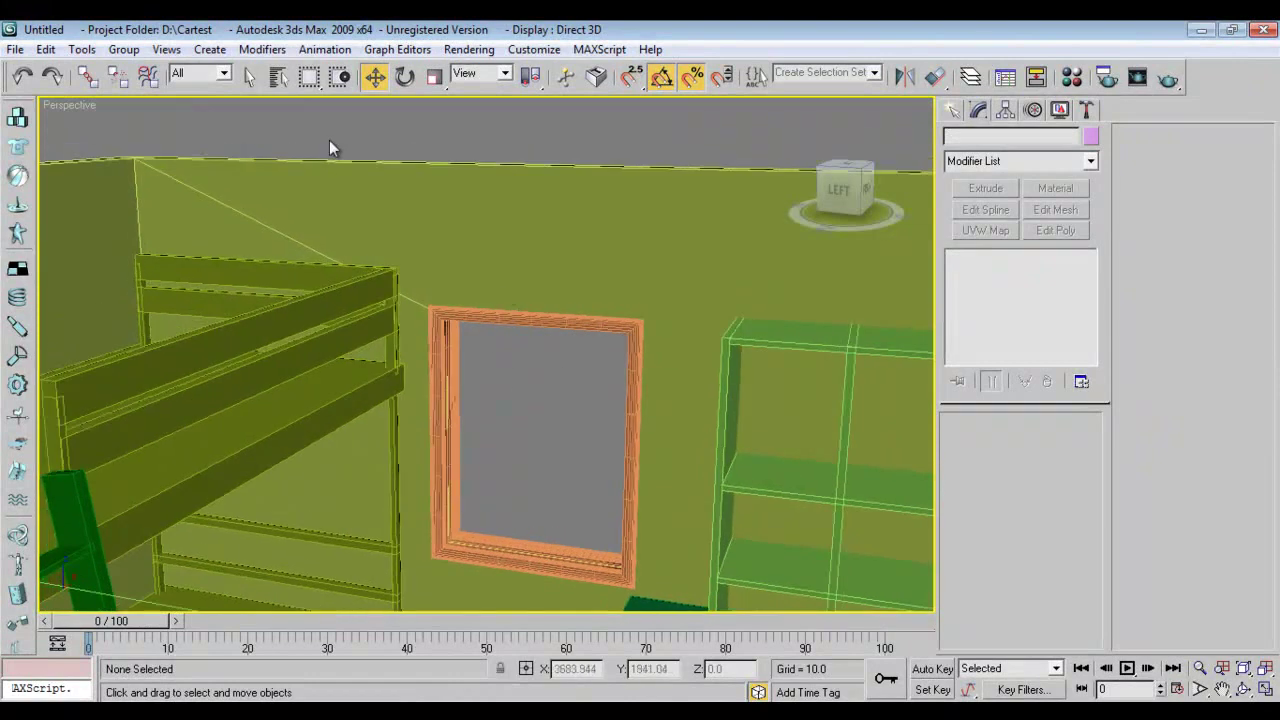
right_click(446, 264)
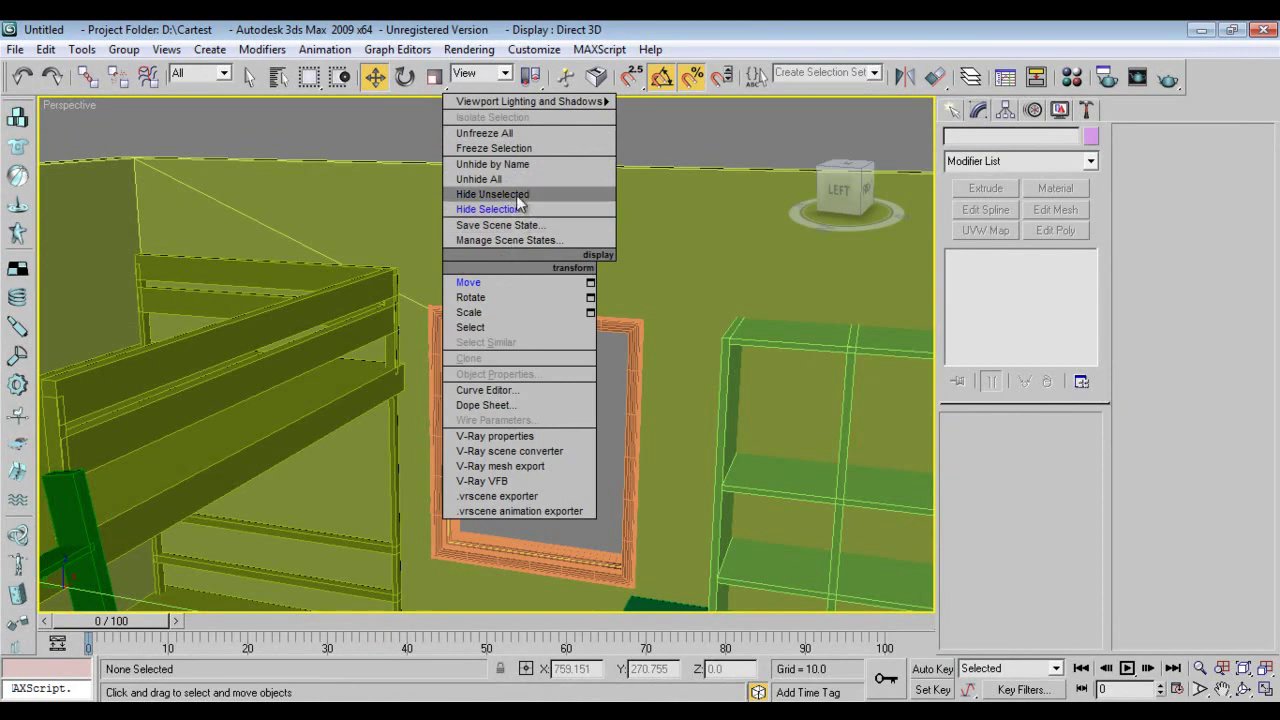
left_click(515, 164)
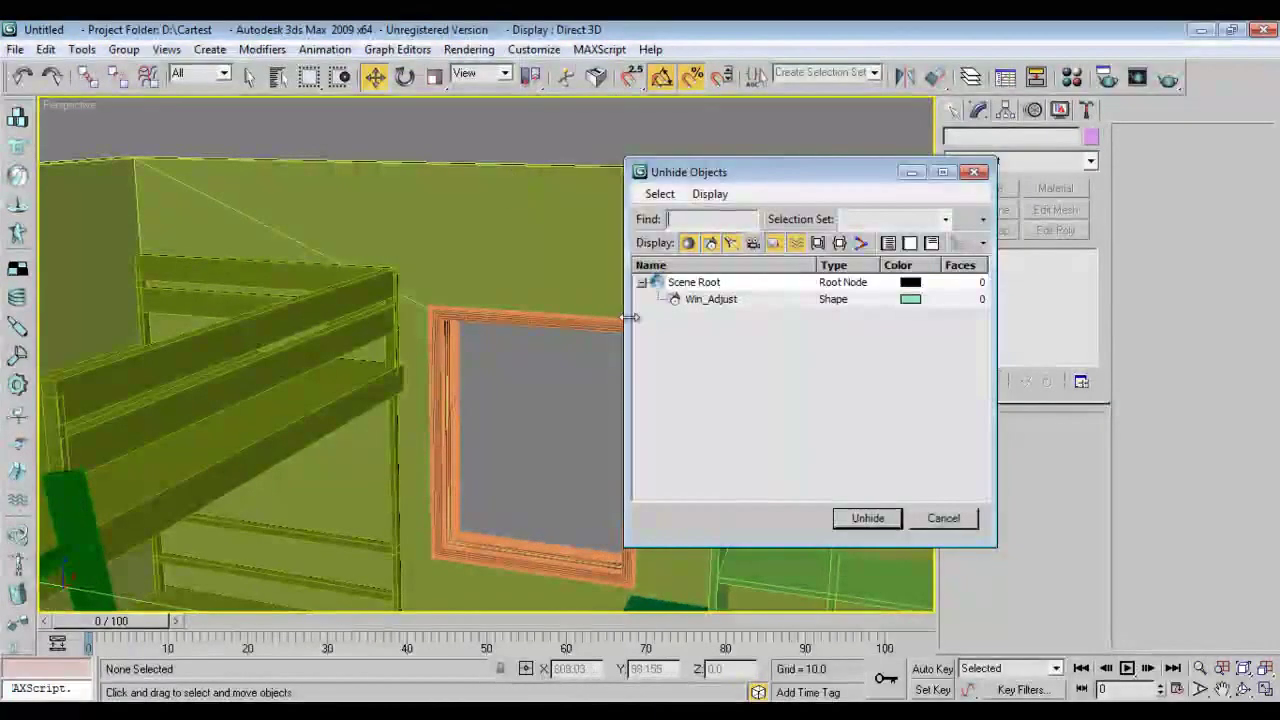
left_click(714, 300)
left_click(943, 518)
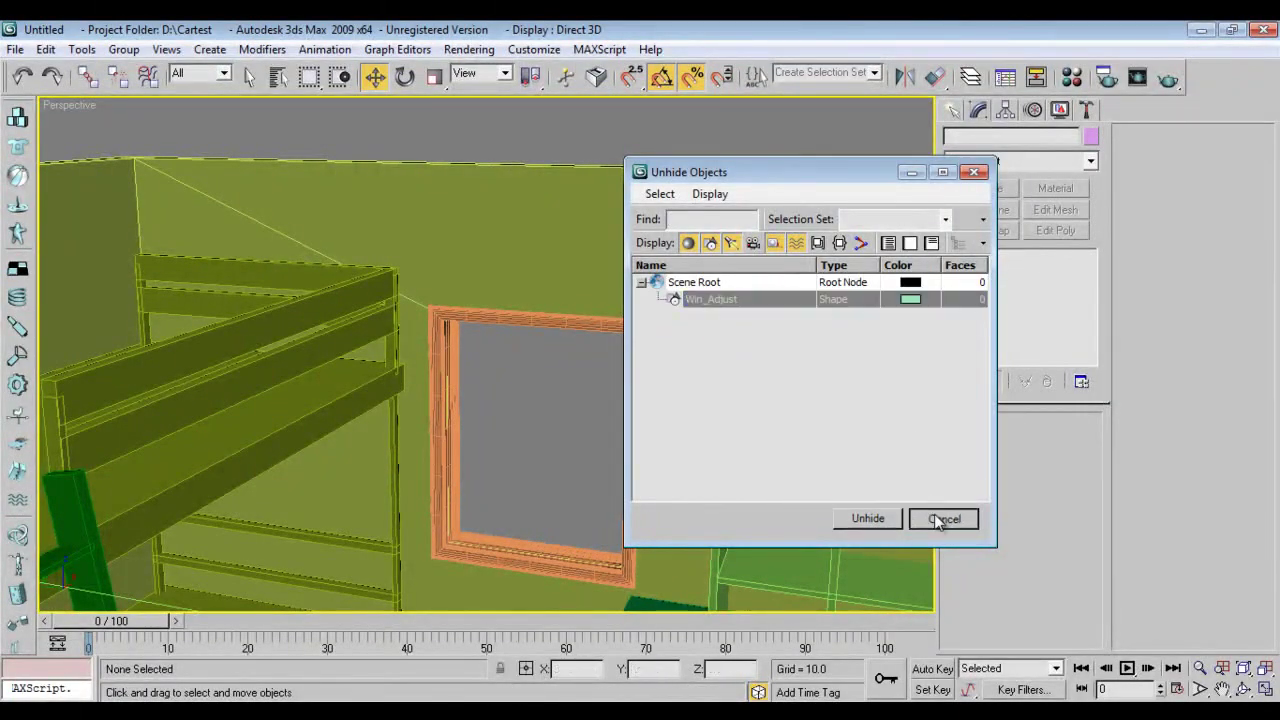
Include groups in the Unhide by Name list, unhide the window blinds, and show the scene through the camera.
right_click(590, 445)
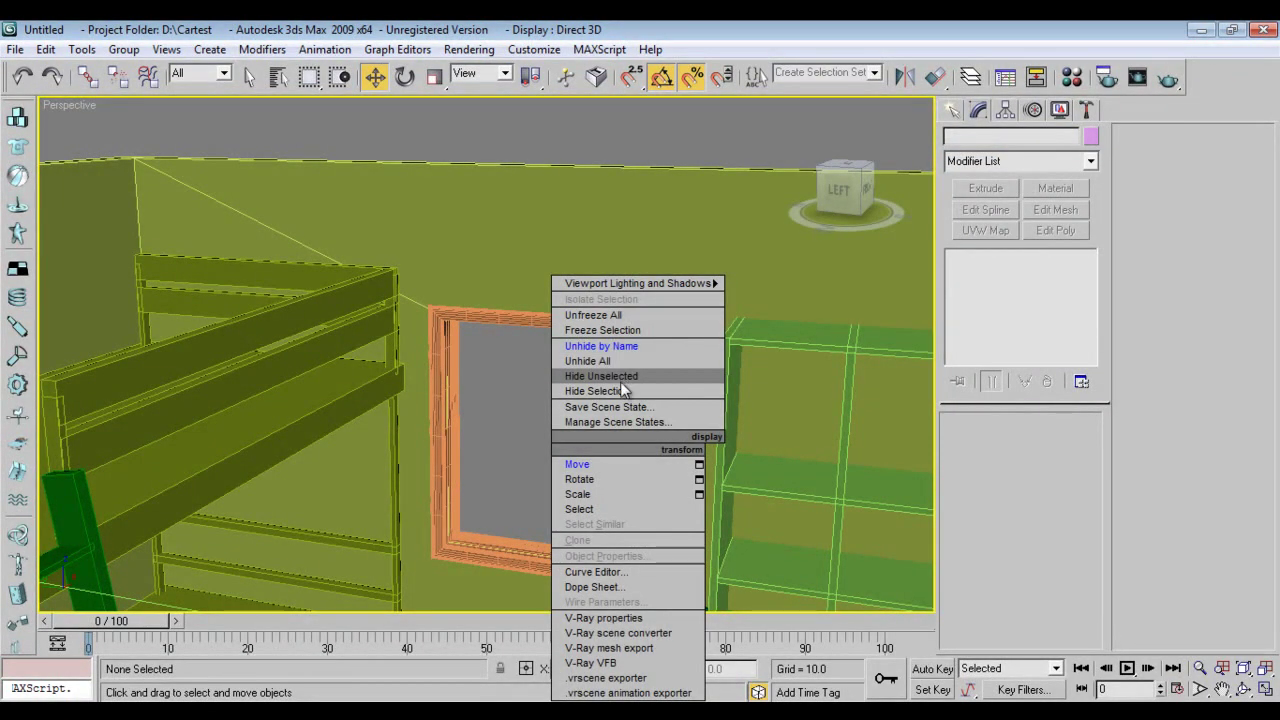
left_click(632, 348)
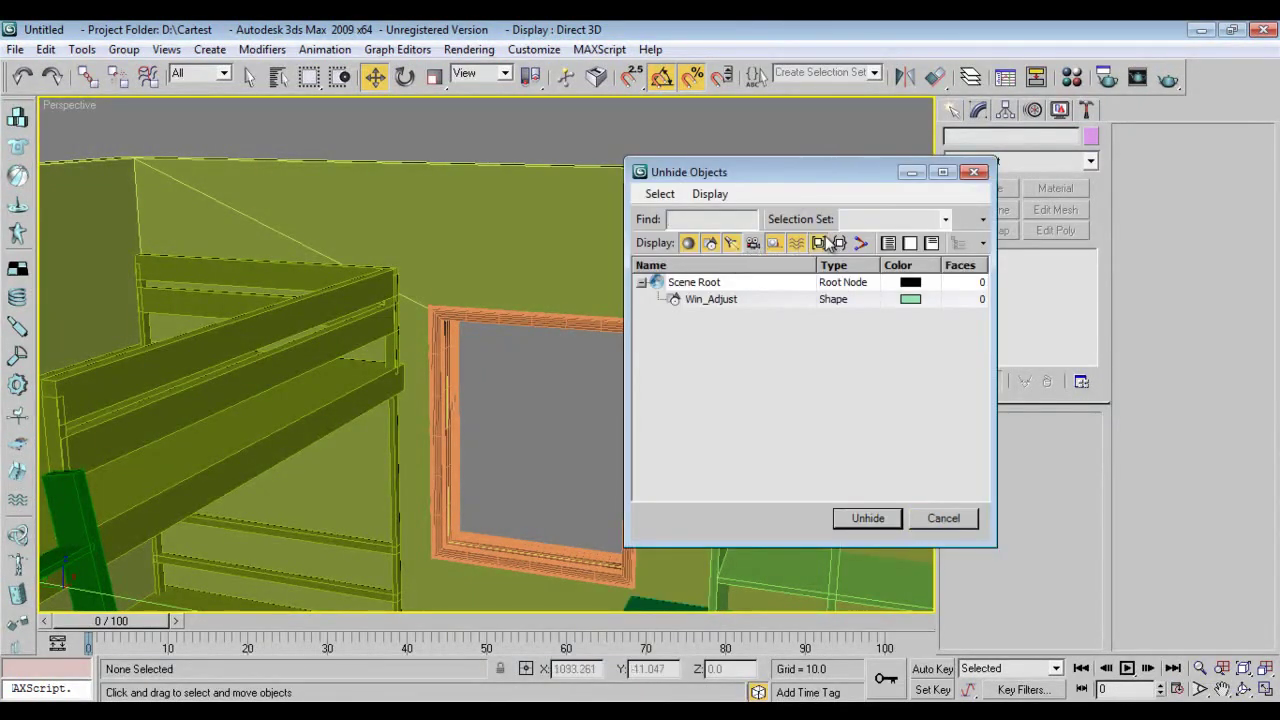
left_click(818, 243)
left_click(714, 302)
left_click(849, 520)
right_click(620, 450)
left_click(634, 464)
key("c")
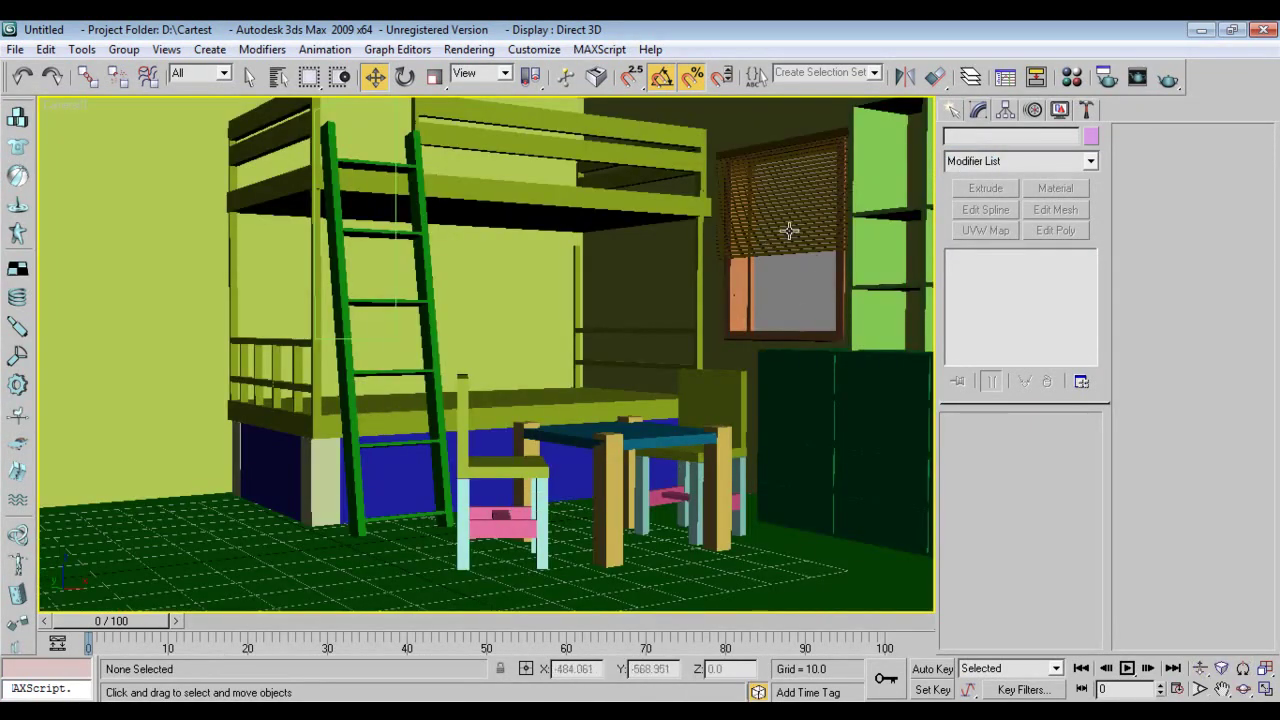
Examine the walls around the bunk bed in the Perspective view, returning to the camera view.
left_click(947, 113)
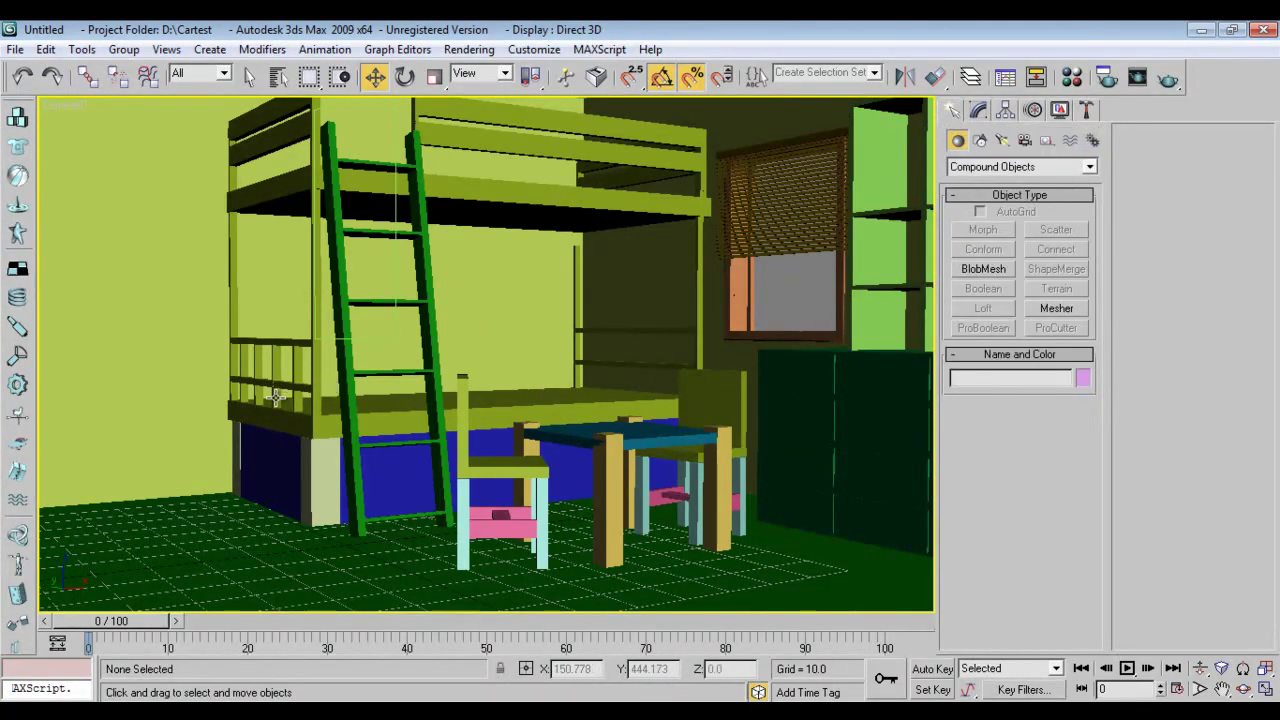
right_click(395, 263)
left_click(435, 281)
key("p")
middle_click_drag(399, 486, 465, 326, "alt")
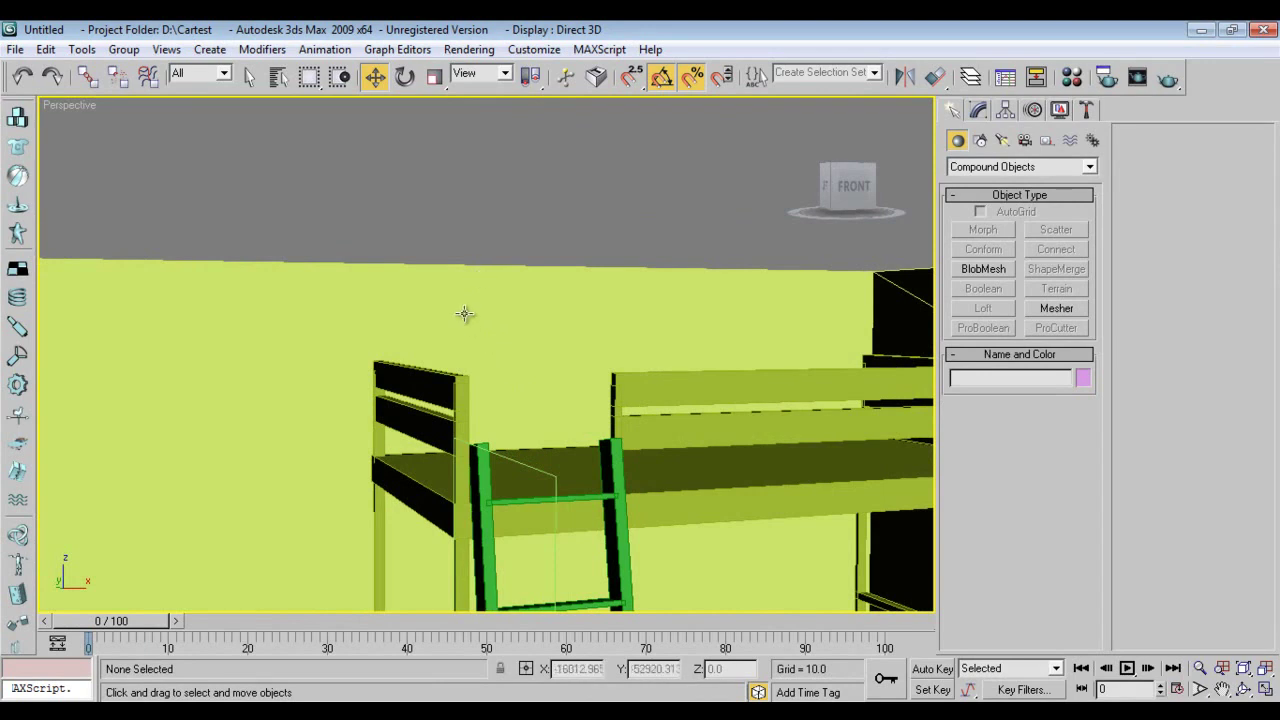
middle_click_drag(330, 523, 561, 385, "alt")
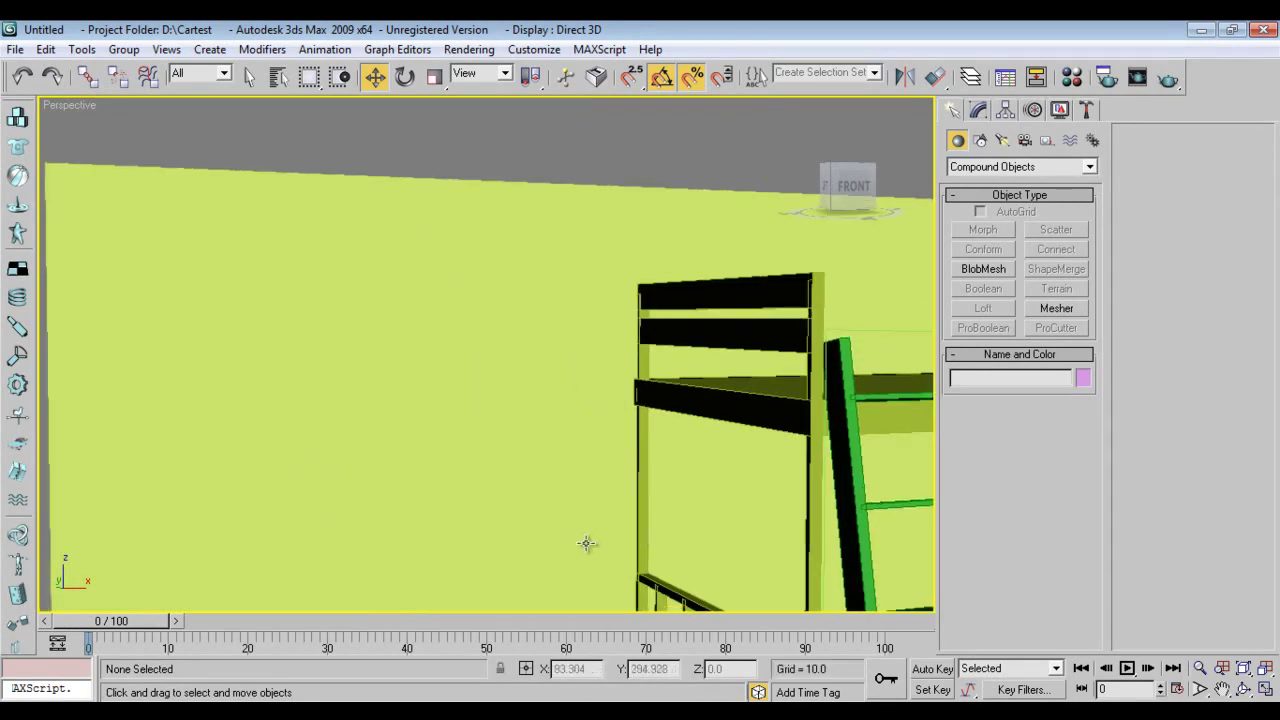
middle_click_drag(587, 544, 557, 293, "alt")
middle_click_drag(451, 432, 460, 357, "alt")
key("c")
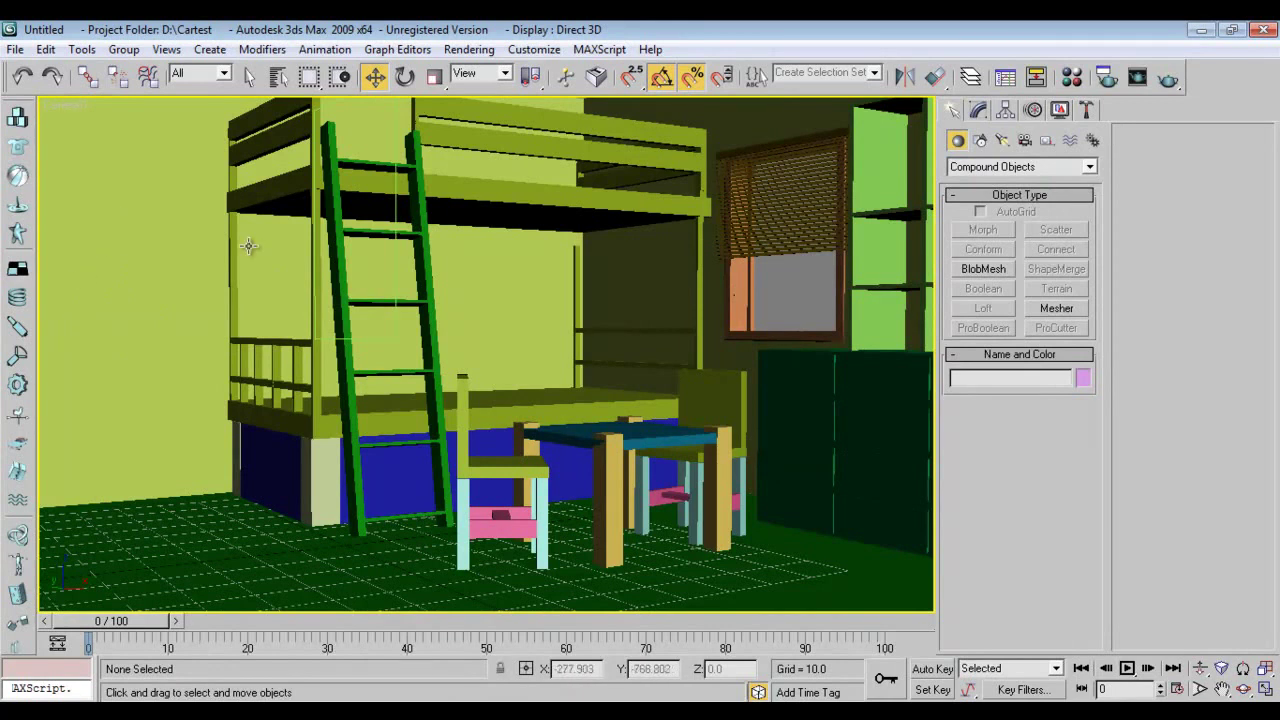
left_click(981, 141)
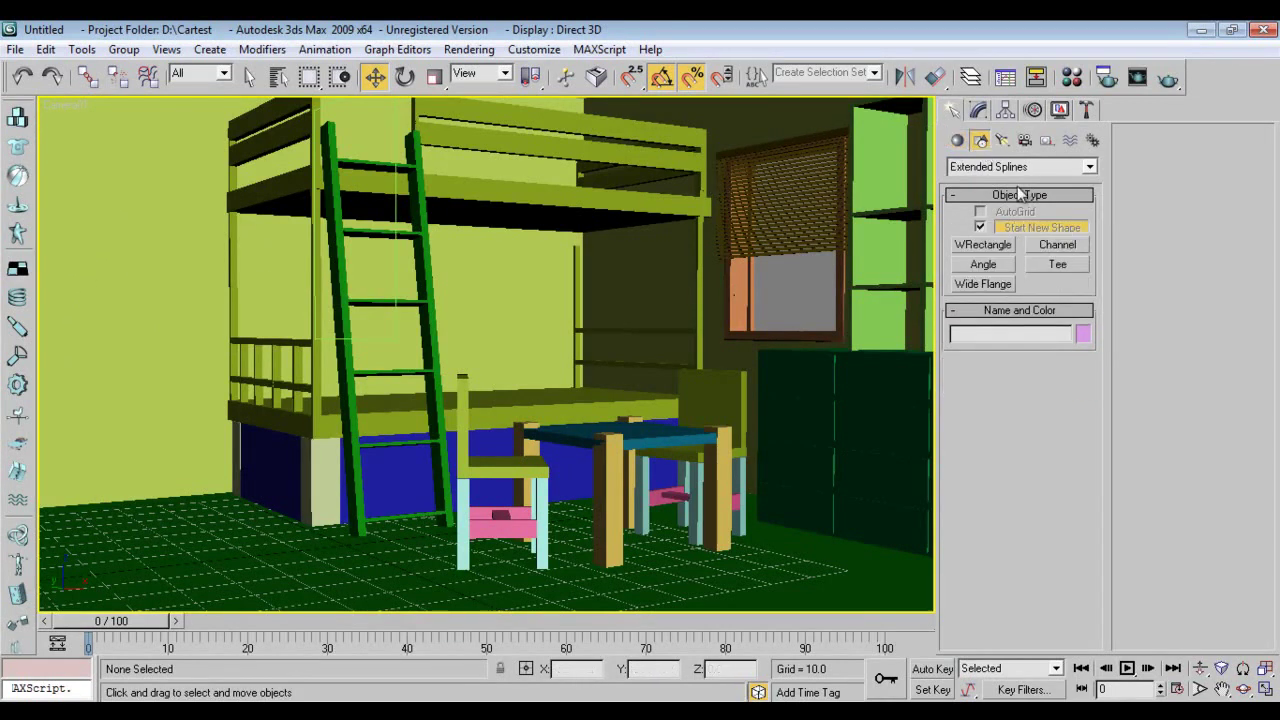
left_click(1015, 167)
left_click(1000, 180)
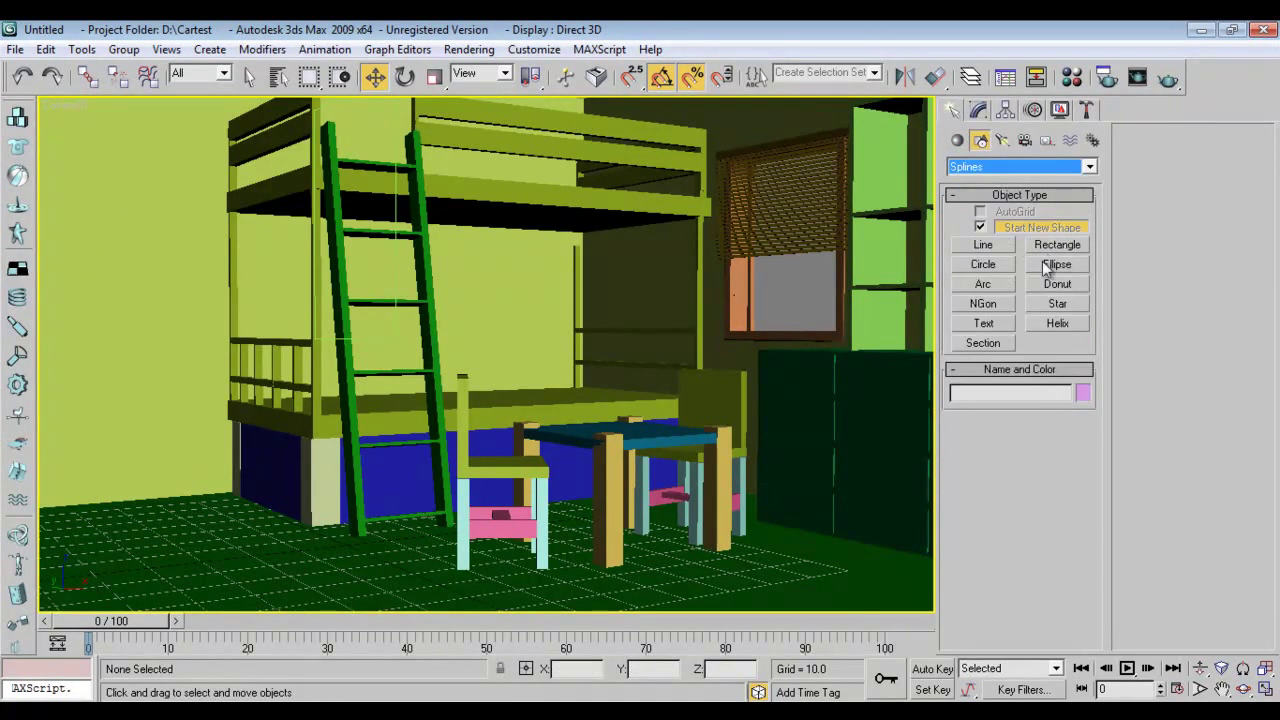
left_click(1057, 245)
key("f")
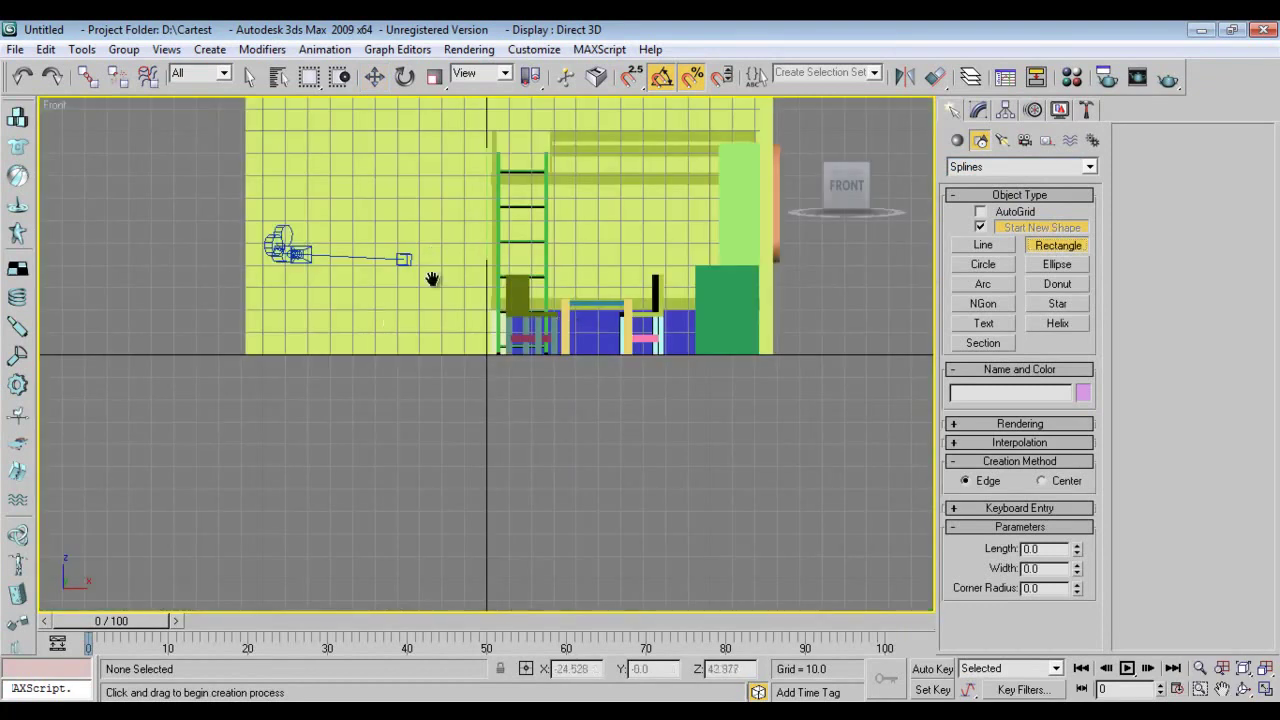
middle_click_drag(516, 307, 523, 360)
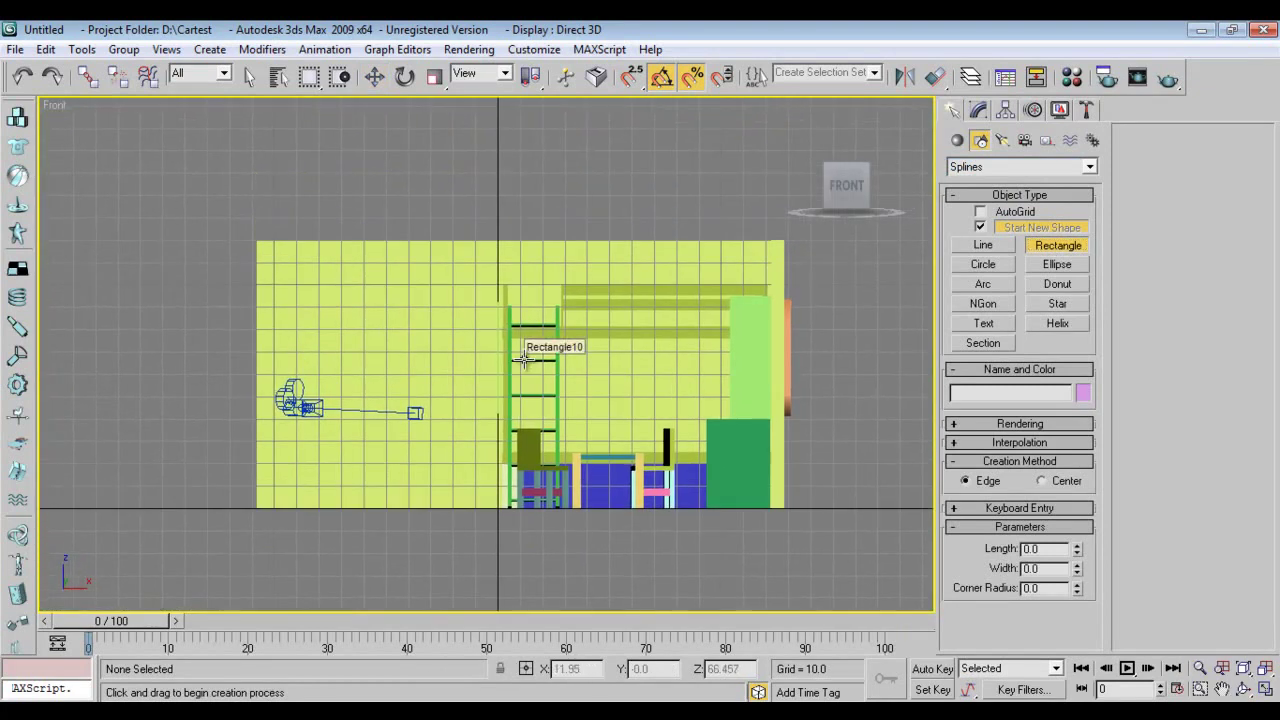
key("w")
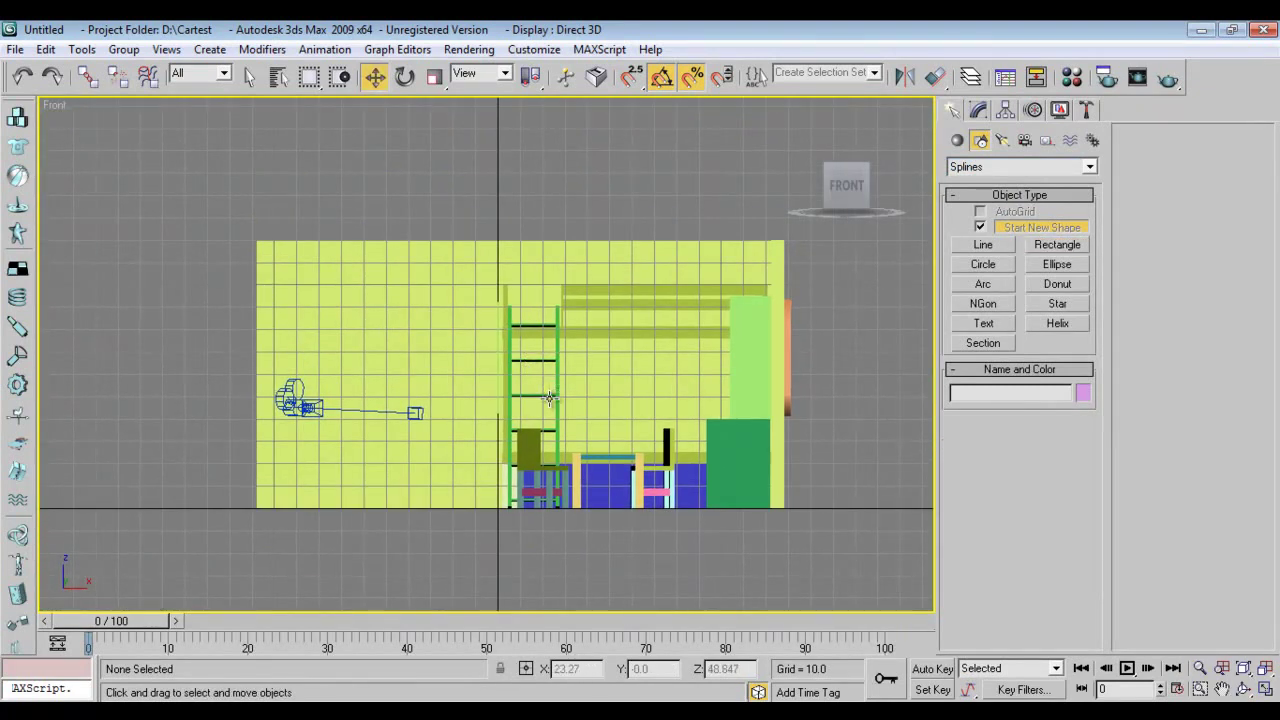
Draw a square spline in the wireframe Front view, in the empty area beside the bunk bed's ladder.
left_click(1058, 245)
middle_click_drag(440, 405, 466, 420)
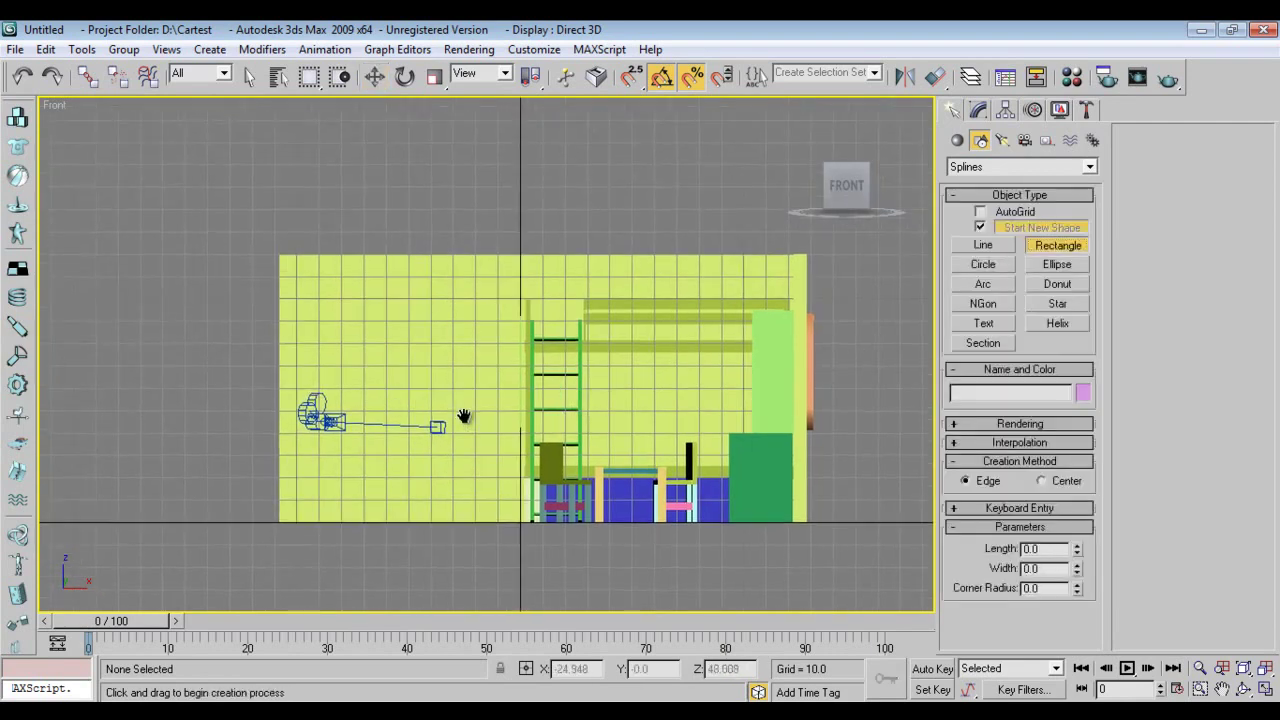
key("F3")
middle_click_drag(680, 406, 548, 378)
scroll(548, 379, "up", 2)
middle_click_drag(330, 414, 507, 415)
scroll(404, 417, "up", 1)
middle_click_drag(397, 417, 513, 426)
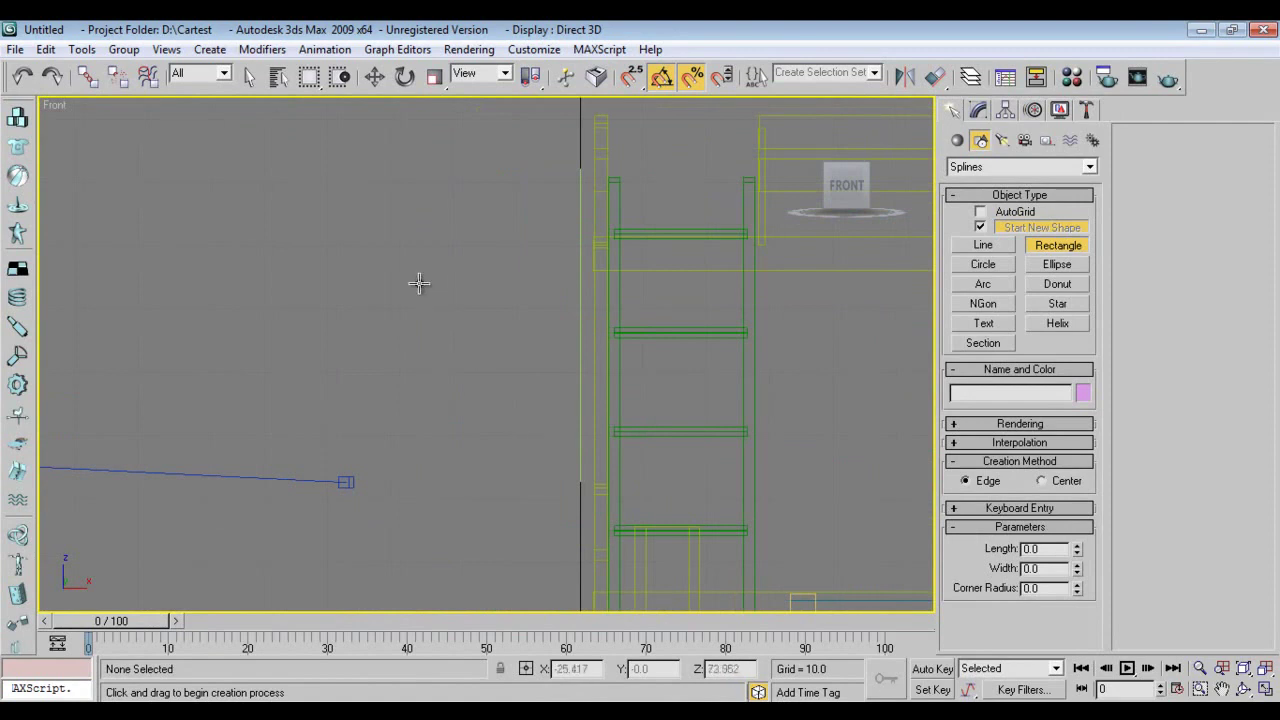
left_click_drag(413, 271, 540, 398)
Convert the new square to an editable spline.
key("w")
right_click(540, 430)
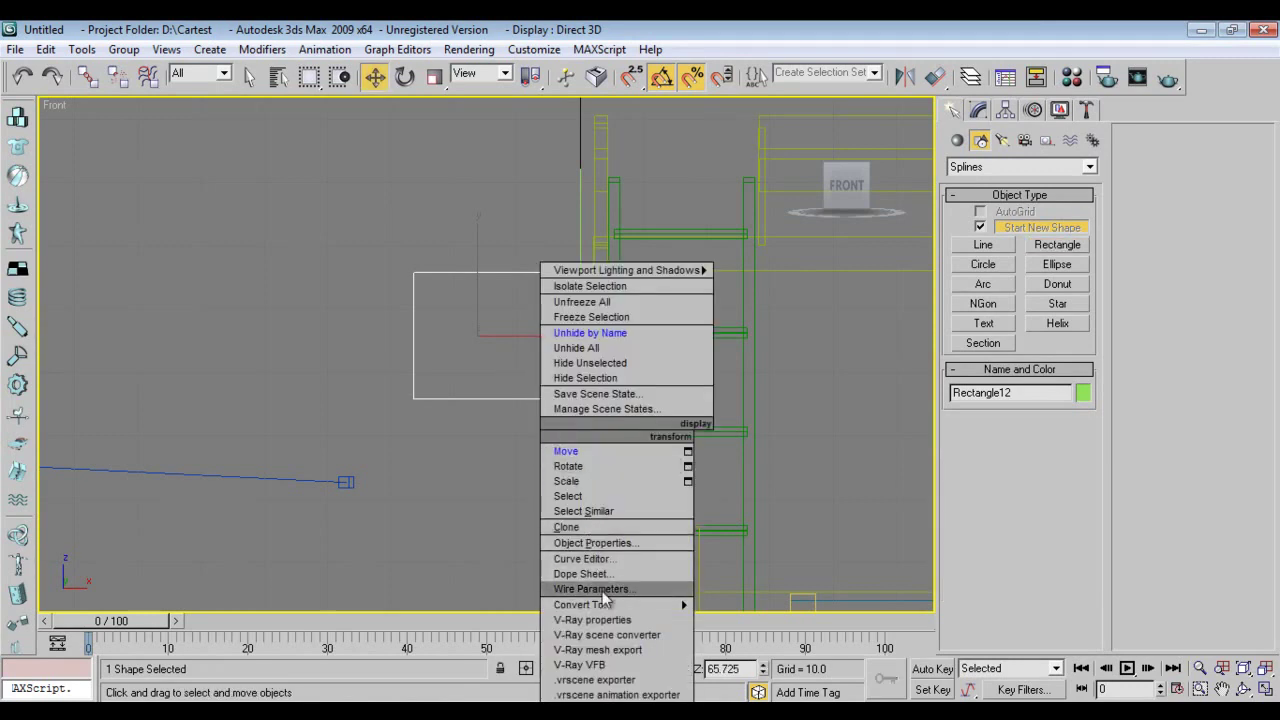
mouse_move(619, 604)
left_click(760, 604)
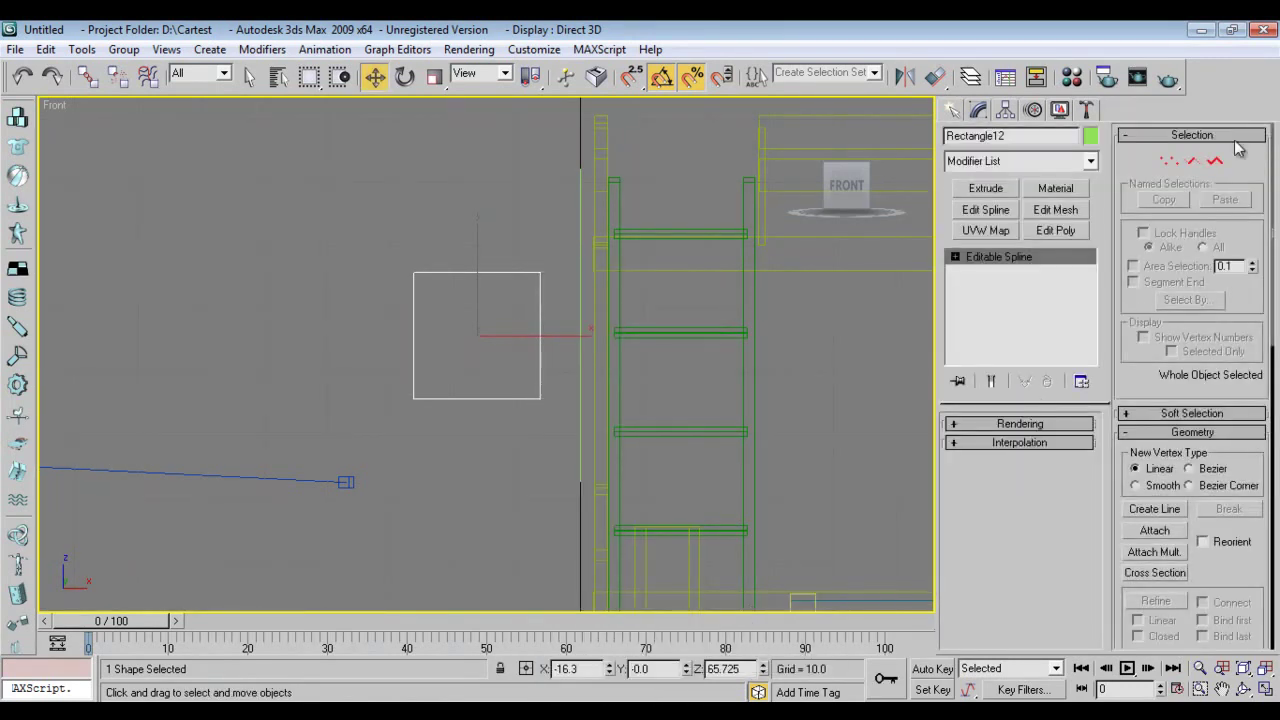
Outline the square's spline slightly inward to form a thin double-line frame.
left_click(1215, 163)
left_click(540, 345)
left_click_drag(1212, 500, 1213, 490)
scroll(1212, 490, "down", 5)
left_click(1155, 459)
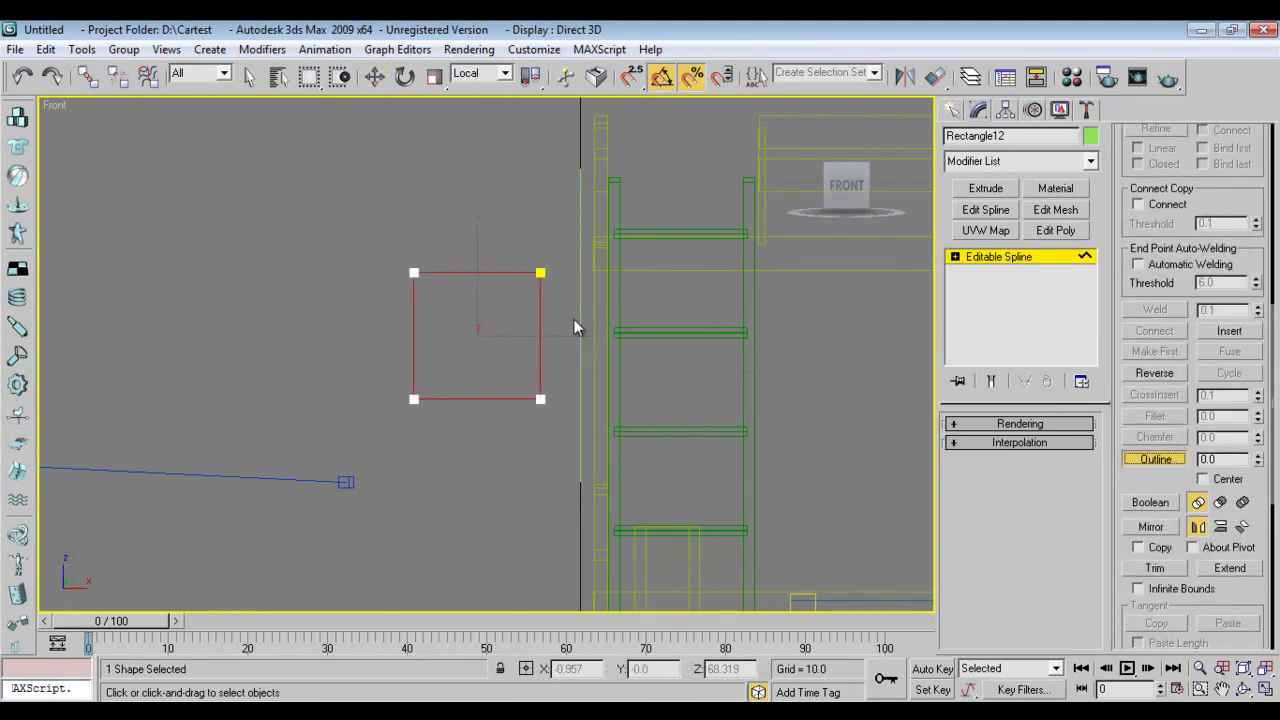
left_click_drag(541, 273, 540, 266)
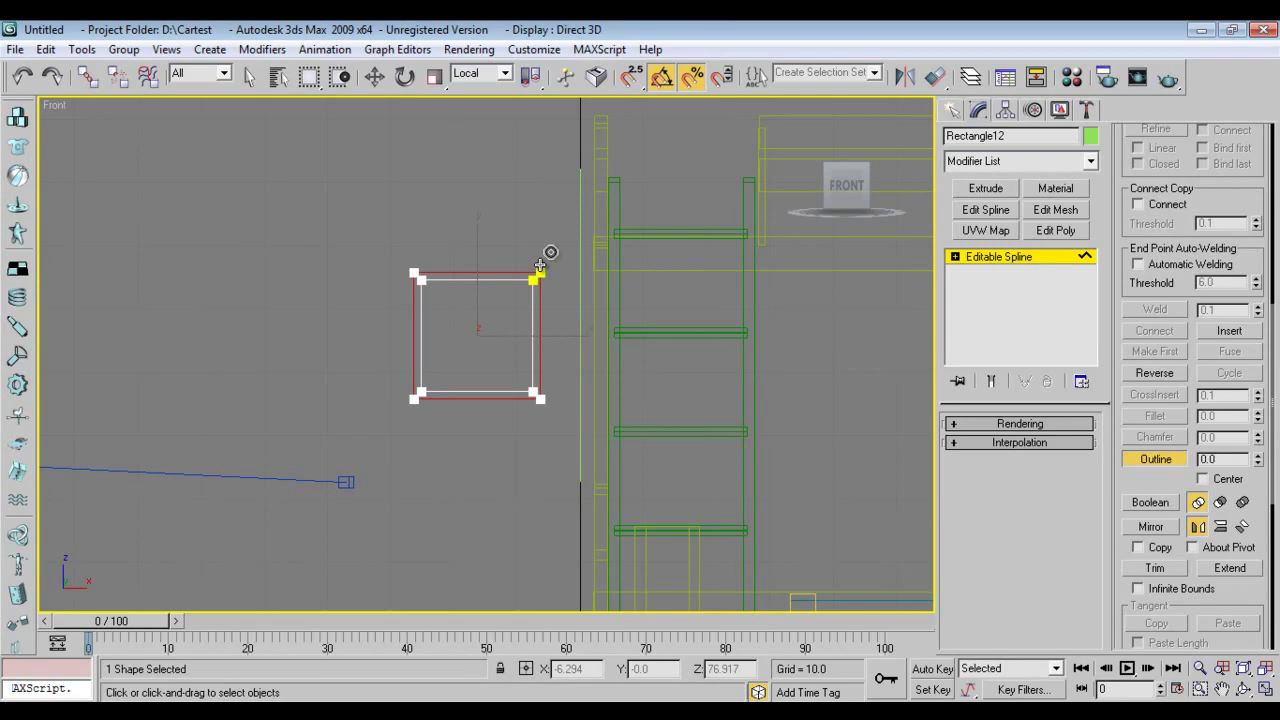
key("w")
Extrude the outlined square by an amount of 15 to form an open box shelf.
left_click(985, 188)
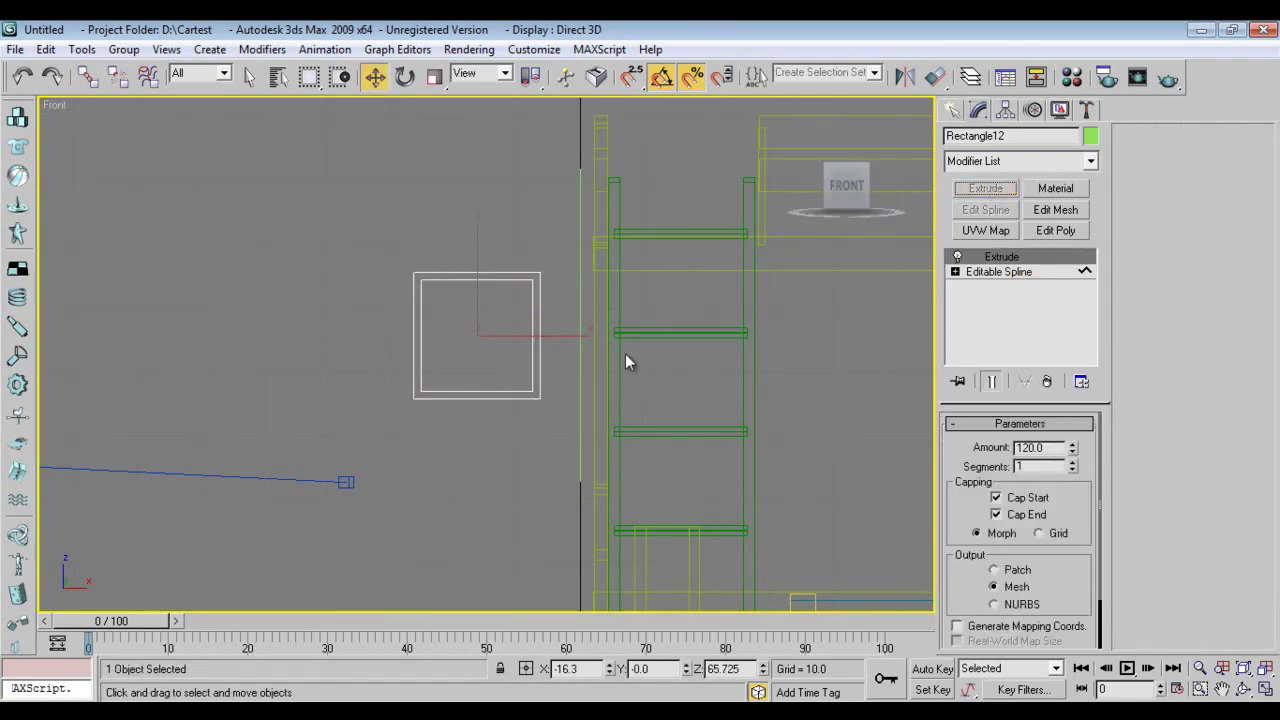
key("p")
key("z")
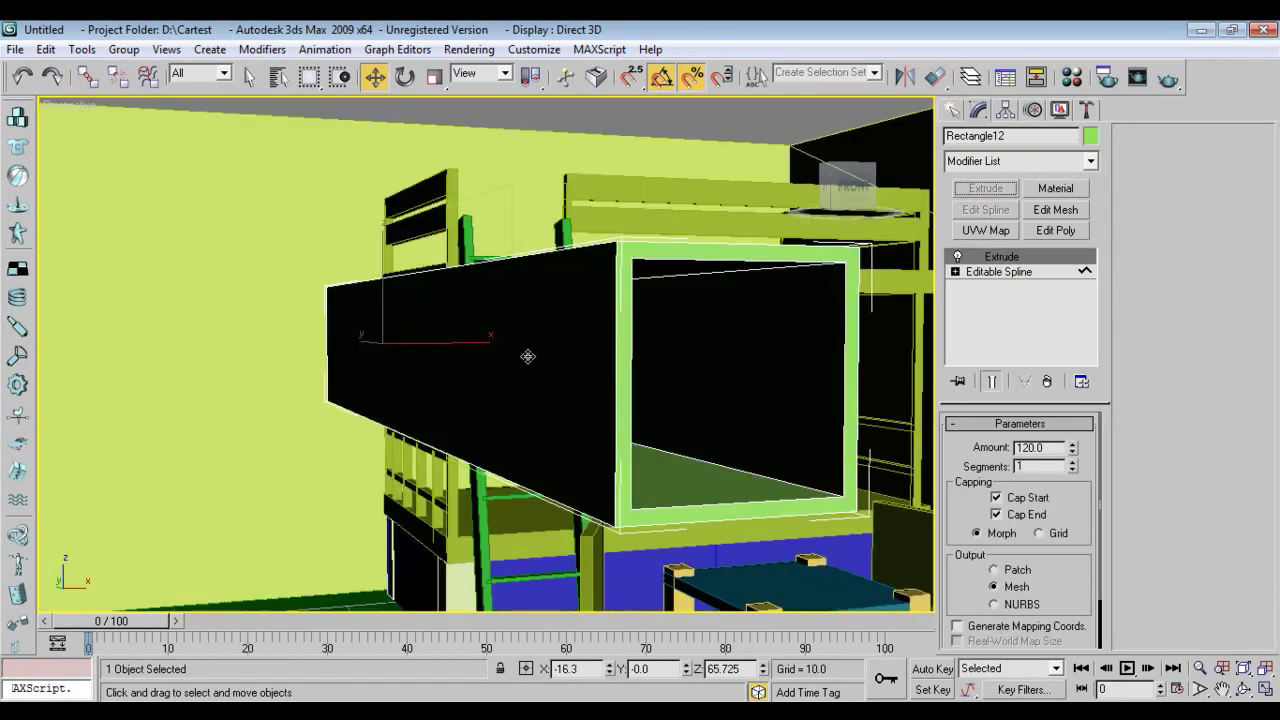
double_click(1036, 447)
type("5")
key("Return")
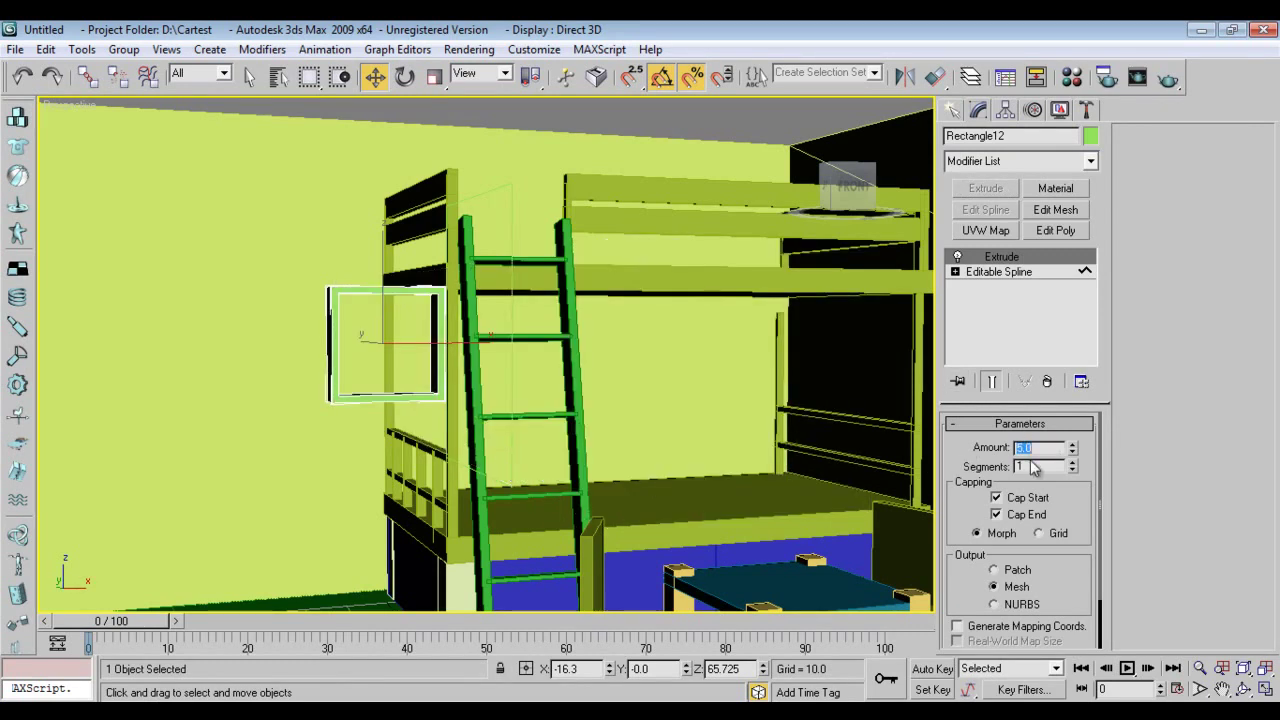
type("25")
key("Return")
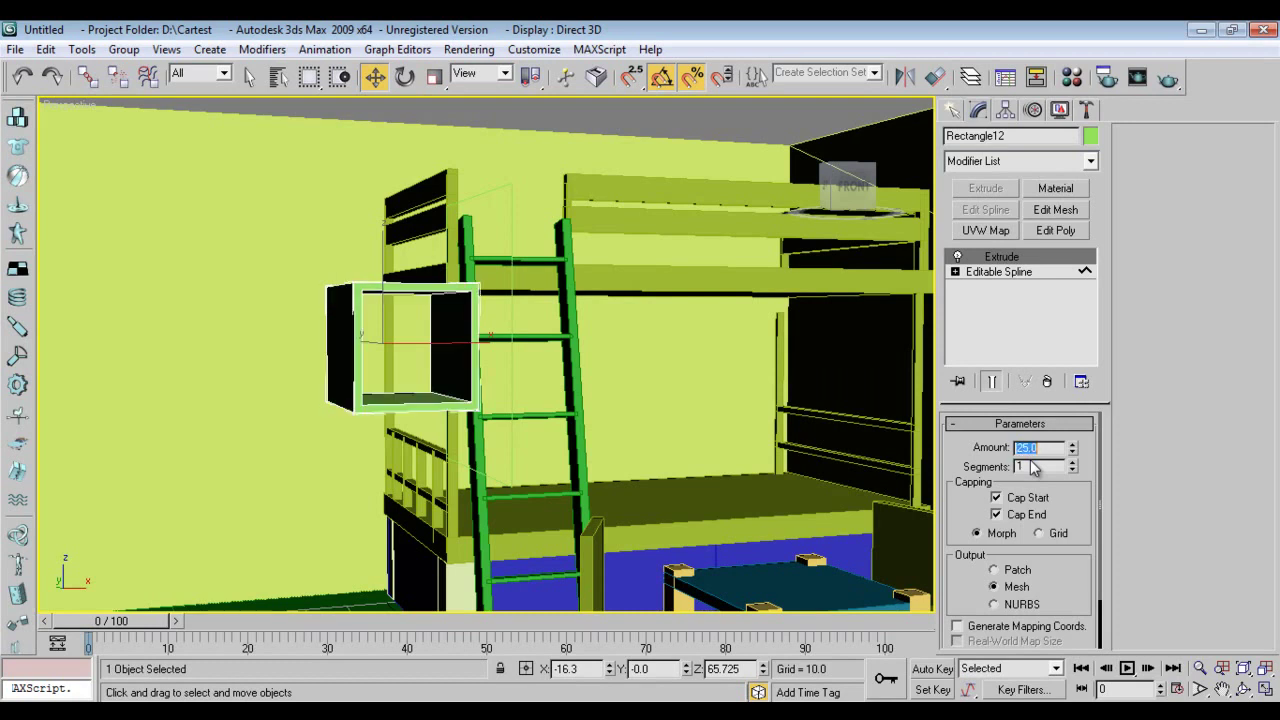
middle_click_drag(585, 442, 630, 423, "alt")
key("Return")
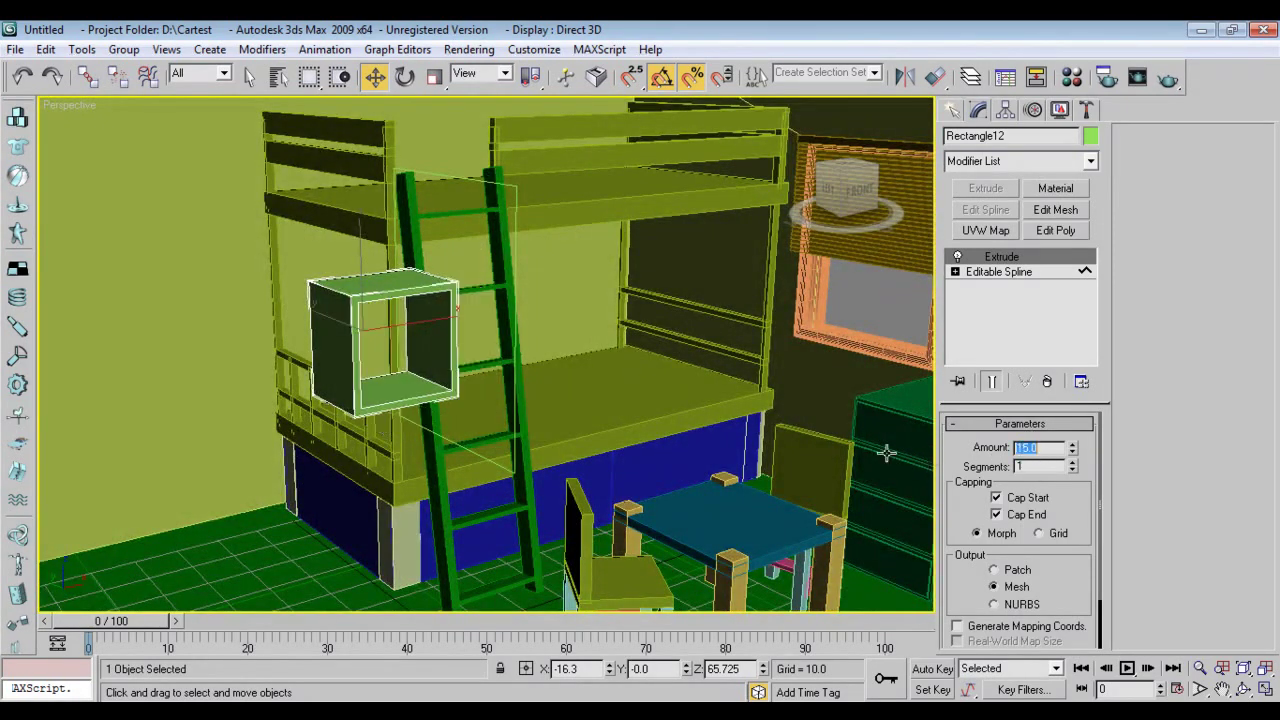
Move the box shelf back along Y to about 83.6, against the wall beside the bunk bed.
right_click(316, 330)
key("Escape")
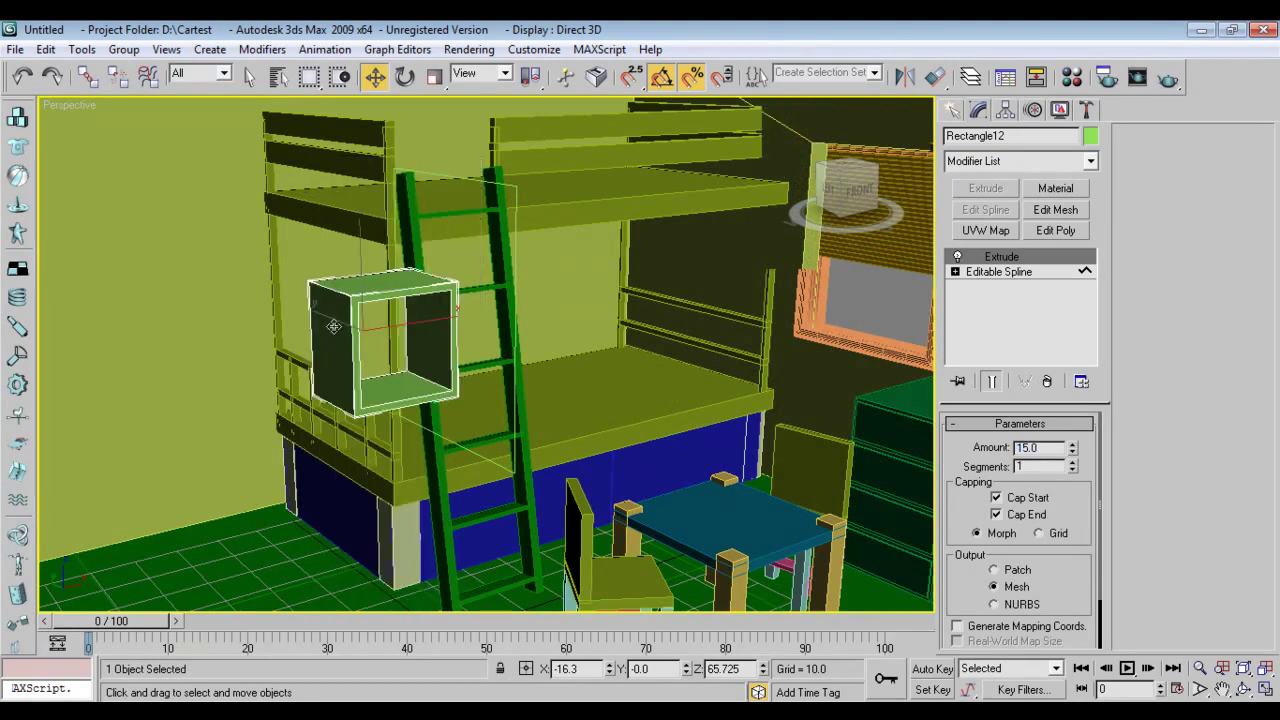
left_click_drag(333, 326, 153, 286)
key("z")
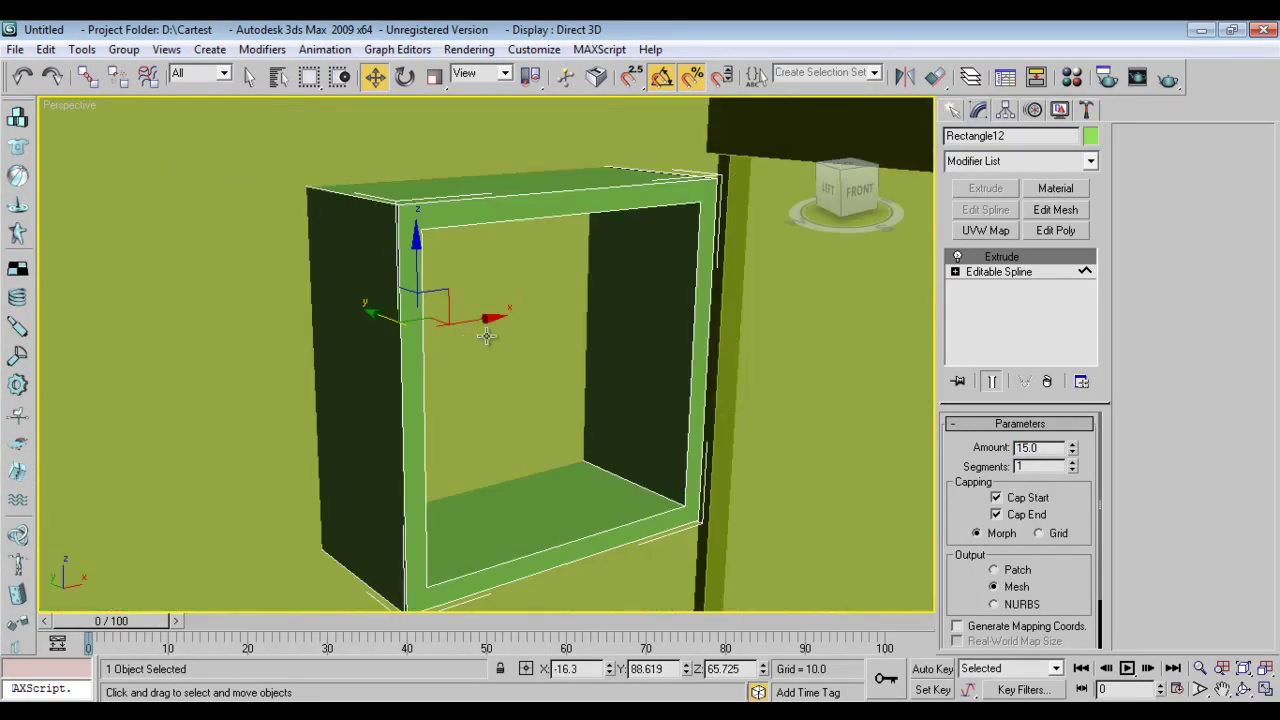
left_click_drag(367, 310, 418, 349)
scroll(575, 428, "down", 4)
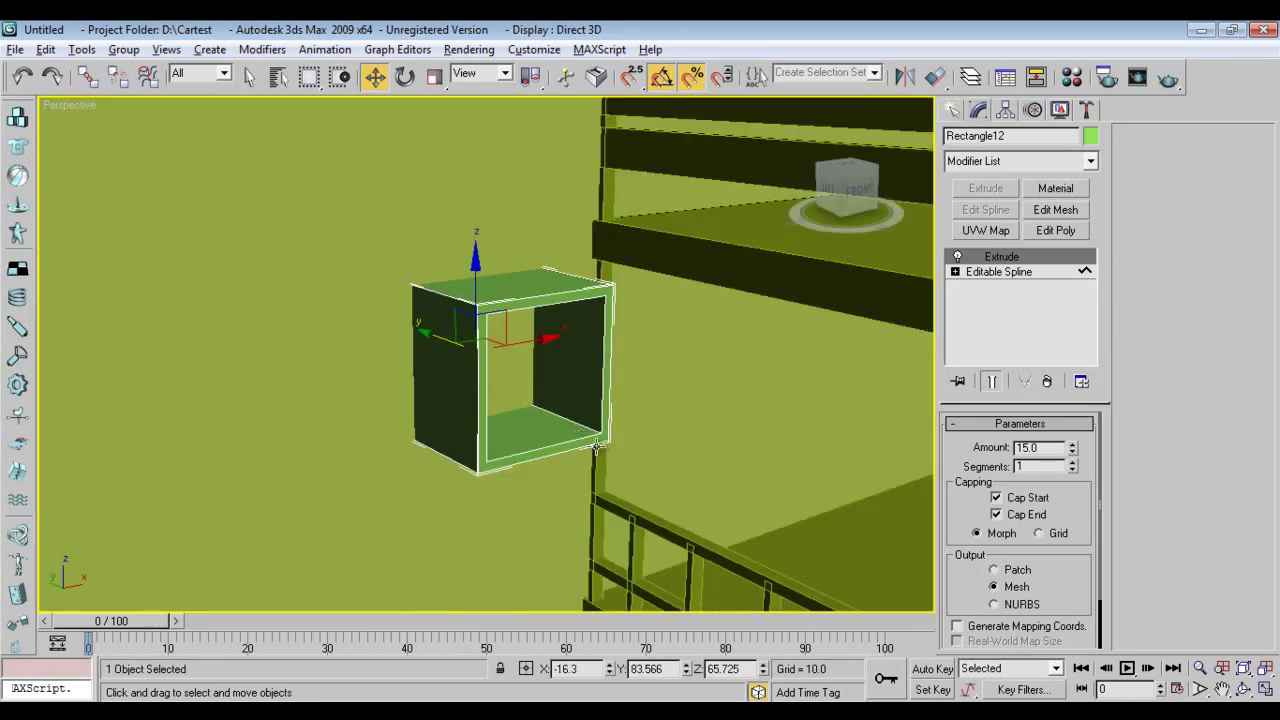
middle_click_drag(594, 448, 470, 455, "alt")
Examine the box shelf's placement in the shaded camera view and undo the accidental shift of the walls.
left_click(953, 112)
key("f")
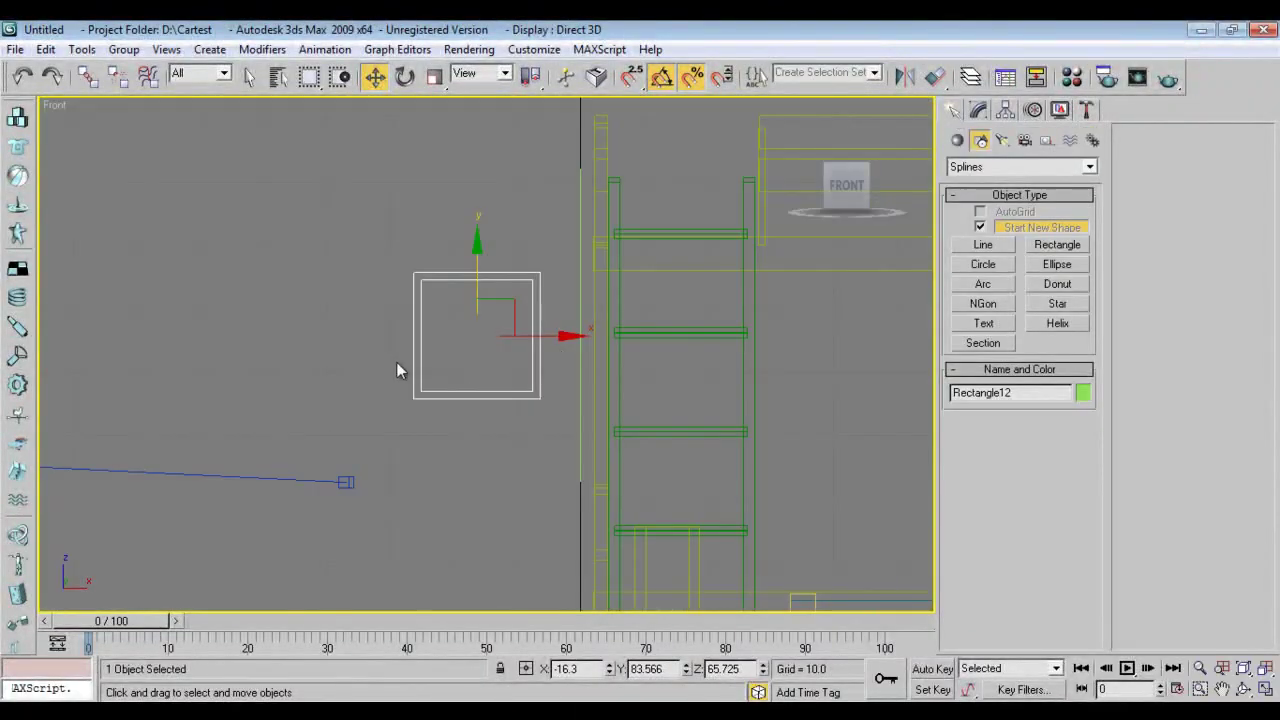
middle_click_drag(396, 362, 648, 361)
key("c")
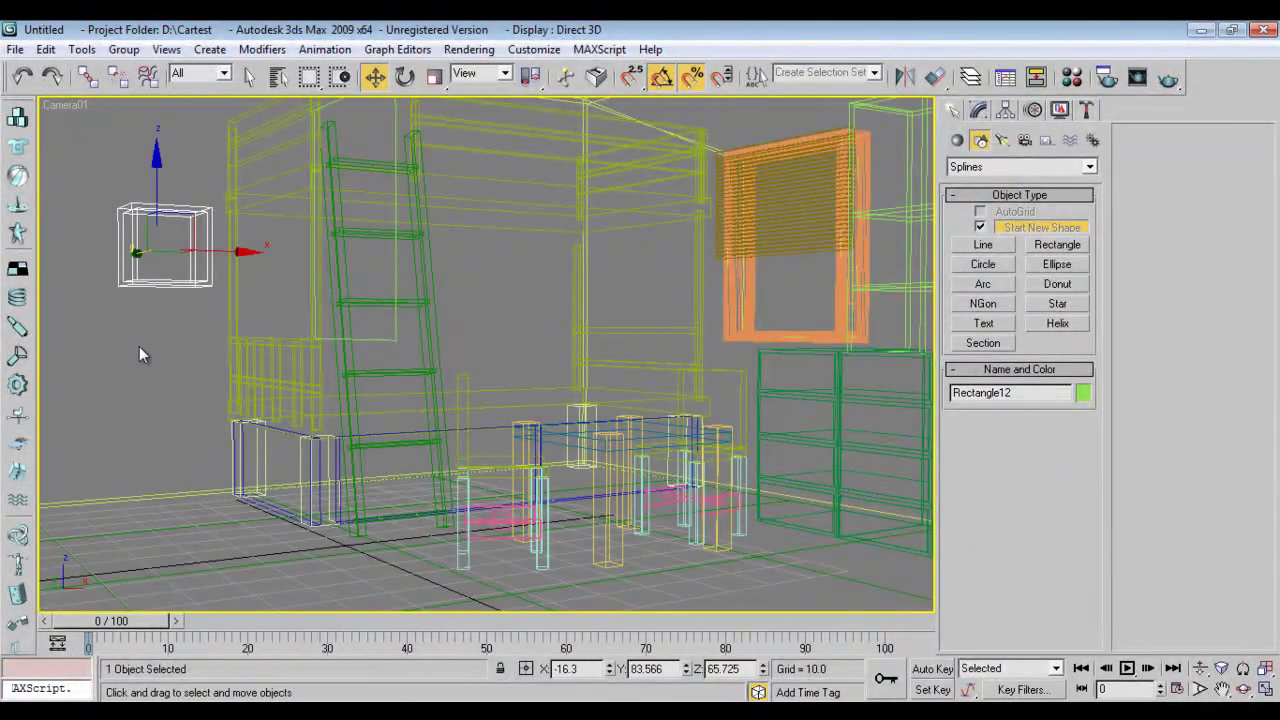
key("F3")
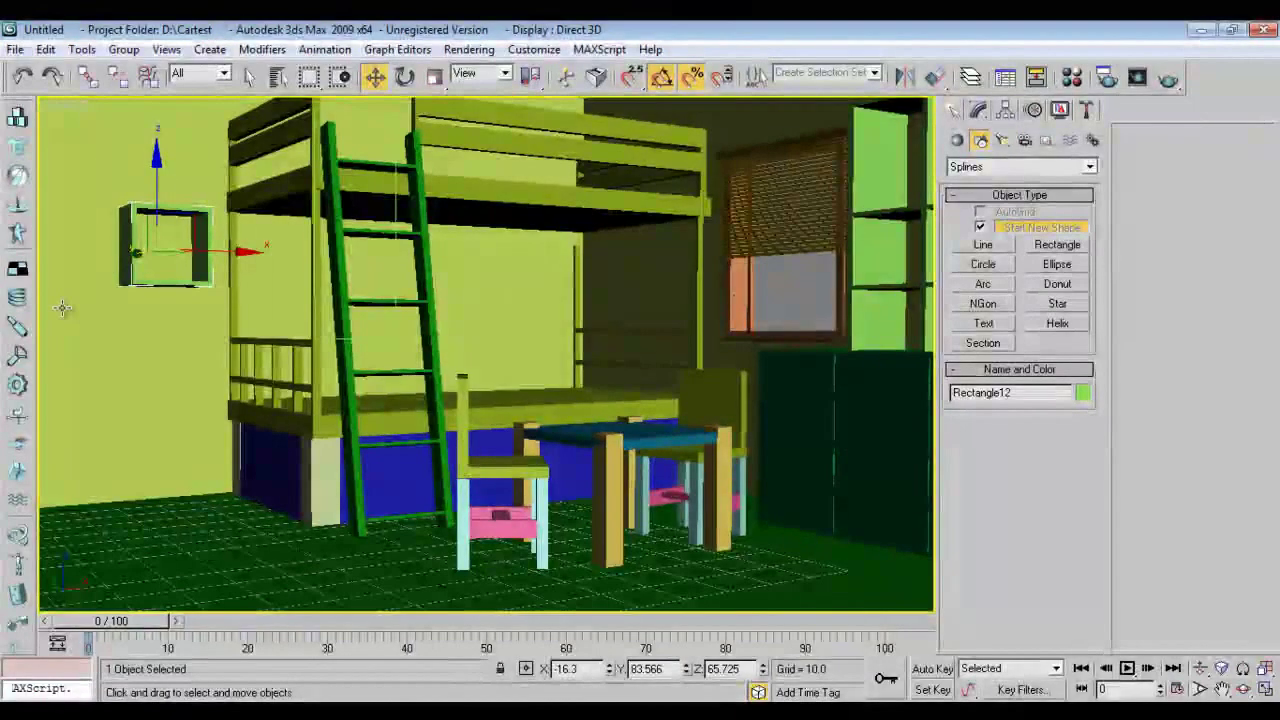
key("ctrl+z")
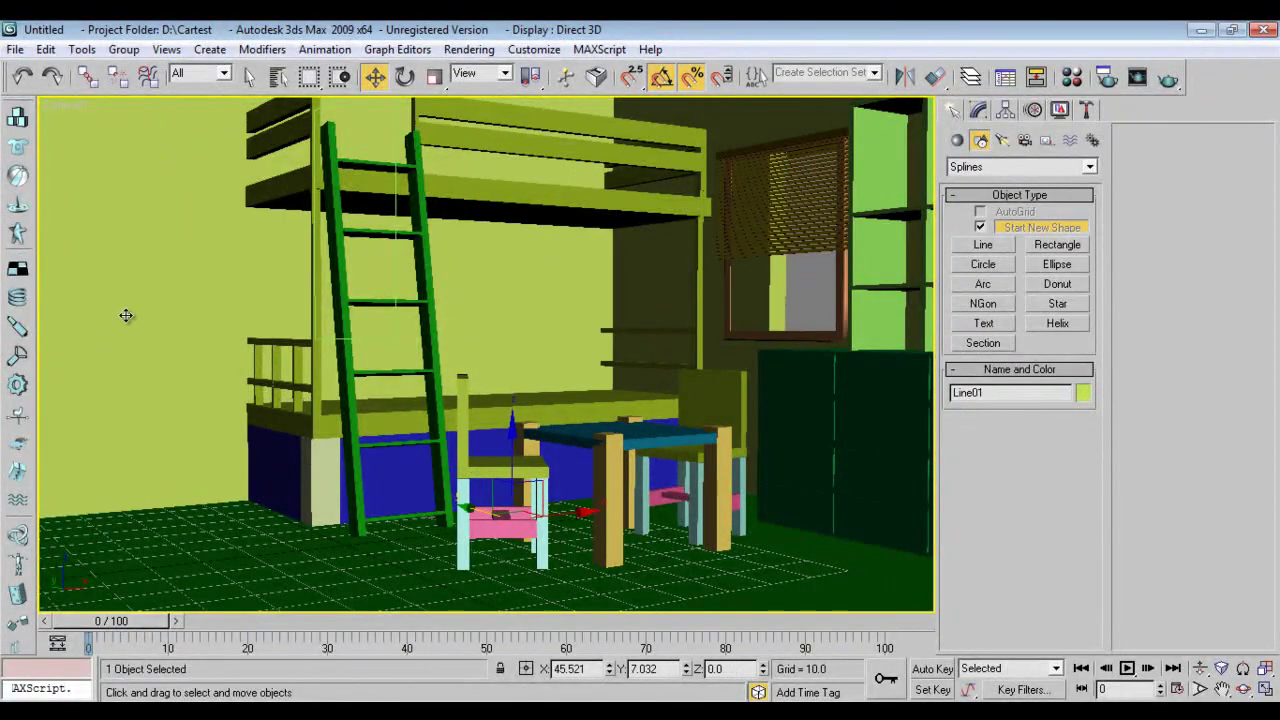
key("ctrl+y")
Draw a wide rectangle spline in the Front view, just below the box shelf.
key("l")
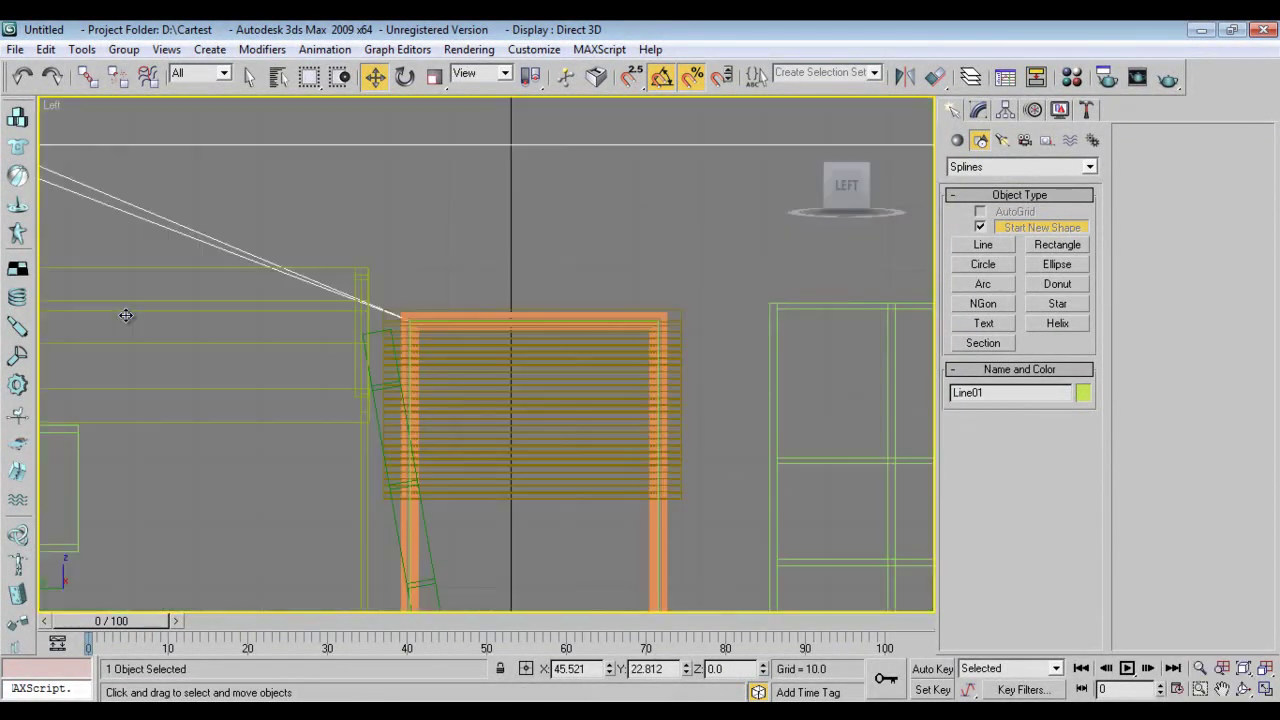
middle_click_drag(366, 369, 617, 280)
scroll(615, 300, "down", 3)
key("f")
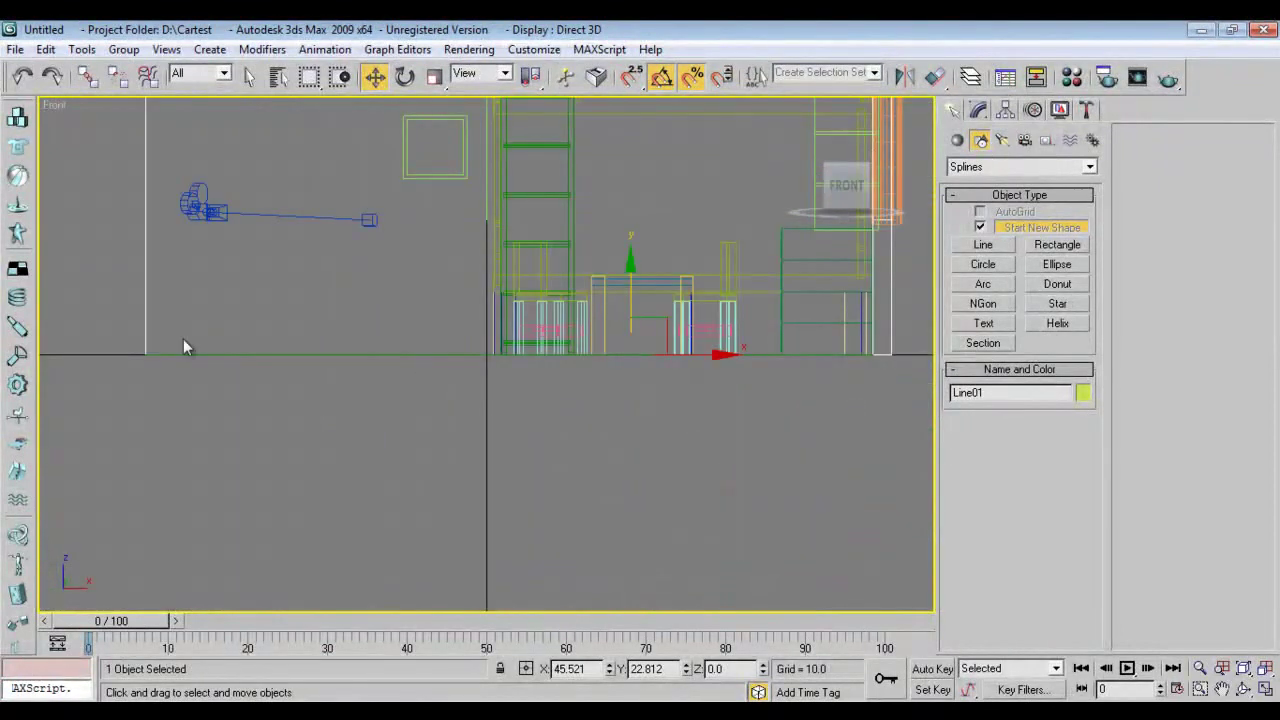
middle_click_drag(337, 206, 433, 466)
scroll(436, 346, "up", 5)
left_click(1052, 245)
middle_click_drag(350, 361, 438, 336)
middle_click_drag(515, 396, 477, 322)
left_click_drag(446, 364, 707, 457)
right_click(668, 411)
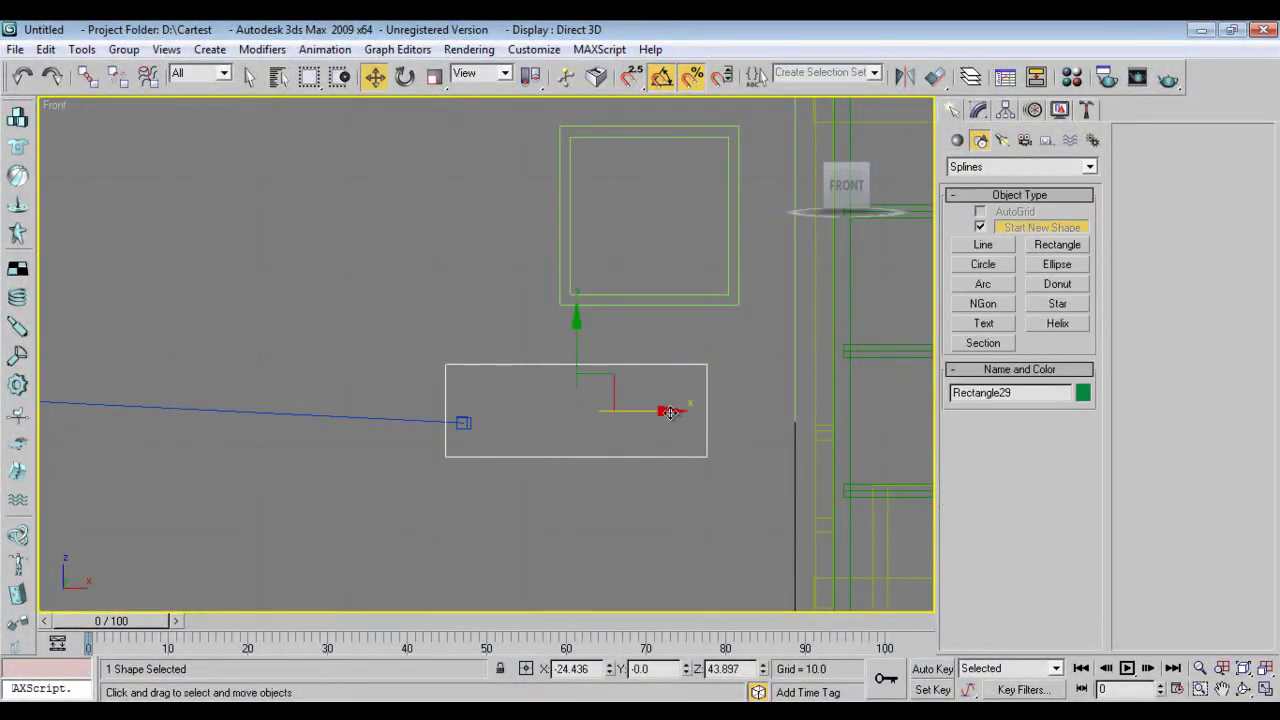
Convert the wide rectangle to an editable spline.
right_click(661, 411)
mouse_move(785, 581)
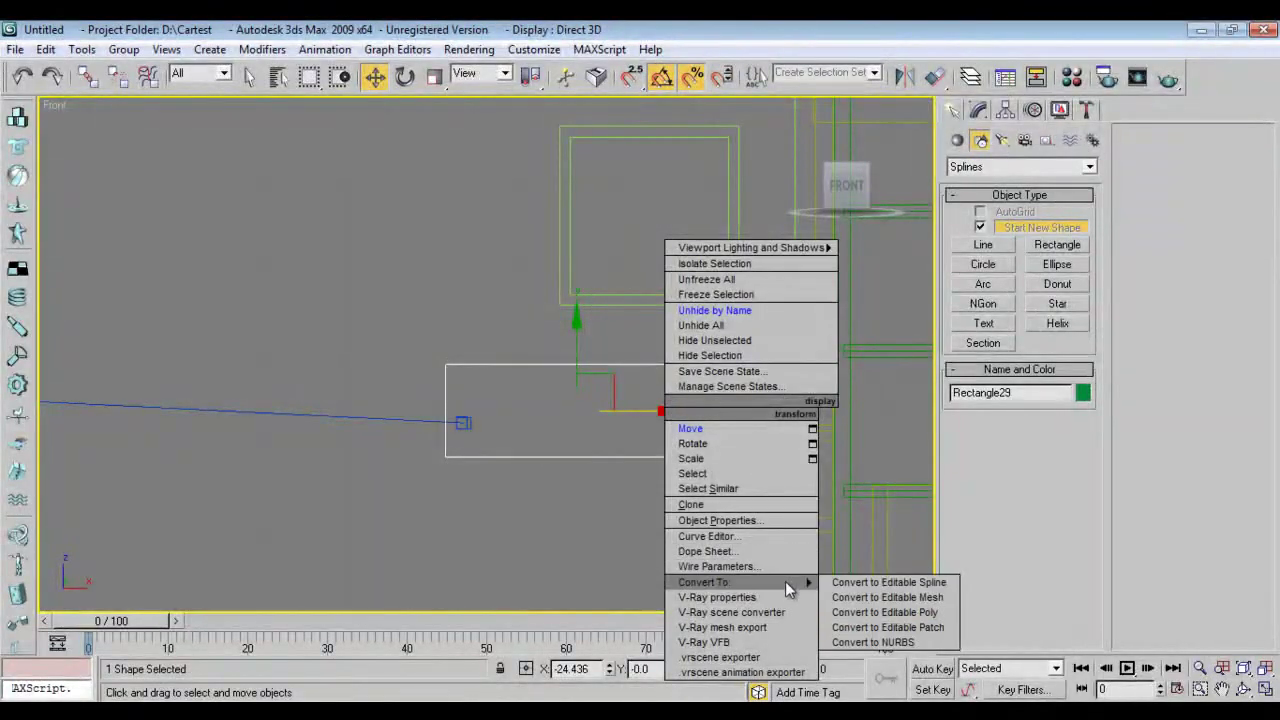
left_click(880, 581)
Select all four vertices of the wide rectangle and fillet them to round its corners.
left_click(1170, 160)
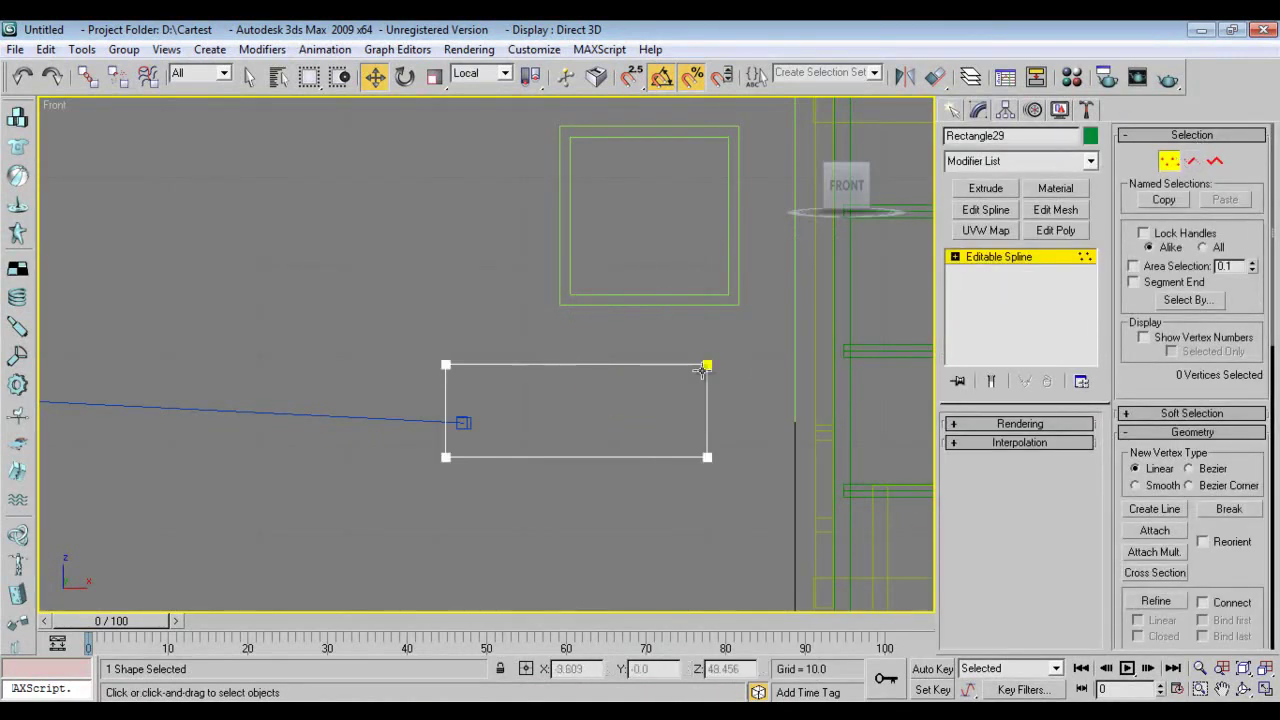
left_click_drag(778, 506, 778, 506)
left_click_drag(421, 350, 474, 472, "ctrl")
right_click(505, 409)
left_click(487, 301)
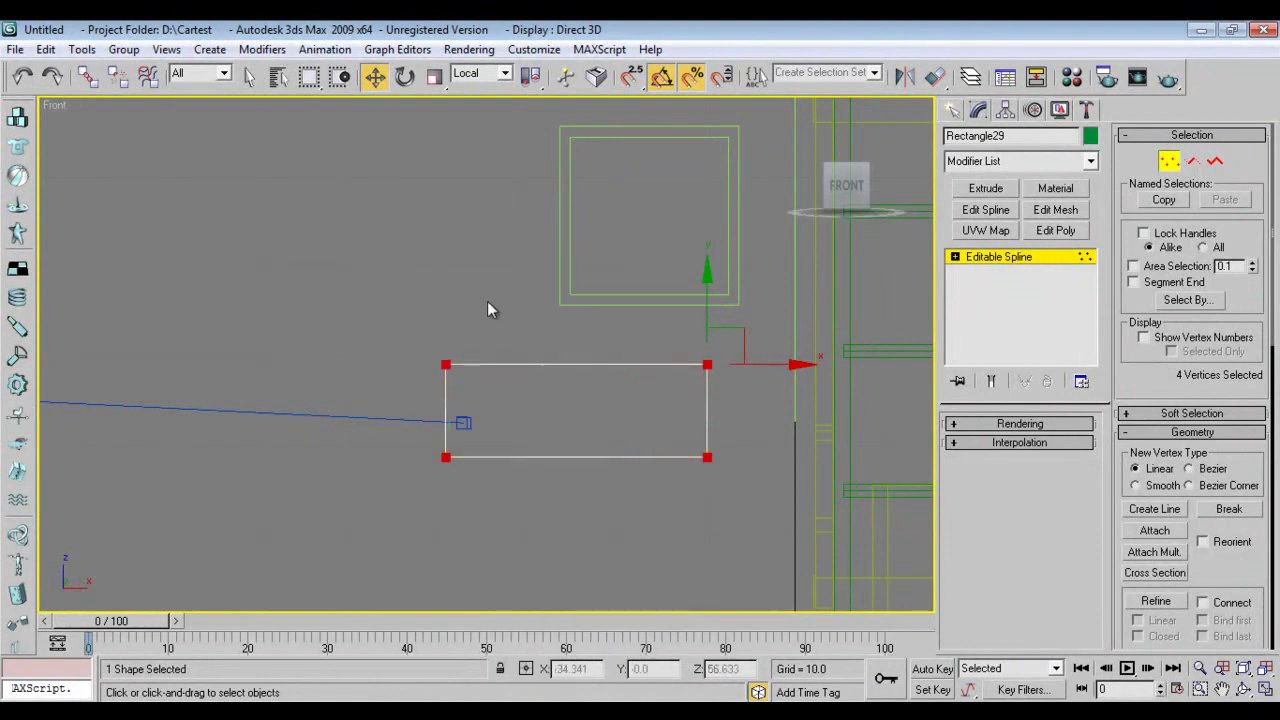
scroll(1230, 557, "down", 5)
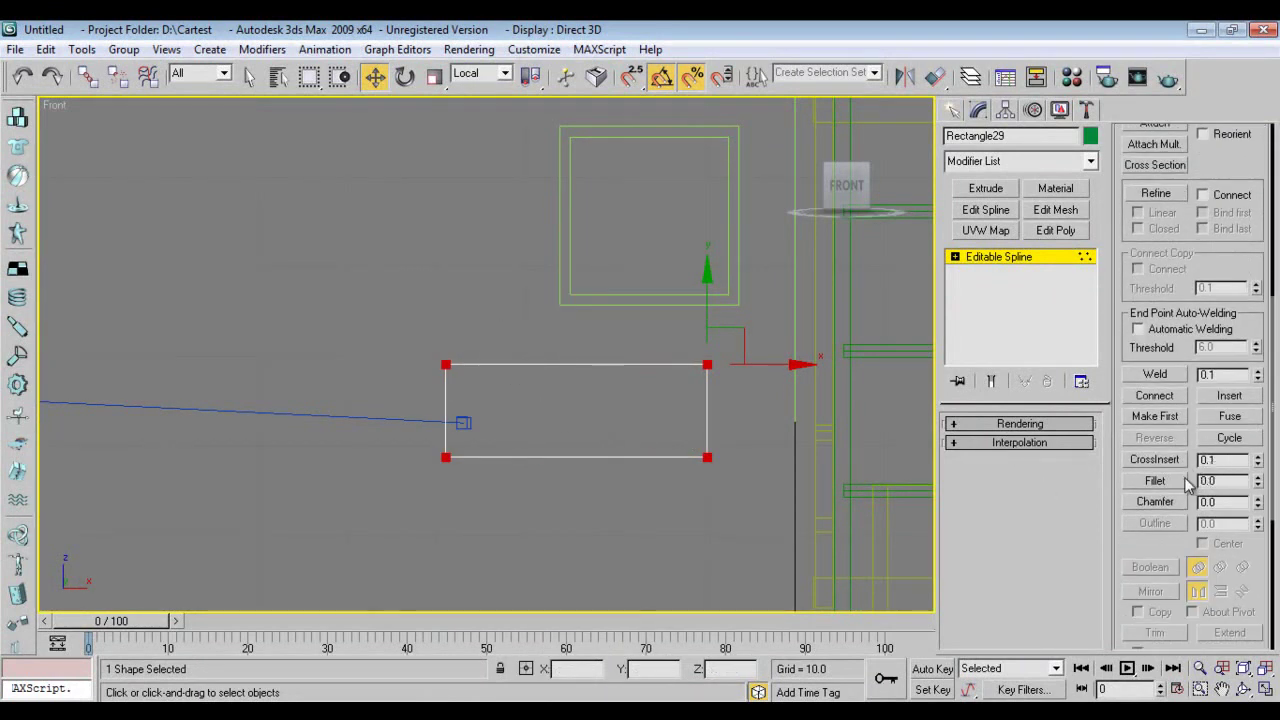
left_click(1156, 481)
left_click_drag(707, 365, 707, 345)
right_click(654, 394)
Refine the rounded rectangle's top edge with a centre vertex and raise it to about Z 50.9 as a shallow peak.
right_click(602, 389)
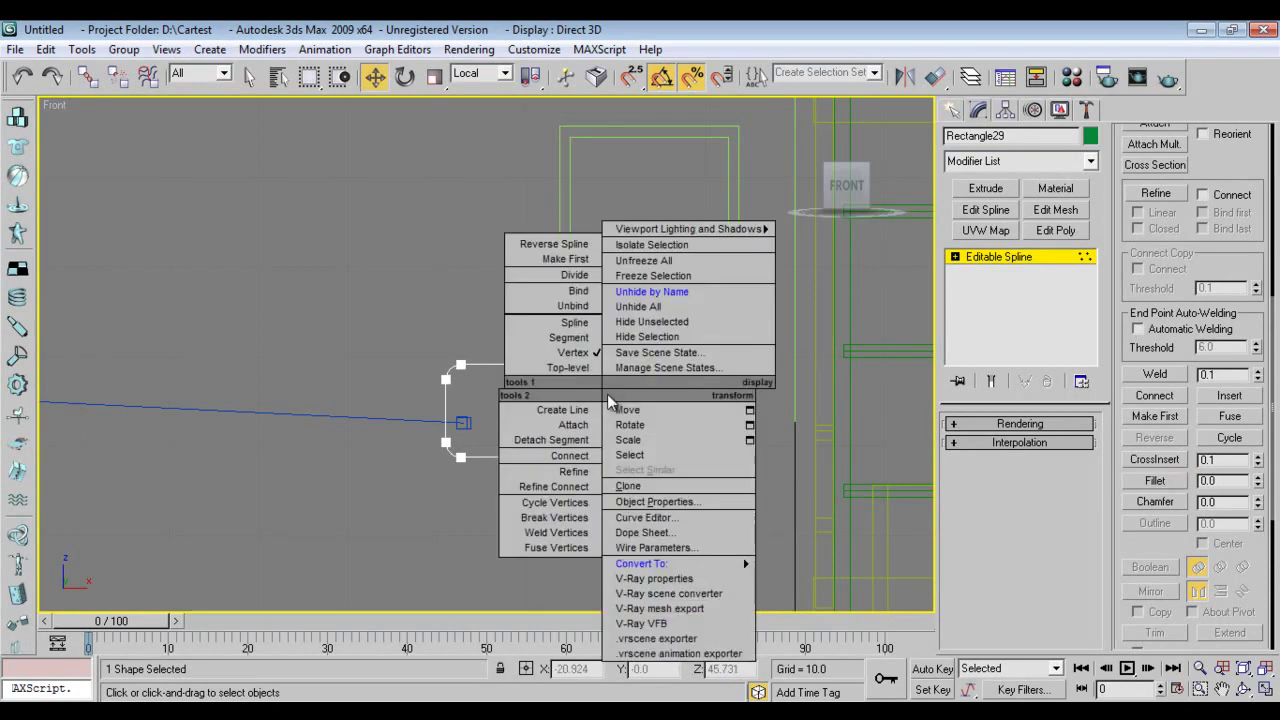
left_click(574, 471)
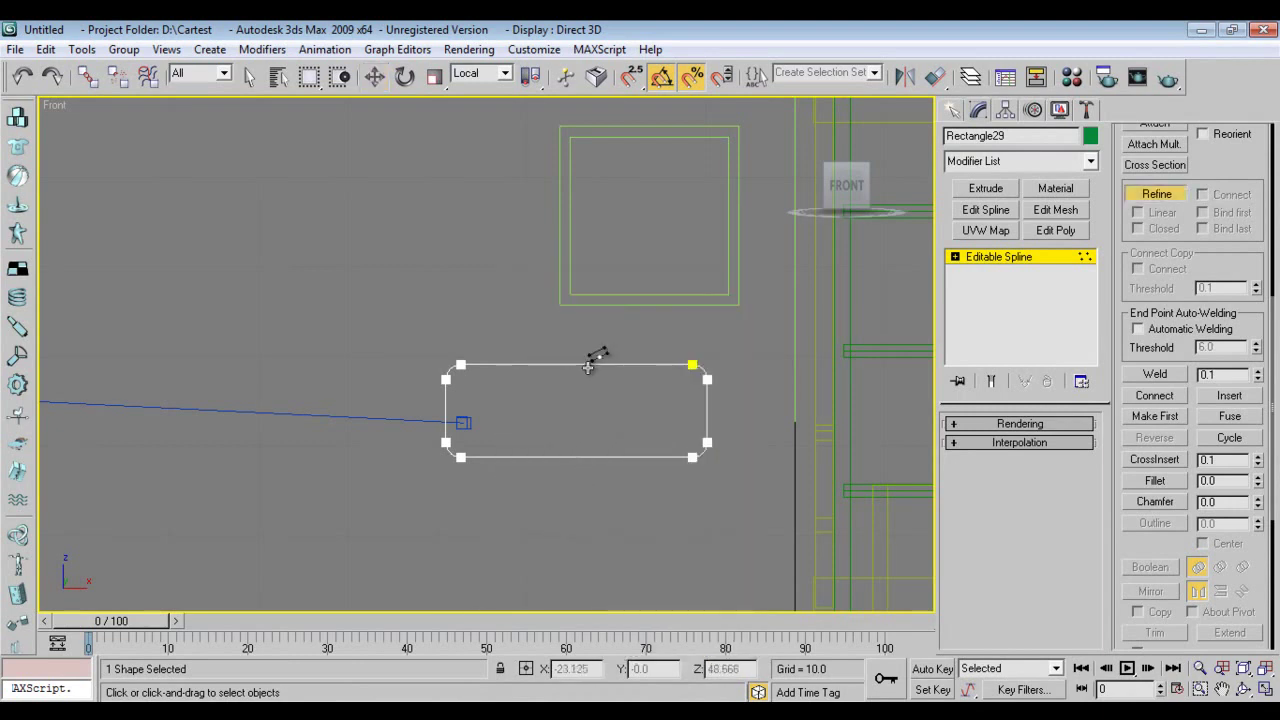
left_click(585, 366)
right_click(585, 366)
left_click(587, 366)
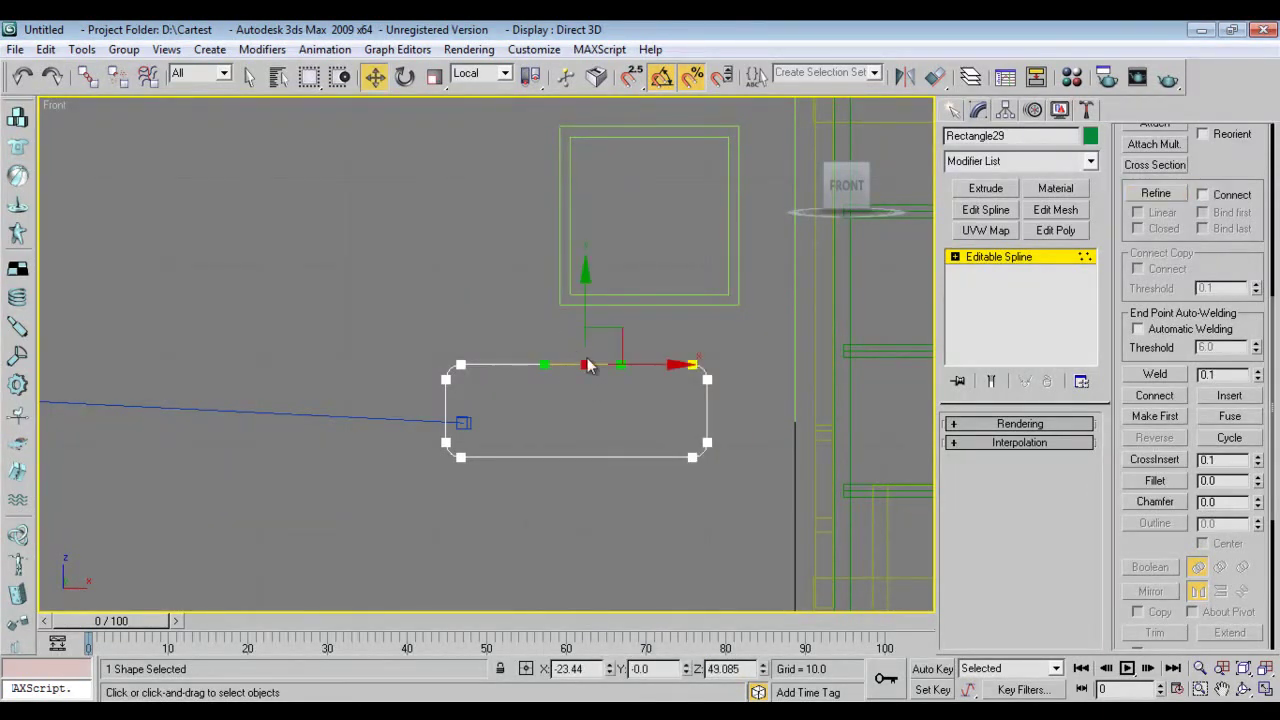
left_click_drag(644, 367, 639, 367)
left_click_drag(581, 308, 581, 292)
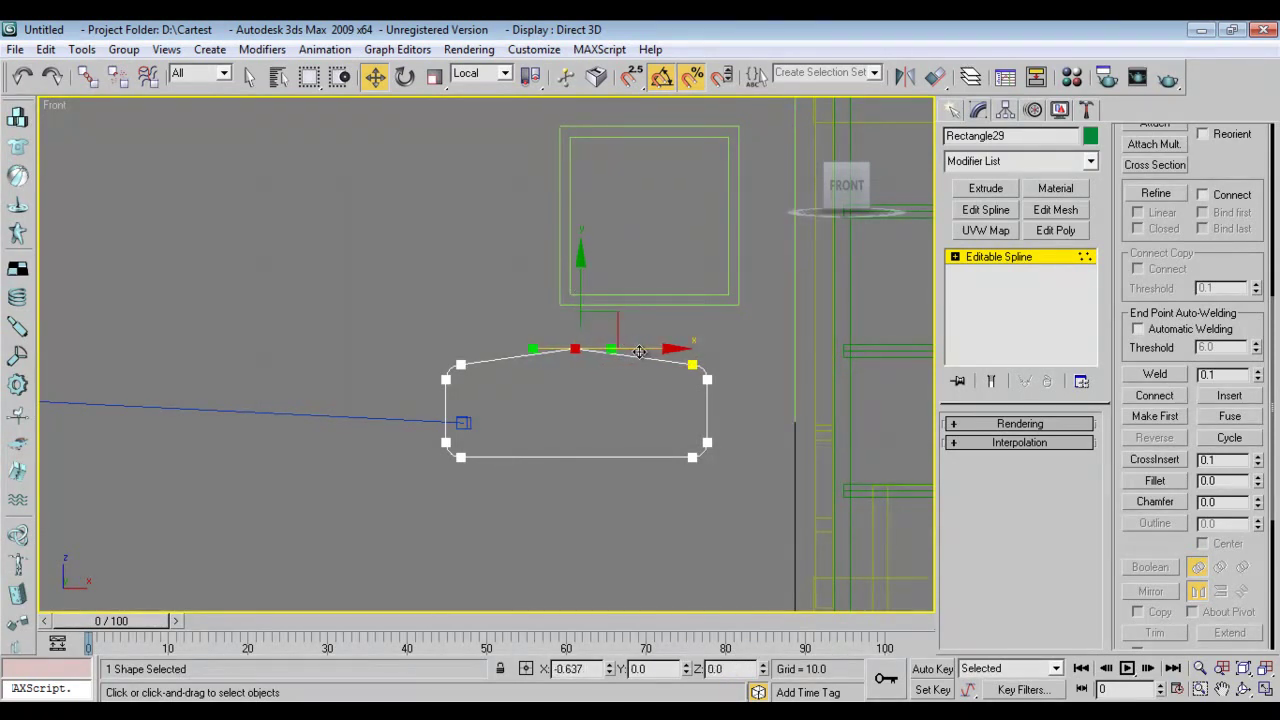
left_click_drag(639, 352, 640, 352)
Refine the bottom edge with a centre vertex and pull it down to mirror the peak on the top edge.
right_click(579, 400)
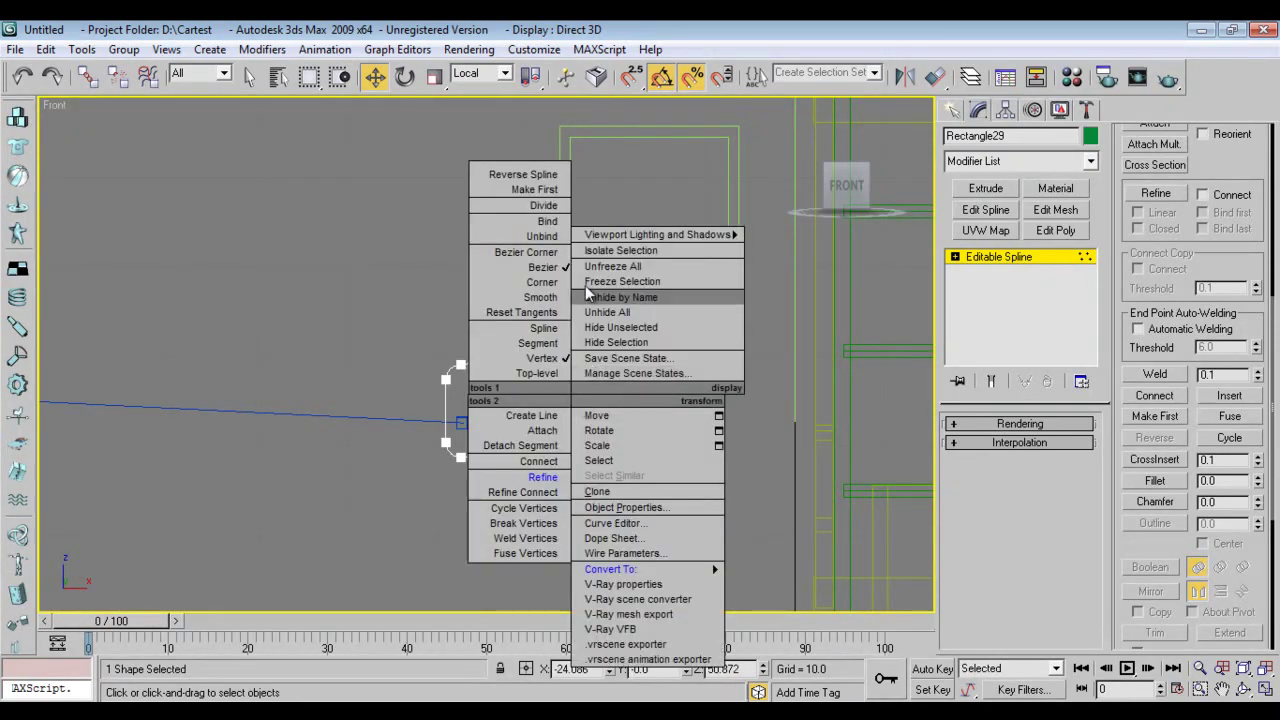
left_click(538, 471)
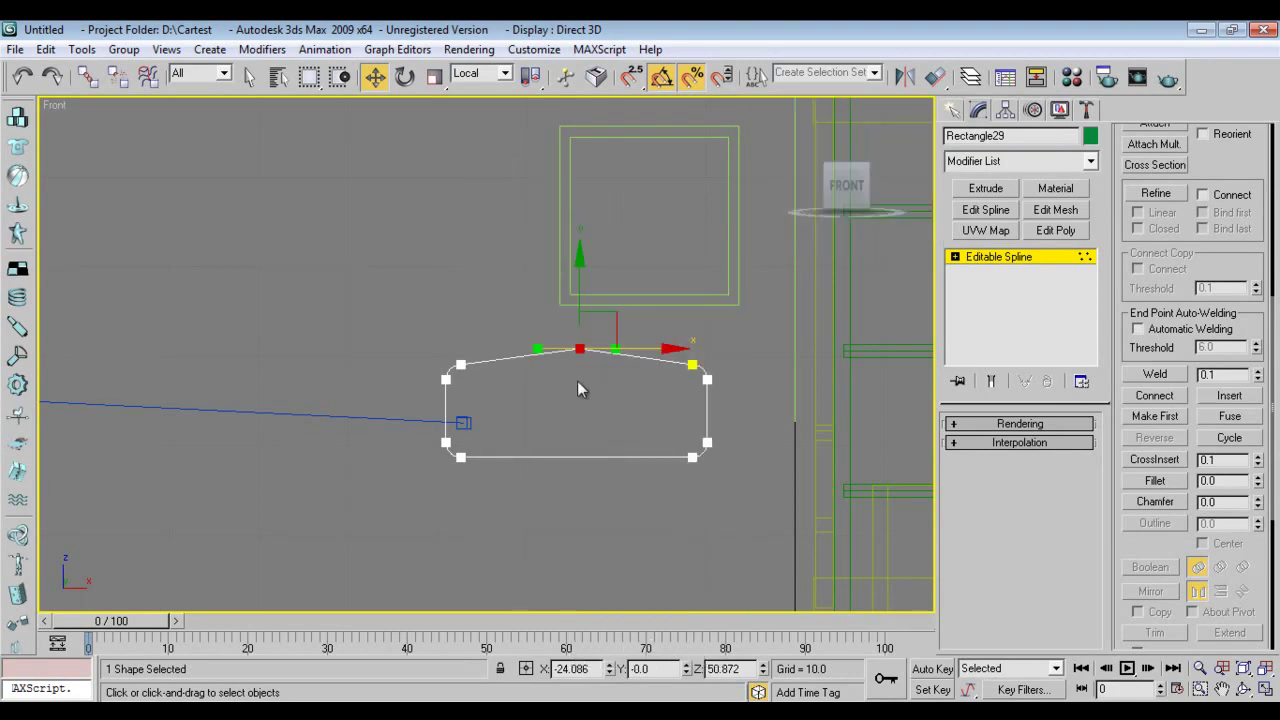
right_click(583, 455)
left_click(562, 517)
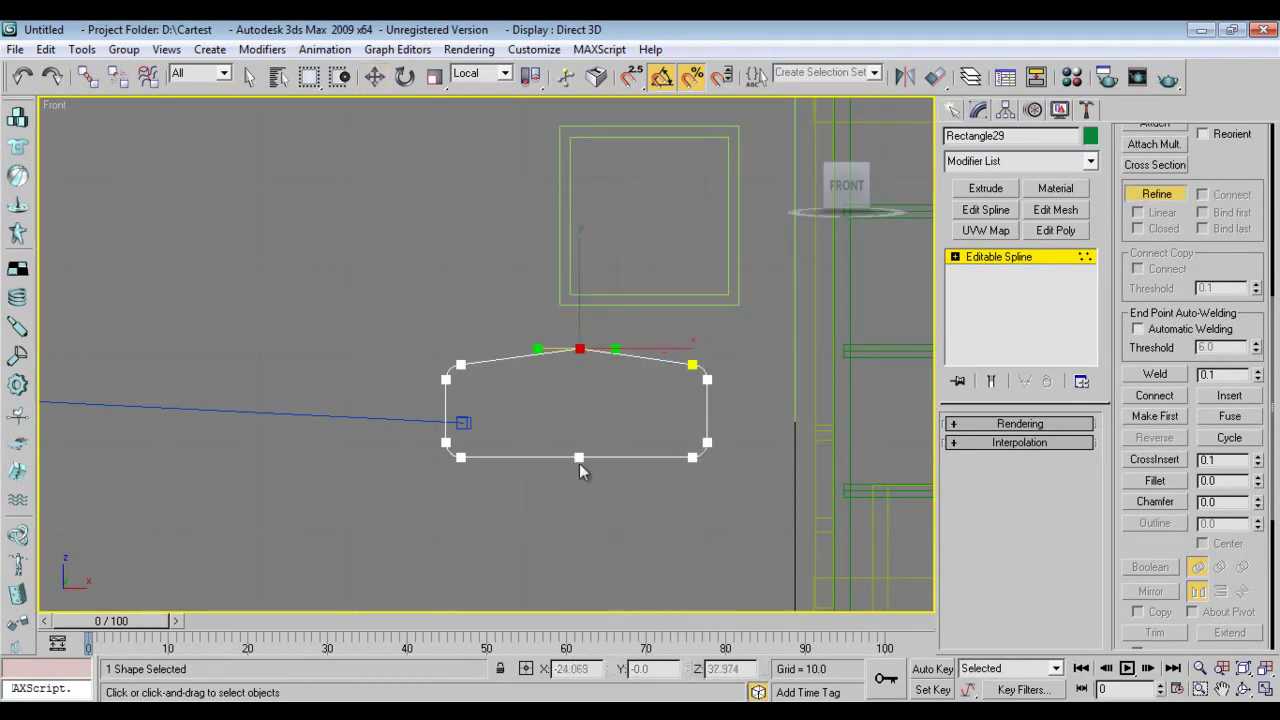
key("w")
left_click(579, 458)
left_click_drag(584, 393, 577, 407)
left_click_drag(652, 470, 649, 470)
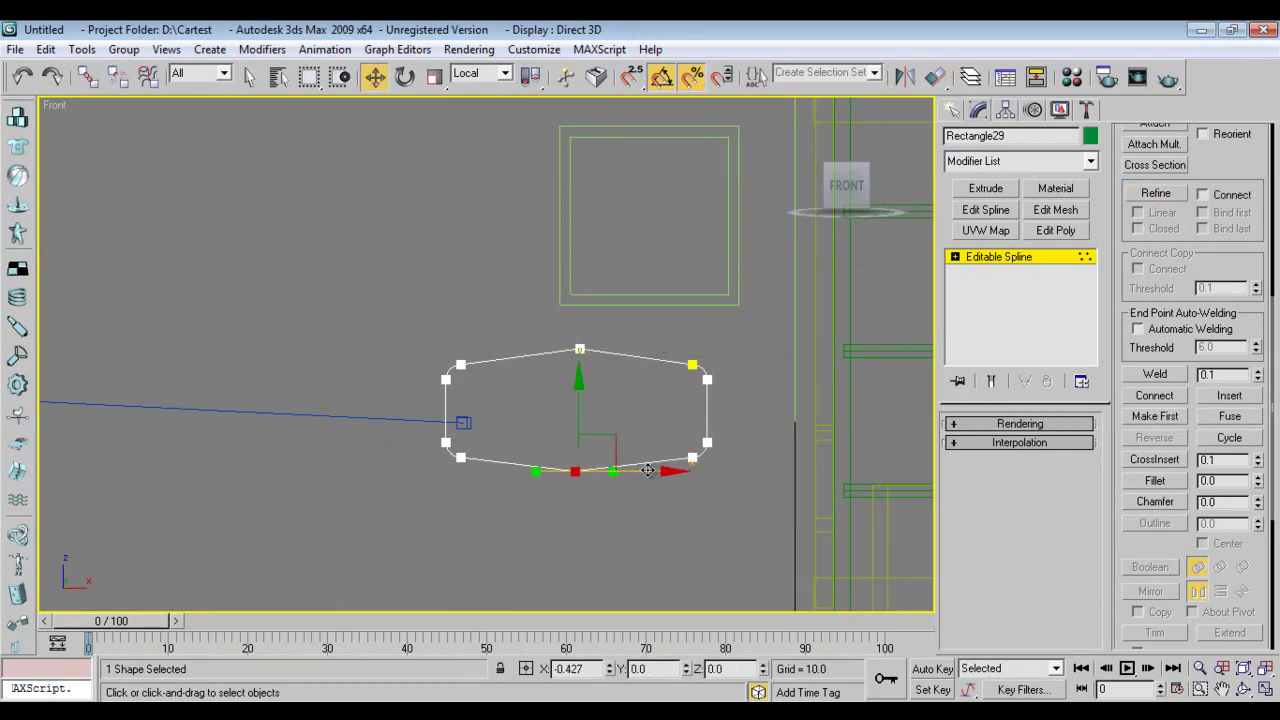
Extrude the six-sided rounded shape by an amount of 2 to form a flat panel.
left_click(1010, 257)
left_click(986, 189)
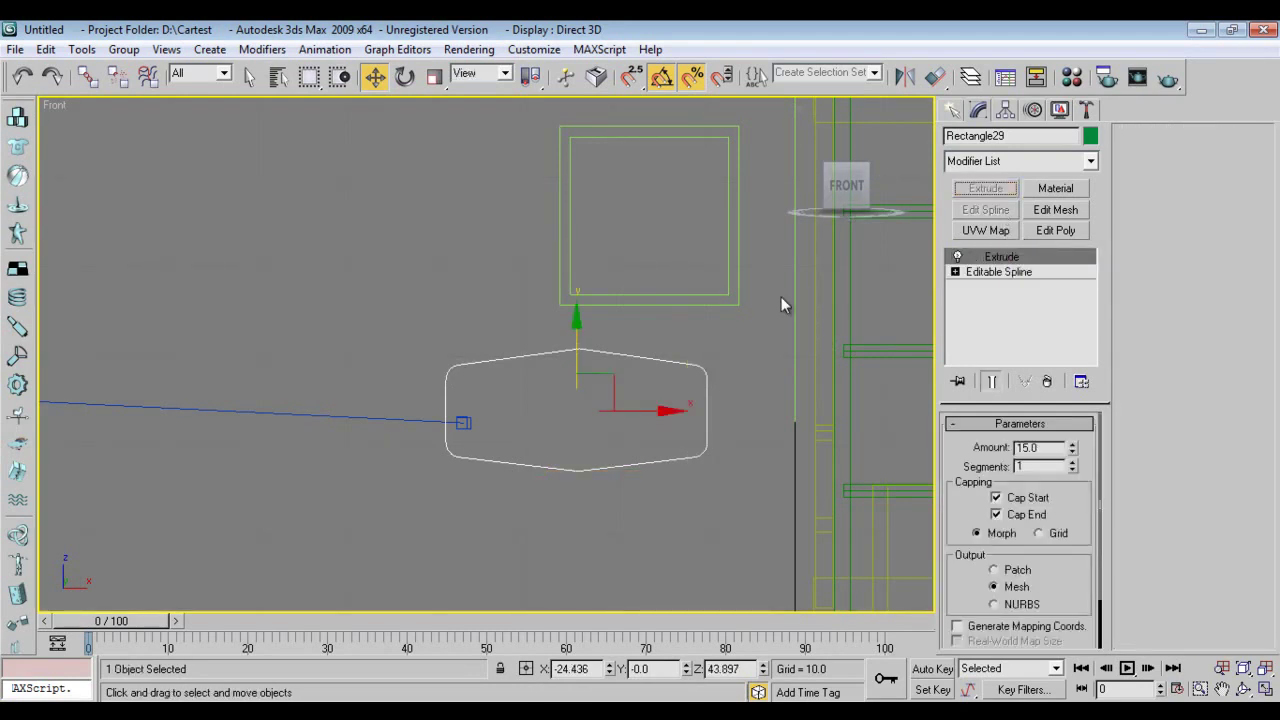
key("p")
middle_click_drag(513, 500, 559, 399)
double_click(1040, 447)
type("2")
key("Return")
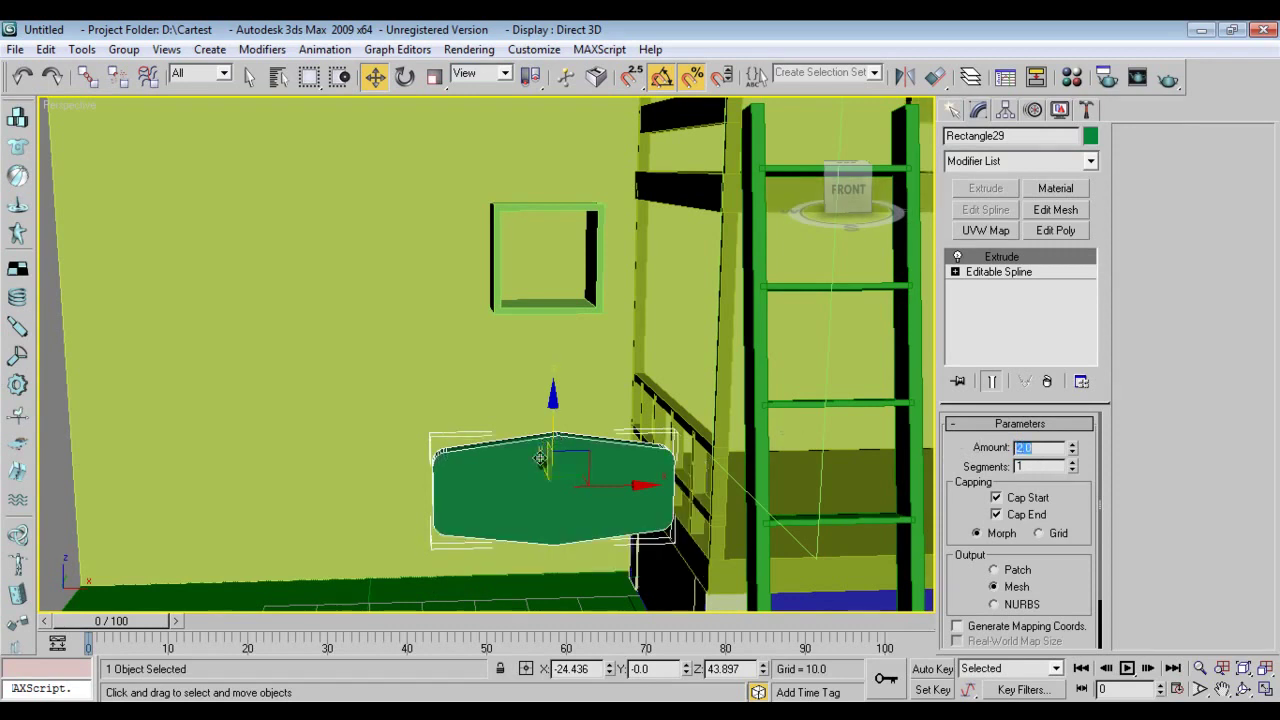
Move the extruded panel along the Y axis to about 82.2 so it sits against the back wall.
middle_click_drag(543, 533, 568, 547, "alt")
left_click_drag(522, 466, 306, 312)
key("z")
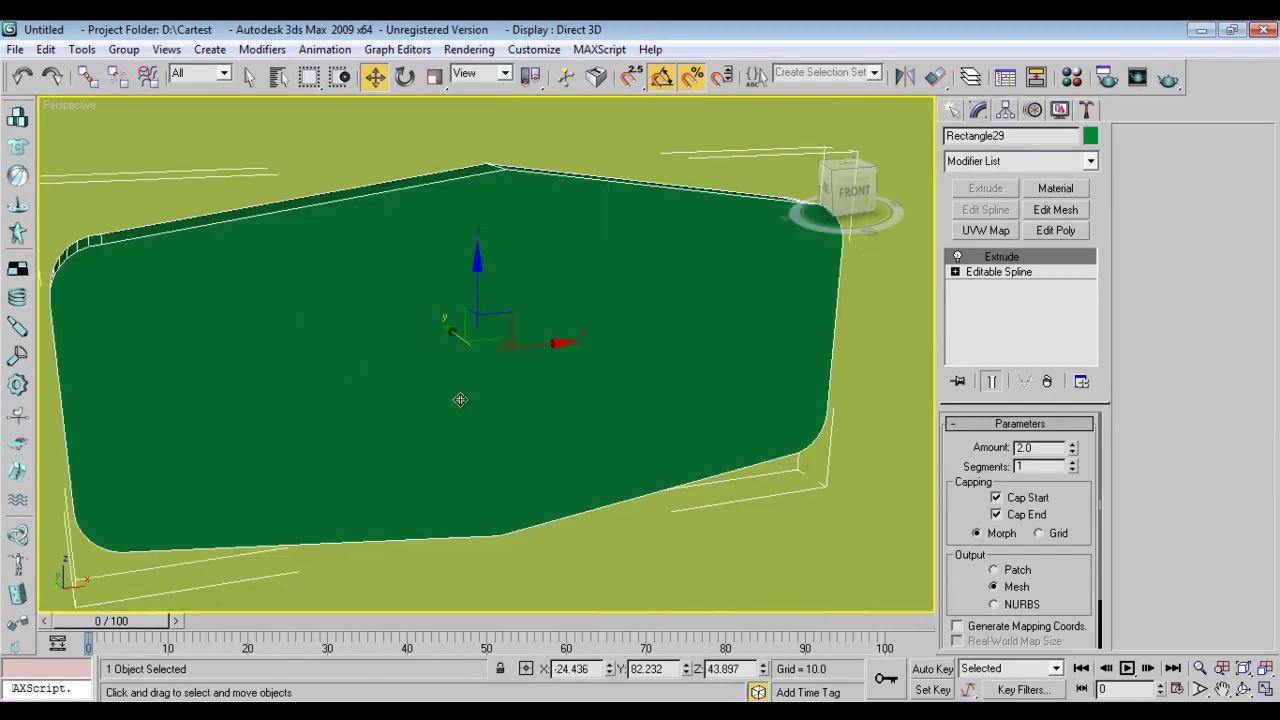
middle_click_drag(517, 375, 502, 378, "alt")
scroll(568, 400, "down", 4)
middle_click_drag(581, 426, 559, 408, "alt")
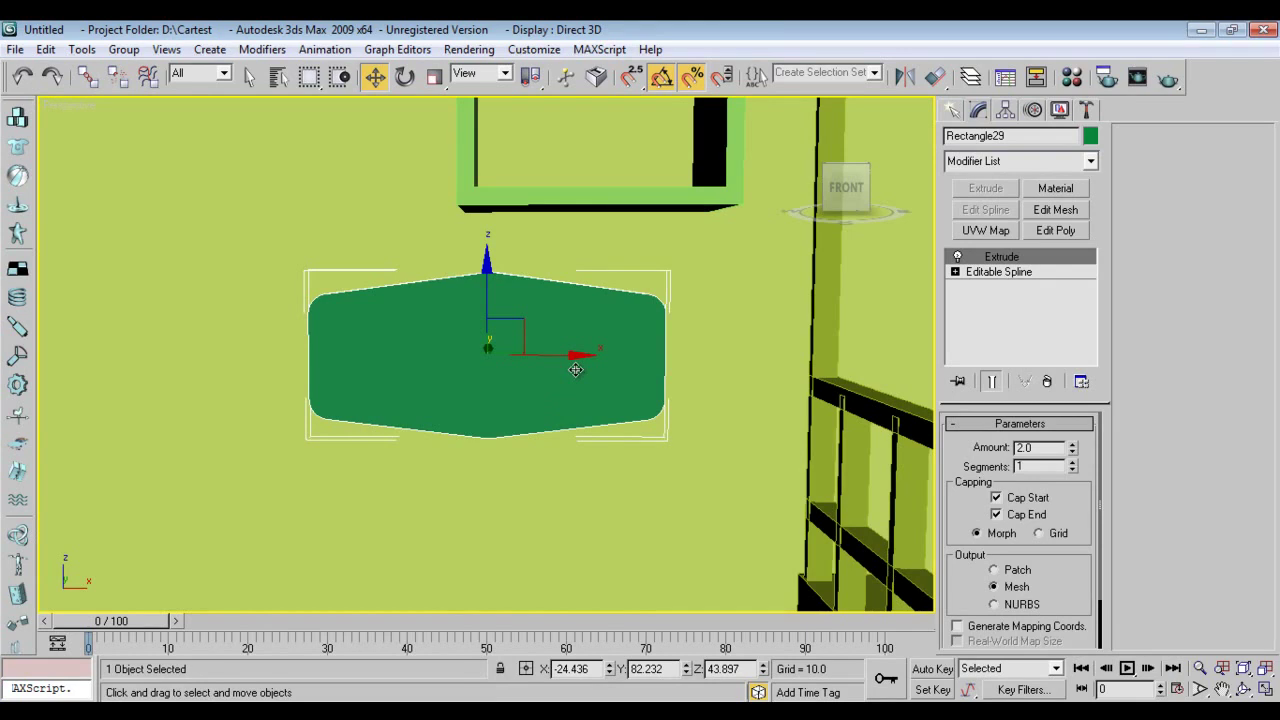
key("l")
key("z")
middle_click_drag(650, 372, 600, 360)
Reposition the panel on the wall below and slightly beside the box shelf, at about X -30.5 and Z 42.3.
key("f")
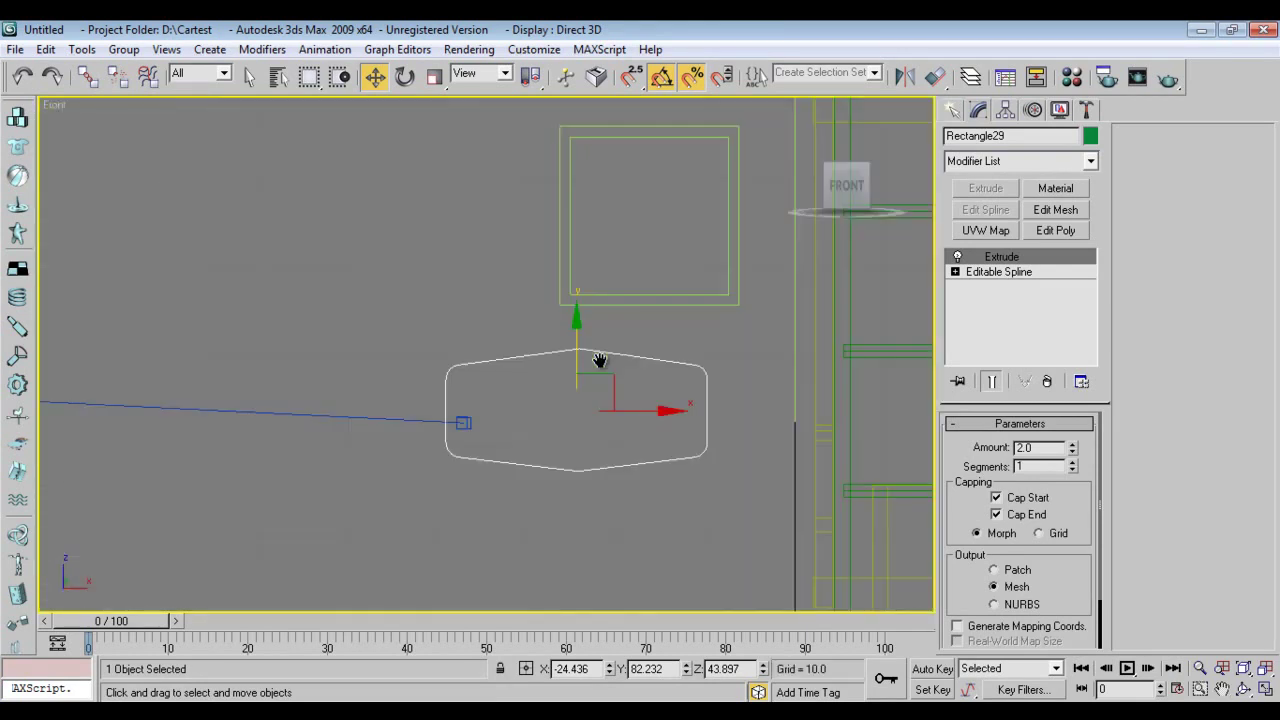
left_click_drag(577, 329, 577, 344)
left_click_drag(646, 426, 507, 418)
key("c")
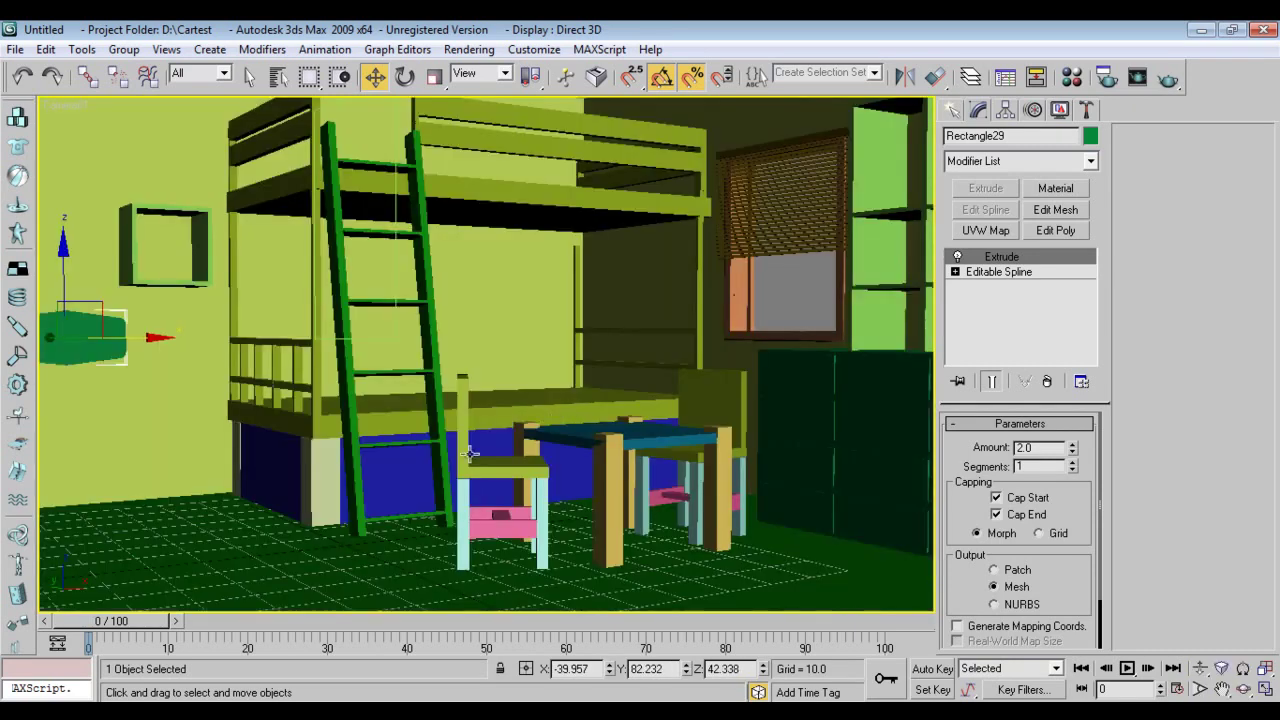
left_click_drag(156, 338, 192, 339)
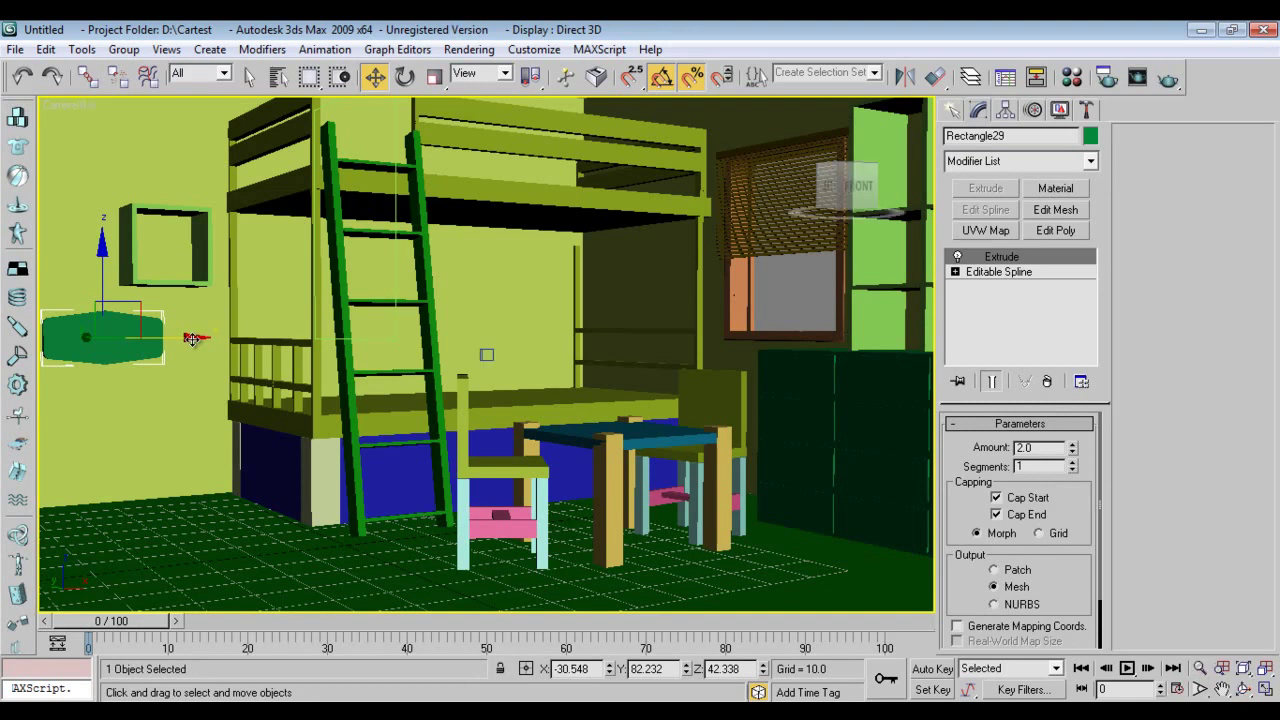
Create a small sphere of about 0.86 radius on the panel's front face, just under its upper peak, using AutoGrid.
key("z")
left_click(952, 110)
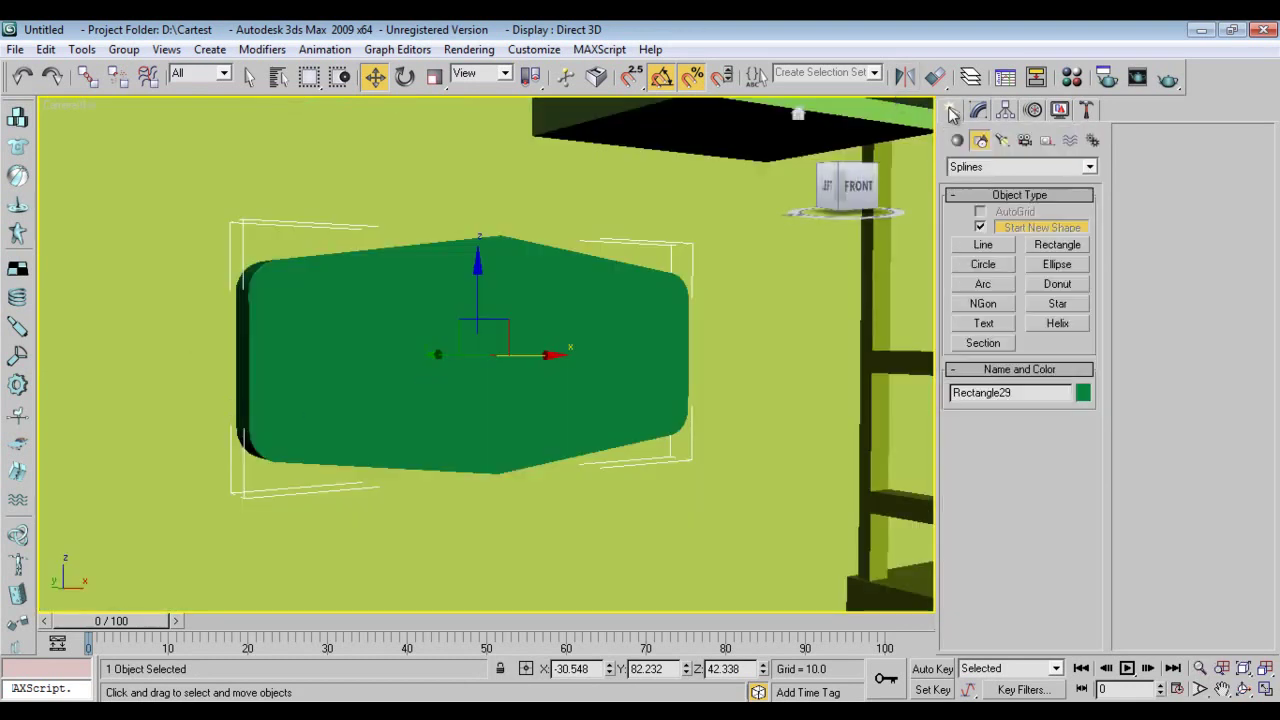
left_click(957, 140)
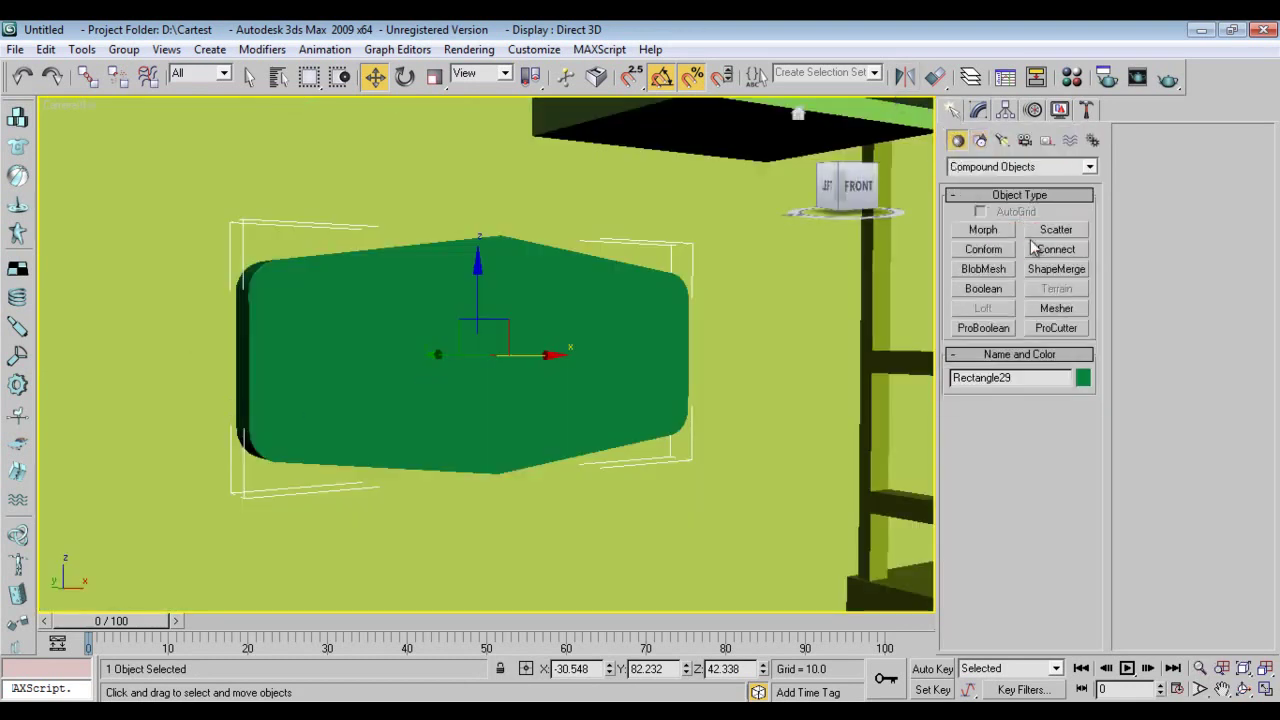
left_click(992, 167)
left_click(989, 184)
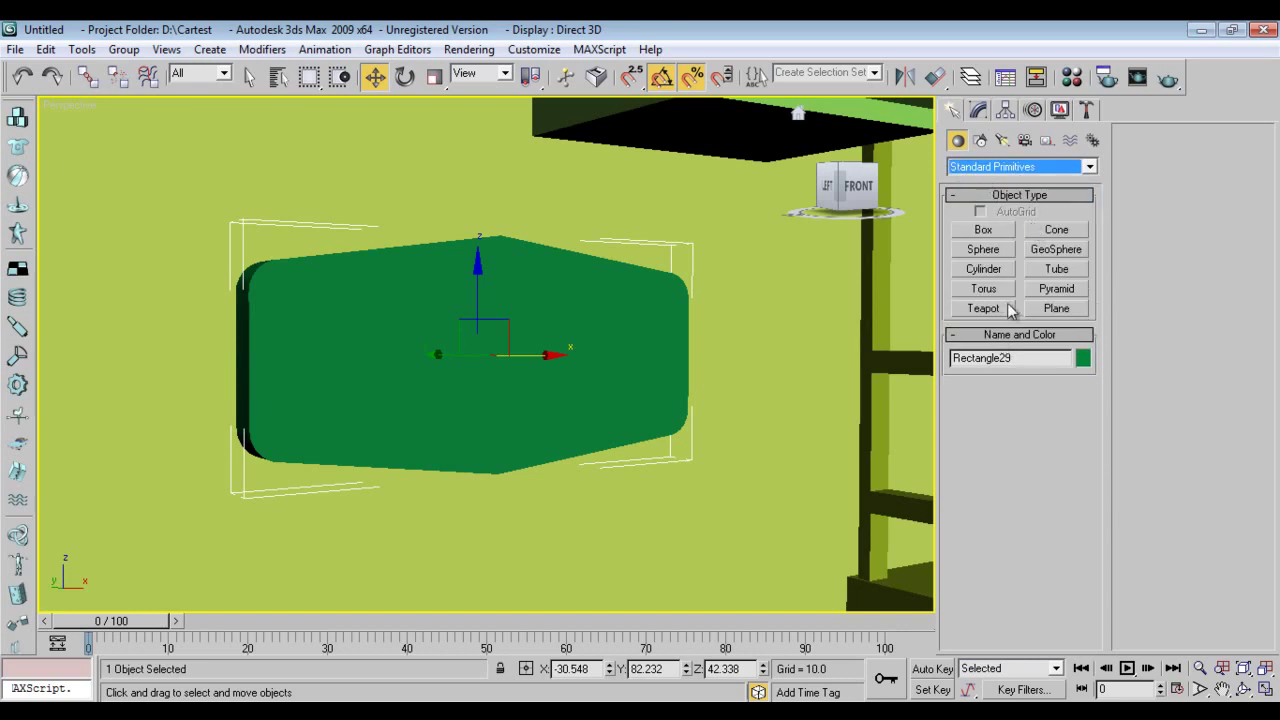
left_click(995, 271)
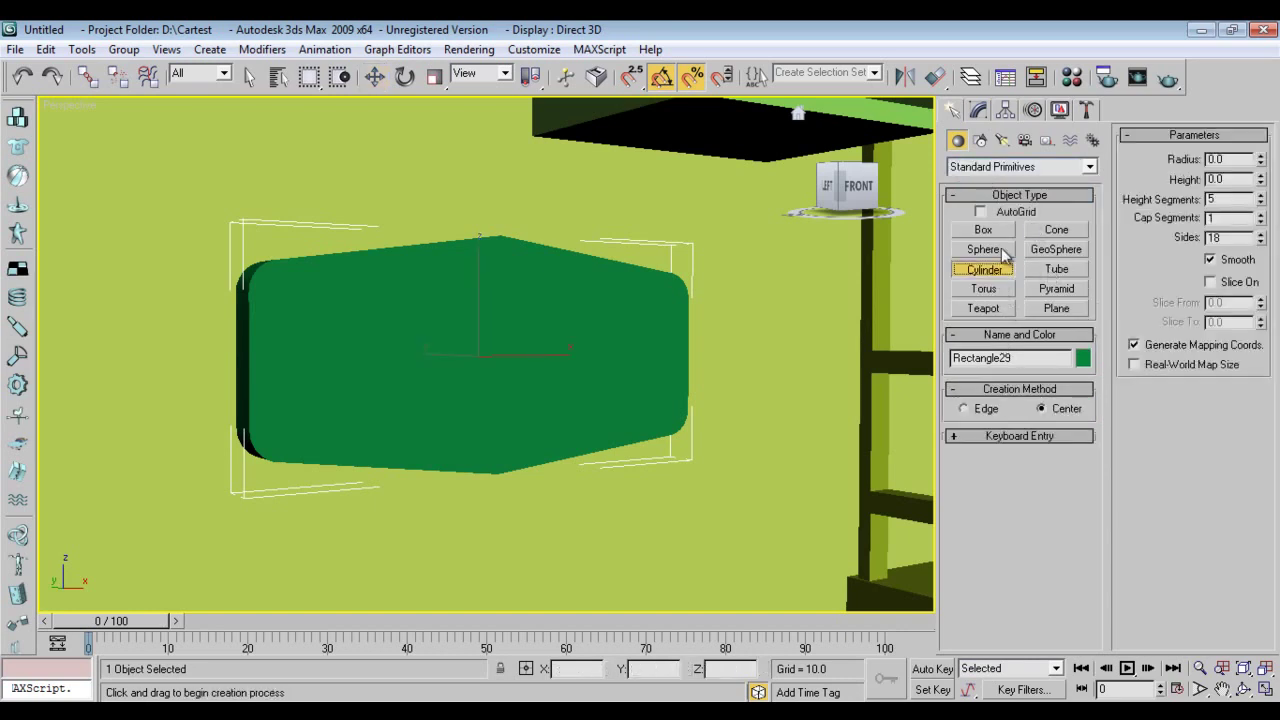
left_click(1002, 251)
left_click(980, 211)
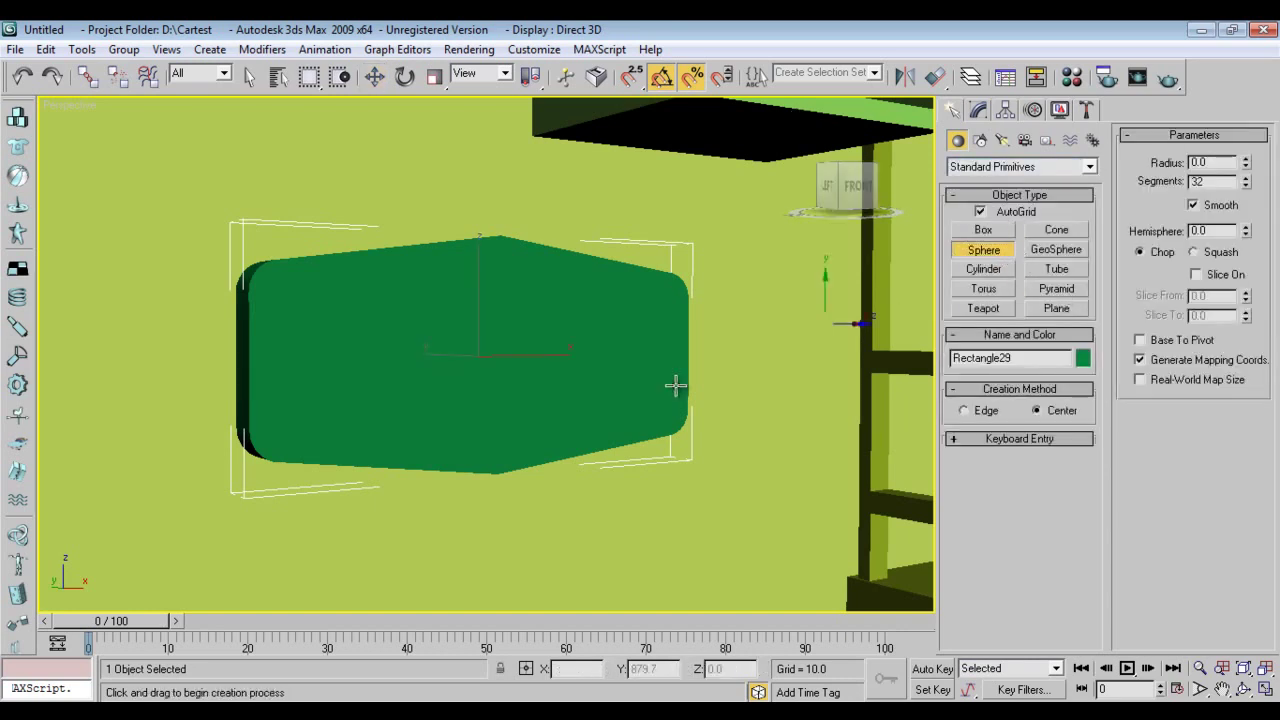
left_click_drag(500, 262, 499, 270)
key("w")
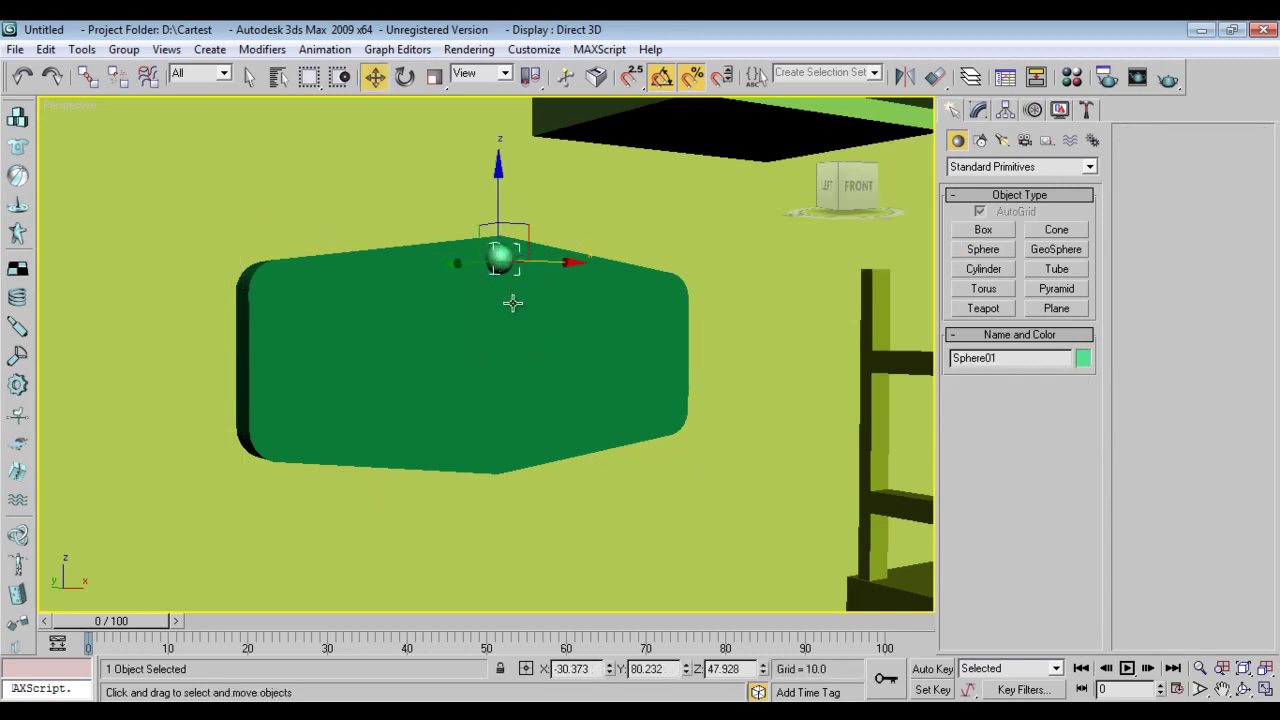
Shift the sphere slightly outward from the panel's front face to about Y 80.0.
key("z")
scroll(494, 449, "down", 6)
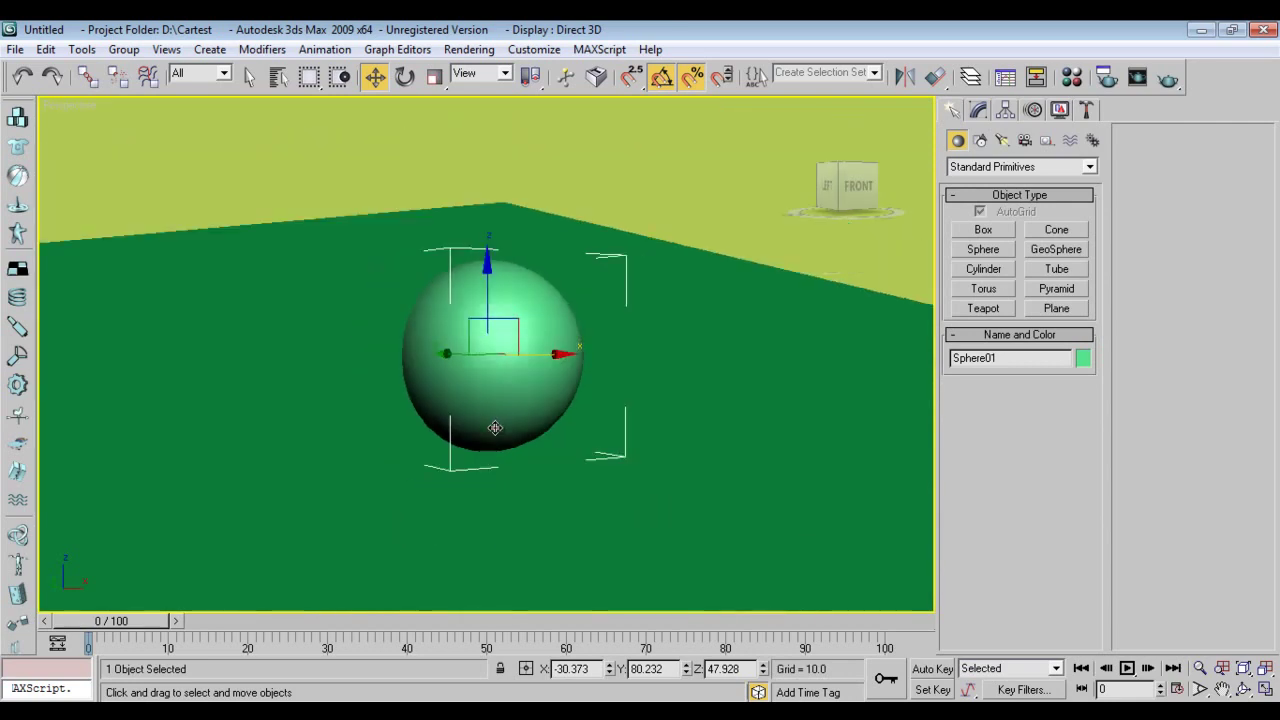
left_click_drag(453, 356, 456, 357)
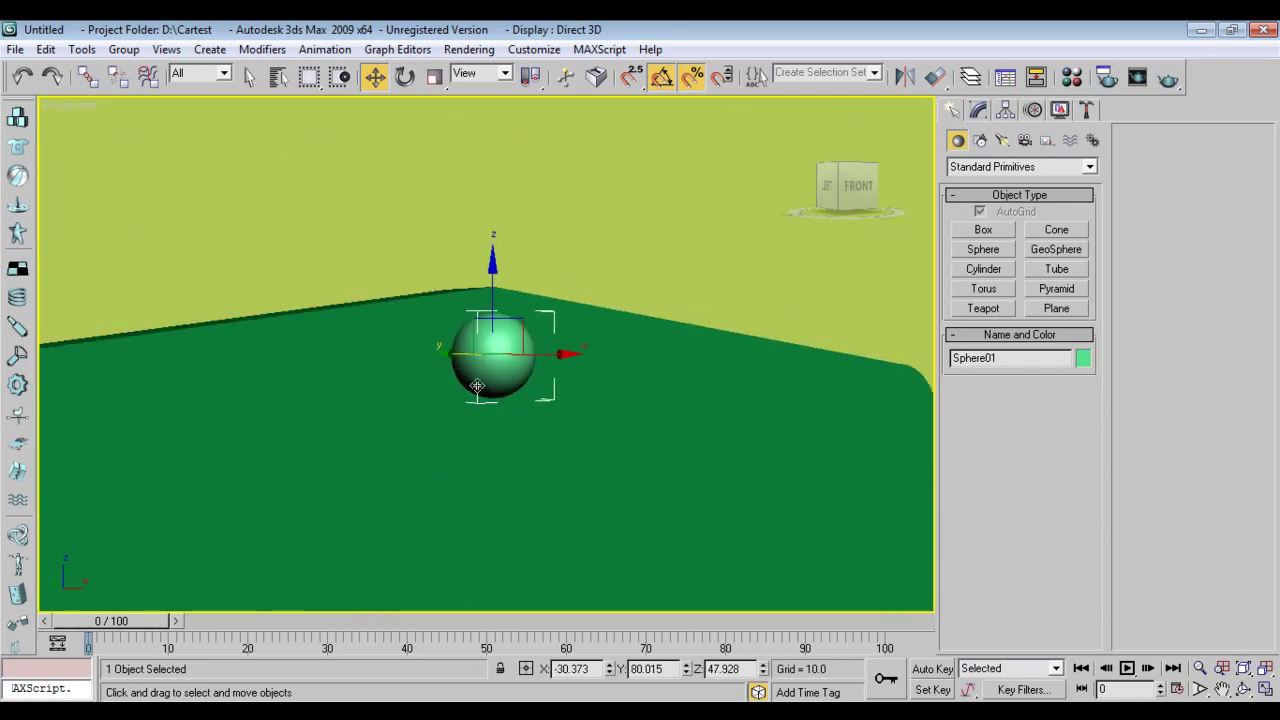
scroll(478, 385, "down", 3)
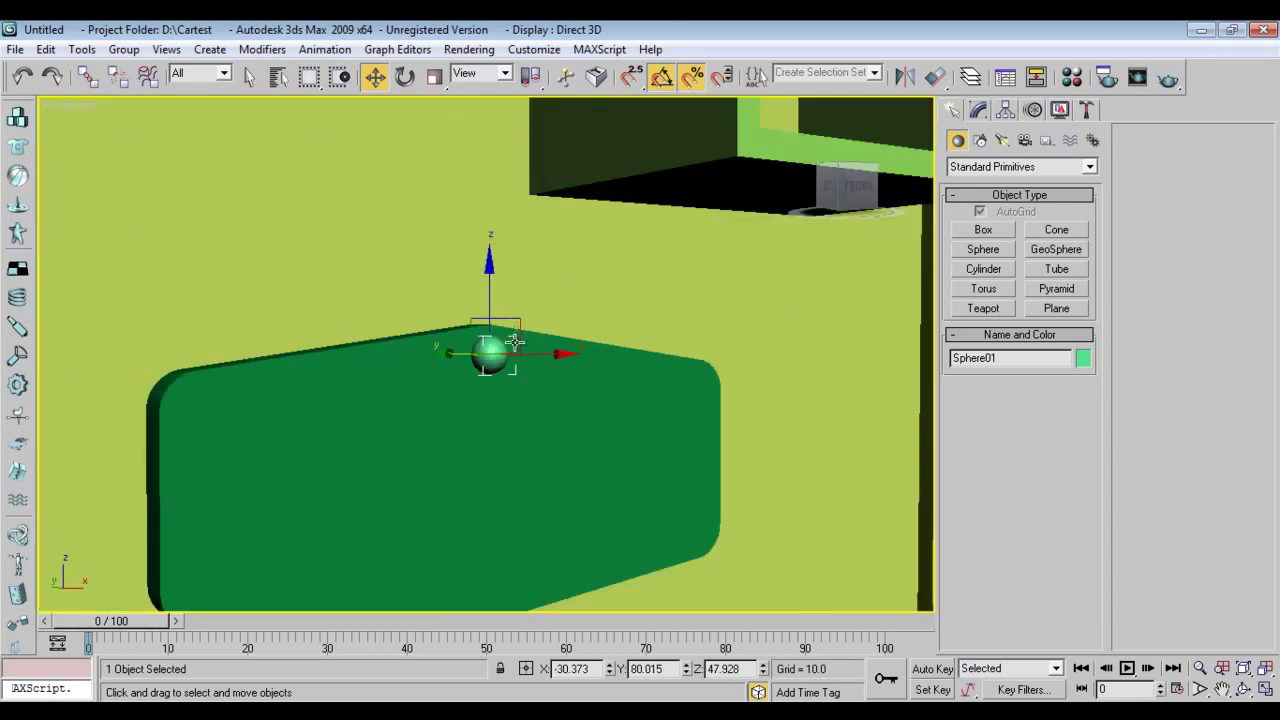
key("l")
key("z")
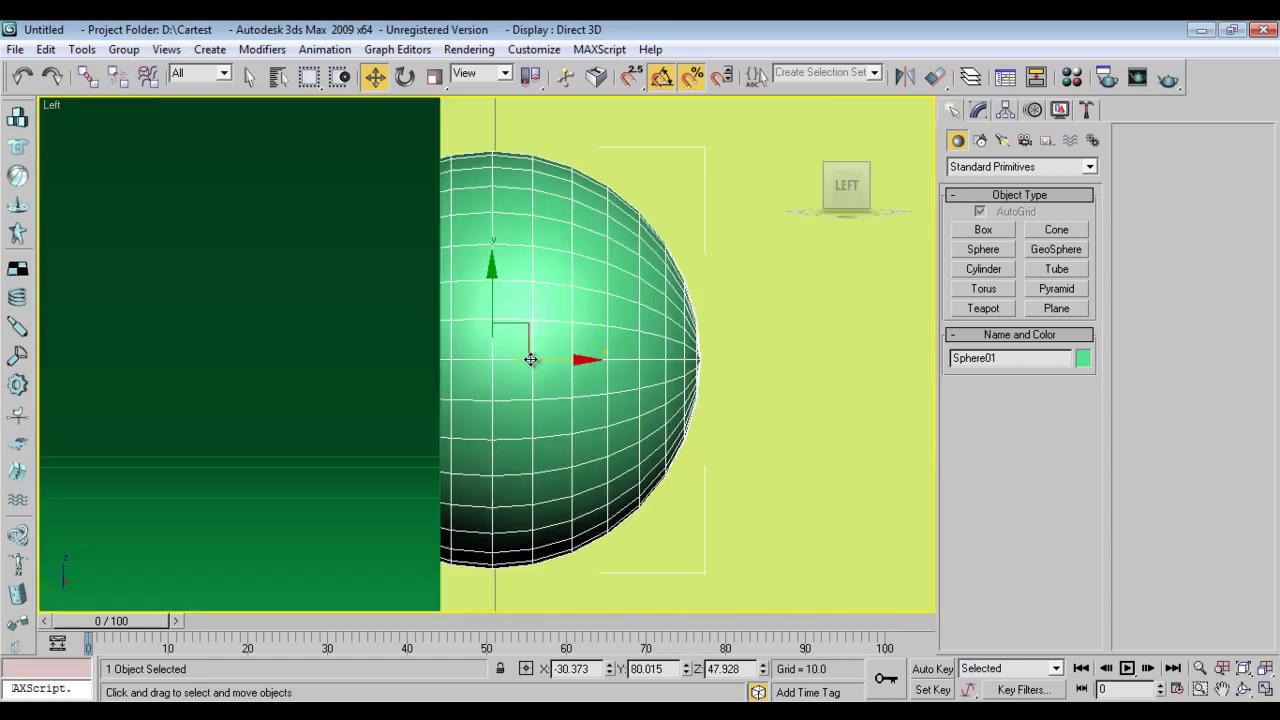
Reduce the sphere's segments, trying 22 and settling on 18.
key("f")
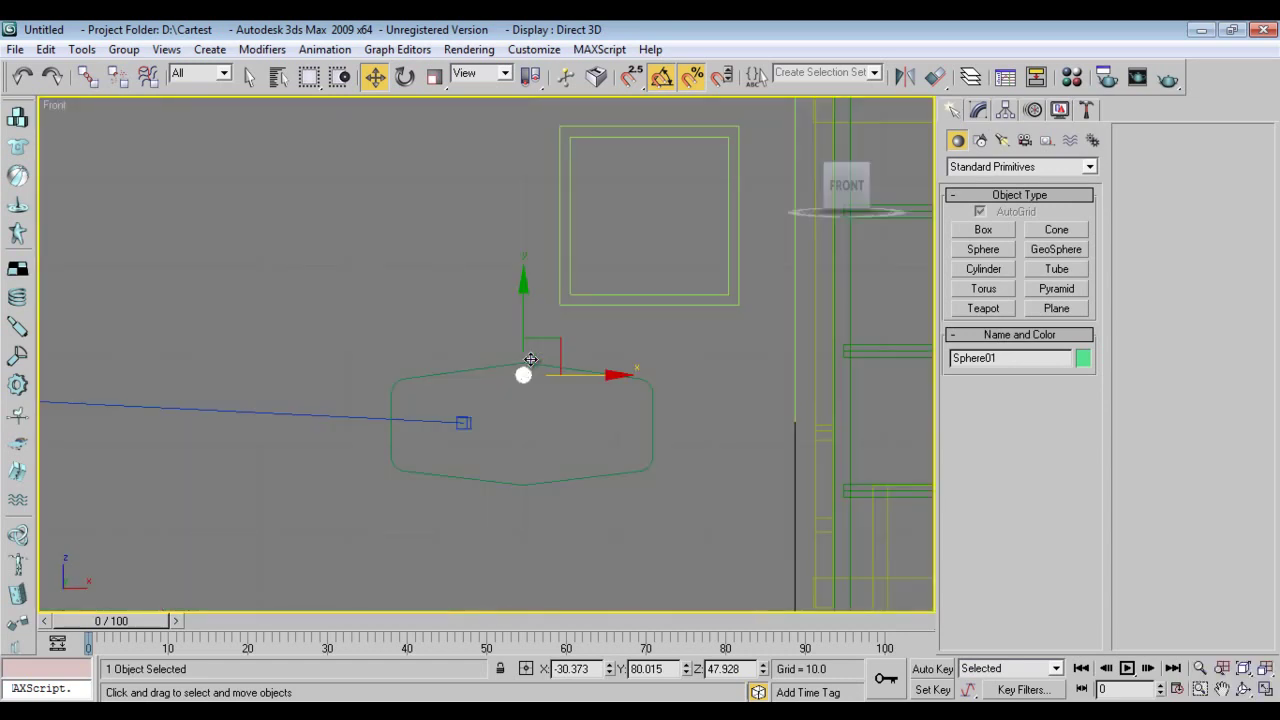
key("z")
left_click(978, 110)
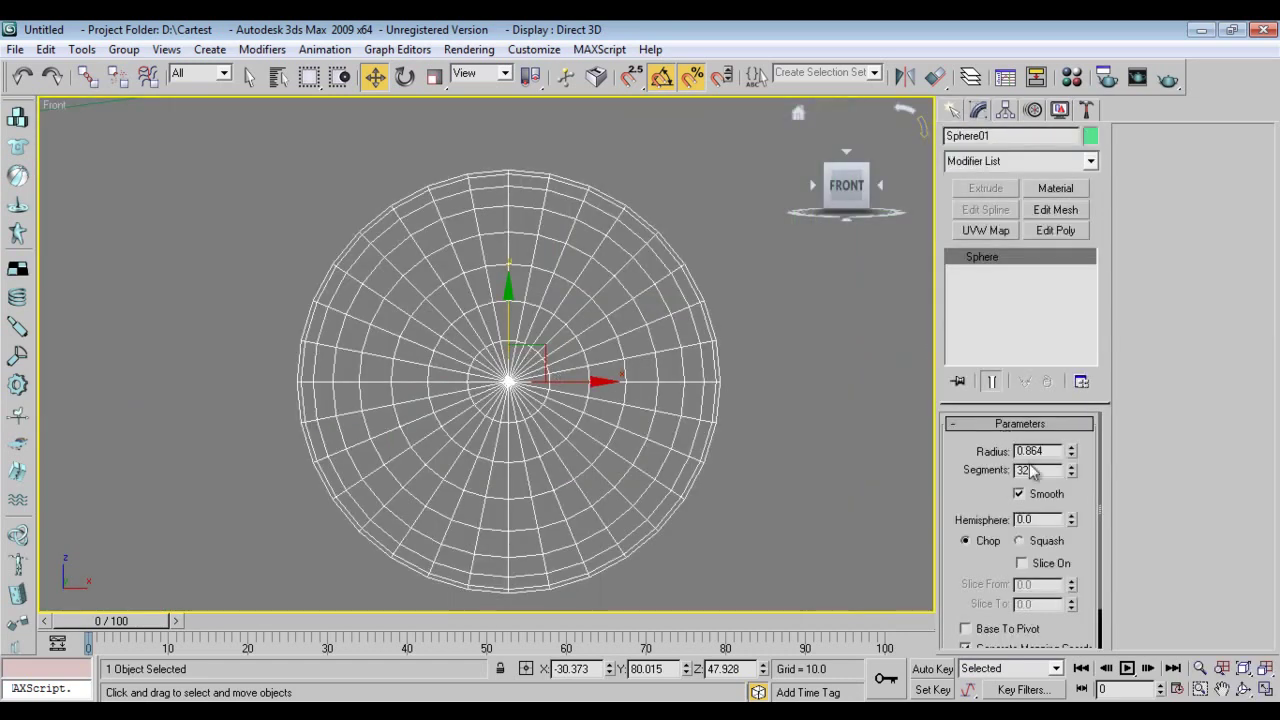
left_click_drag(1033, 473, 945, 474)
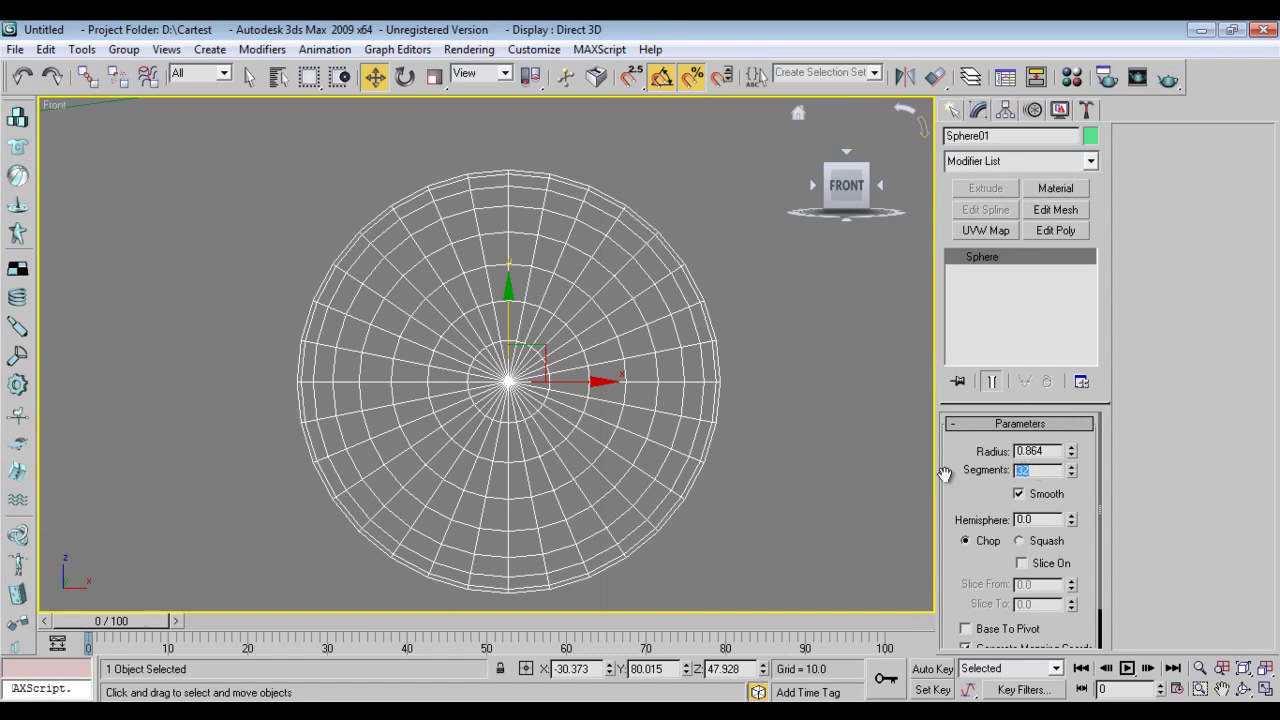
type("22")
key("Return")
scroll(592, 476, "down", 5)
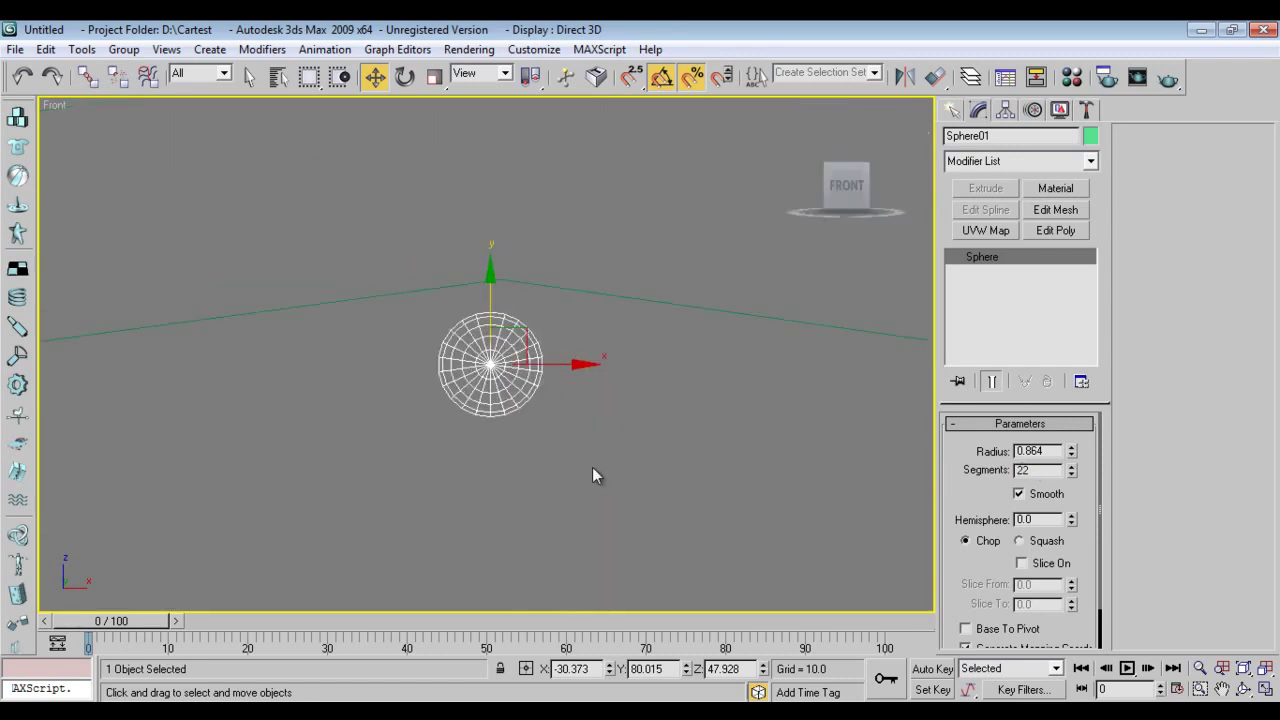
key("F3")
scroll(634, 420, "down", 4)
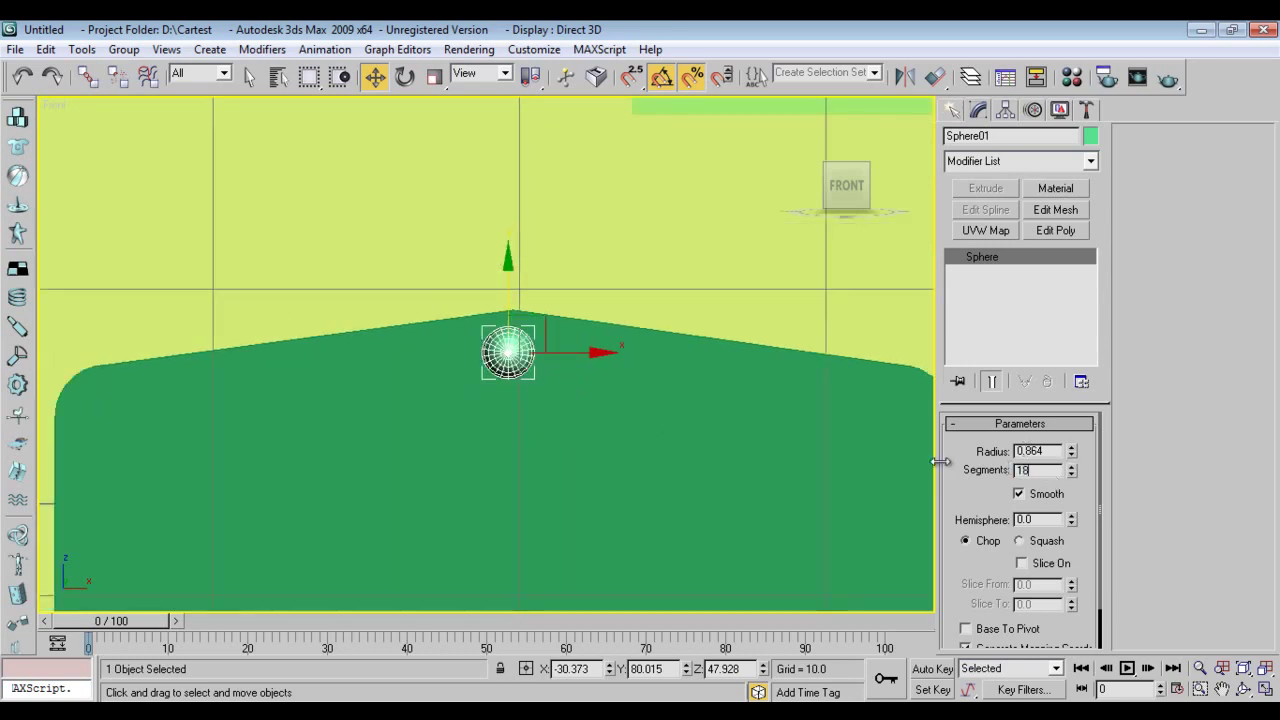
key("Return")
middle_click_drag(580, 427, 640, 408)
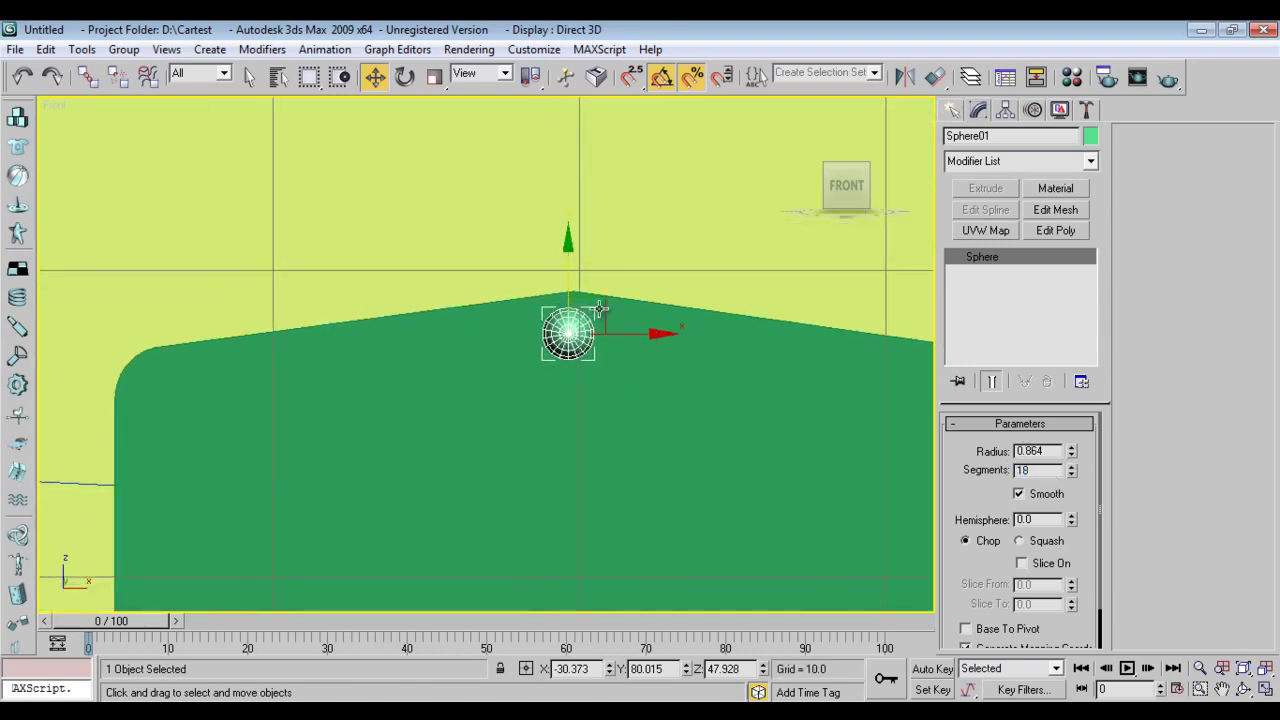
Clone the sphere as instances to both sides along the panel's upper edge, at about X -38.6 and X -21.9, Z 46.6.
mouse_move(600, 306)
left_mouse_down("shift")
mouse_move(561, 338)
mouse_move(351, 338)
left_mouse_up("shift")
left_click(643, 451)
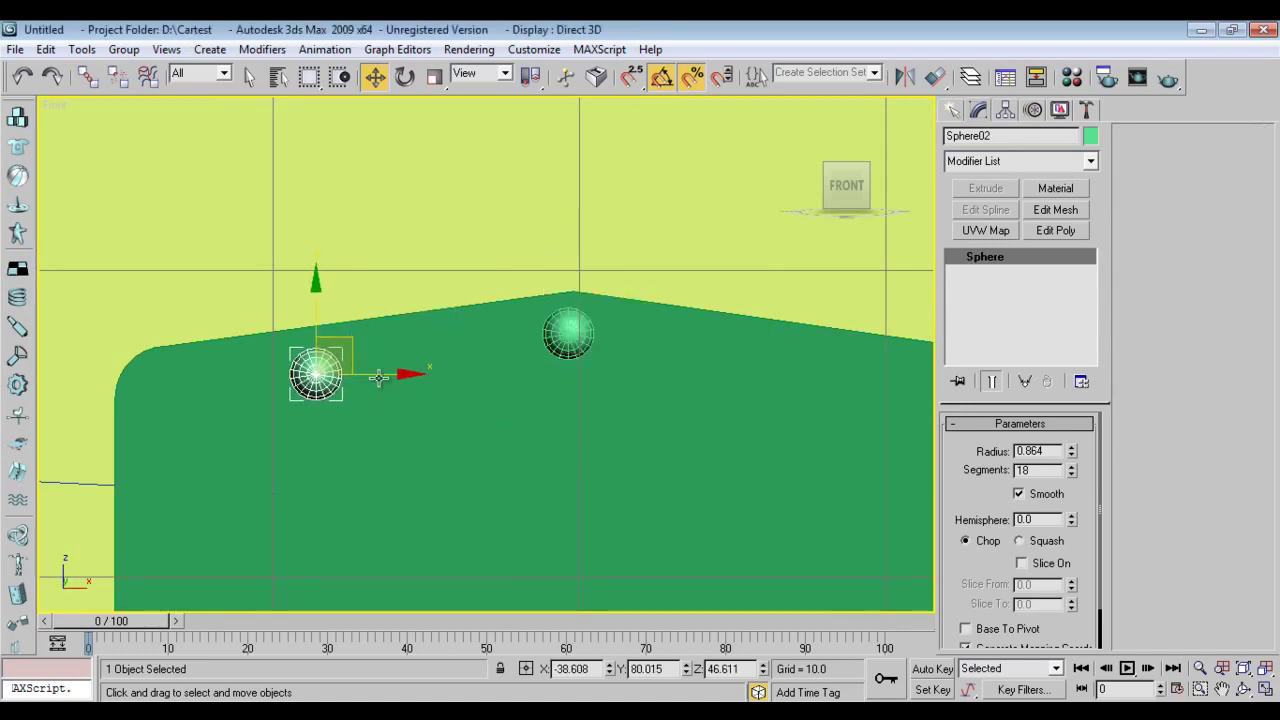
scroll(470, 358, "down", 2)
left_click_drag(424, 370, 795, 346, "shift")
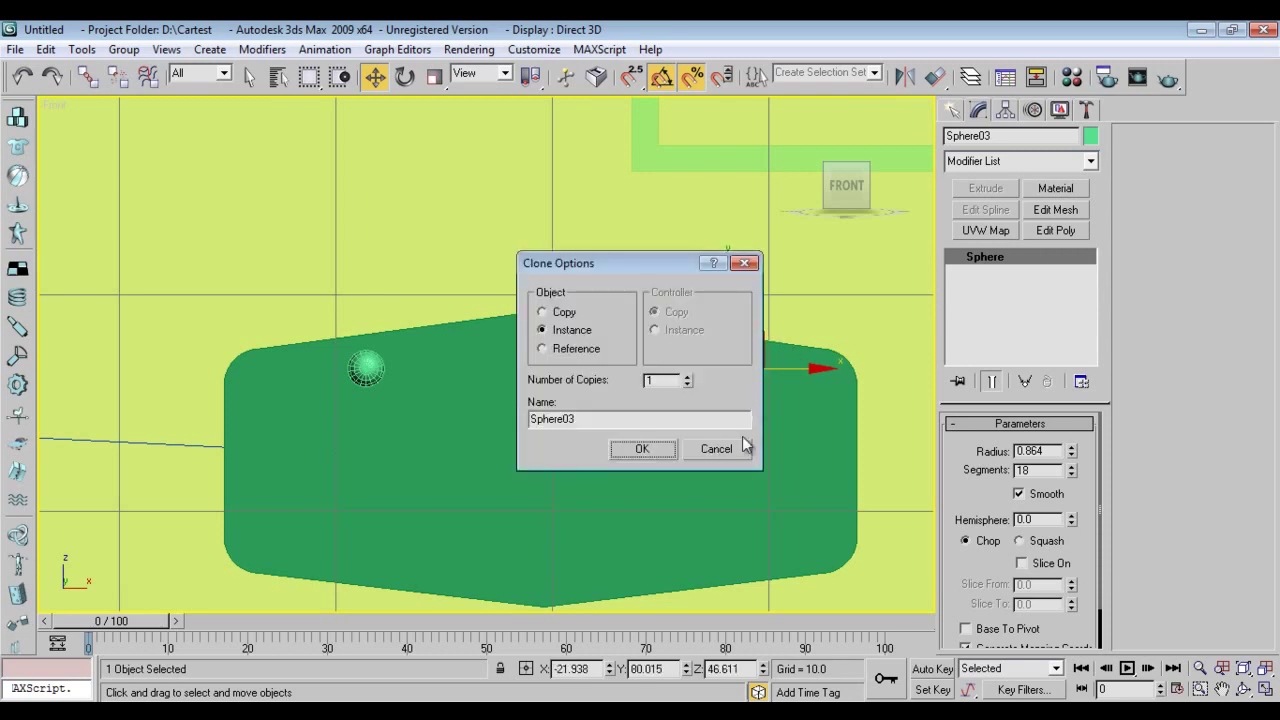
left_click(643, 451)
key("p")
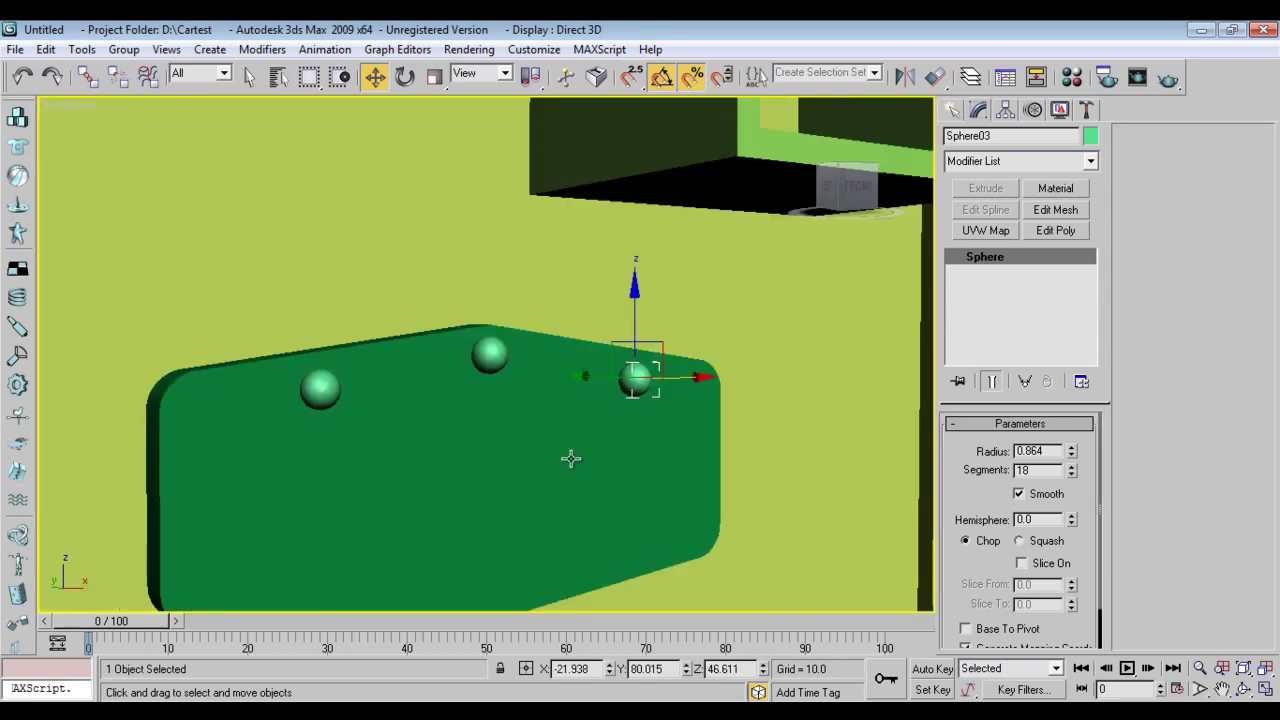
mouse_move(571, 459)
middle_mouse_down("alt")
mouse_move(491, 483)
mouse_move(535, 462)
mouse_move(506, 477)
mouse_move(477, 443)
mouse_move(535, 452)
mouse_move(420, 446)
mouse_move(509, 434)
mouse_move(563, 456)
middle_mouse_up("alt")
scroll(616, 450, "down", 2)
middle_click_drag(711, 404, 440, 428, "alt")
scroll(722, 408, "up", 1)
key("c")
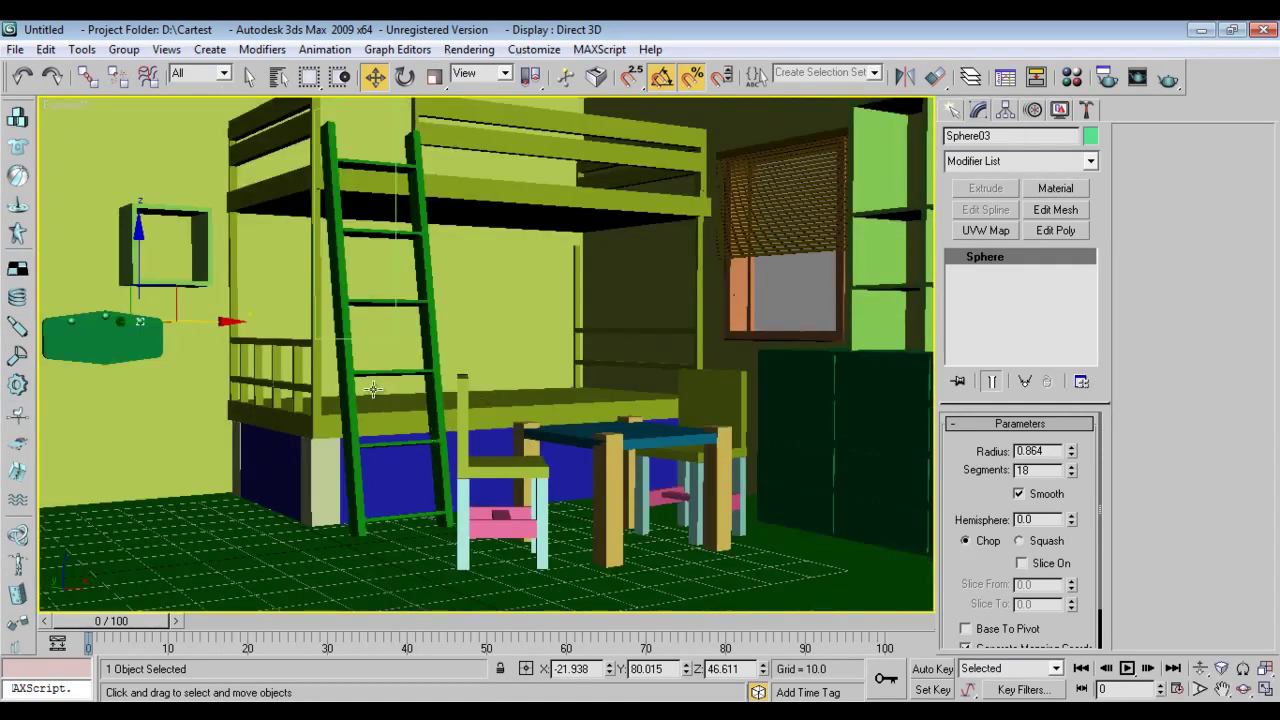